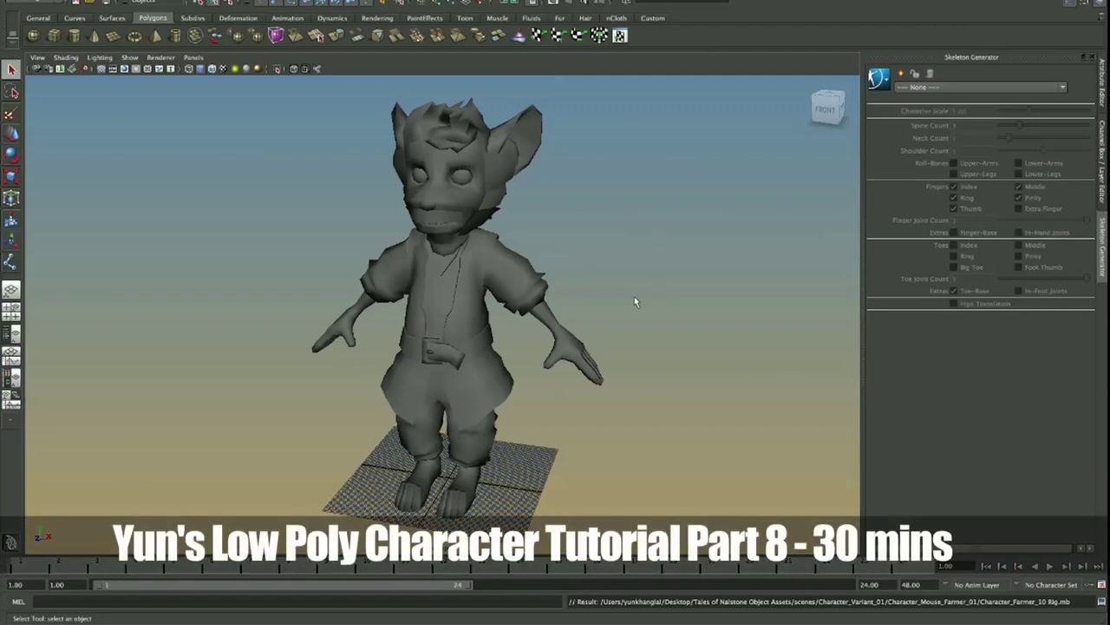
{"action": "left_click_drag", "start_coordinate": [622, 313], "coordinate": [585, 293], "text": "alt"}
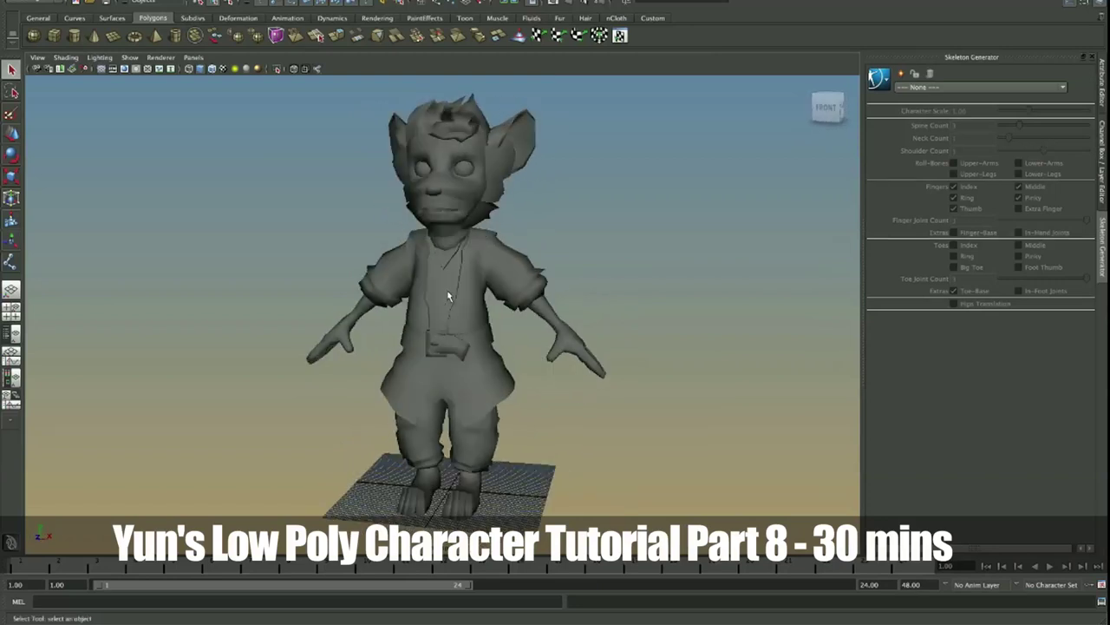
{"action": "left_click_drag", "start_coordinate": [443, 284], "coordinate": [423, 234], "text": "alt"}
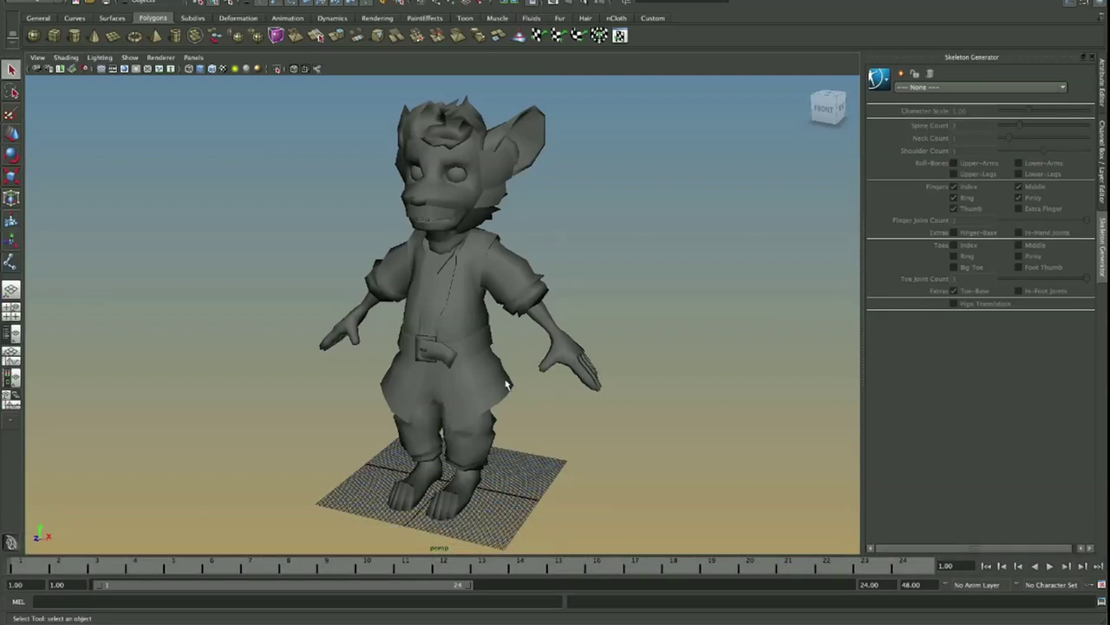
{"action": "left_click_drag", "start_coordinate": [449, 371], "coordinate": [460, 343], "text": "alt"}
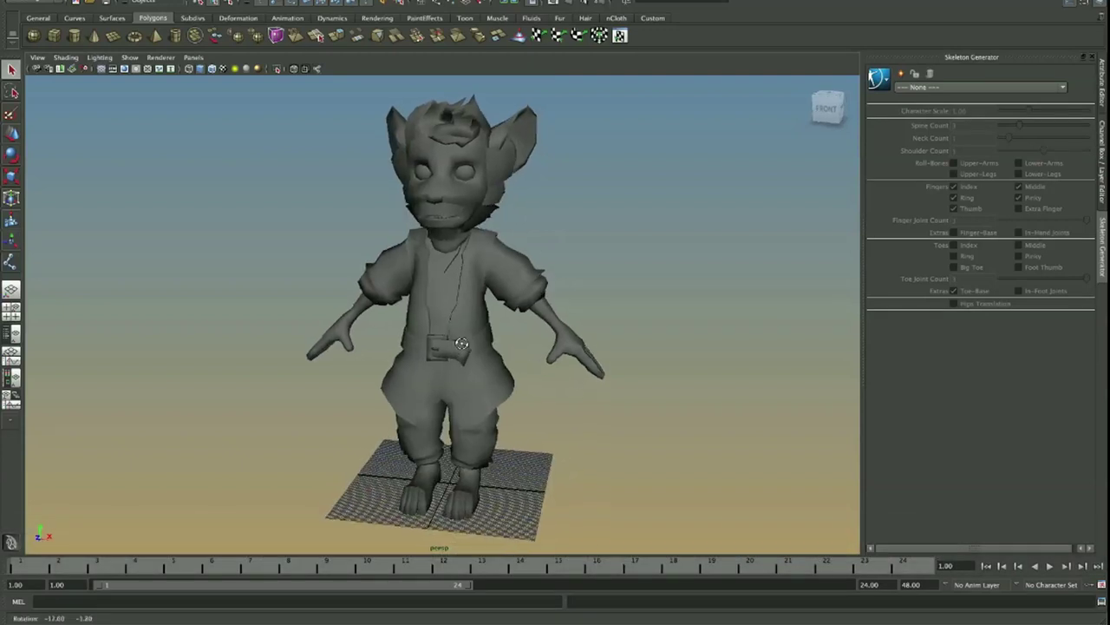
Step: Open the Outliner and select FarmerModelGroup_01, the group holding the character model
{"action": "left_click", "coordinate": [526, 165]}
{"action": "left_click", "coordinate": [595, 192]}
{"action": "key", "text": "shift+o"}
{"action": "left_click", "coordinate": [786, 124]}
{"action": "left_click", "coordinate": [550, 452]}
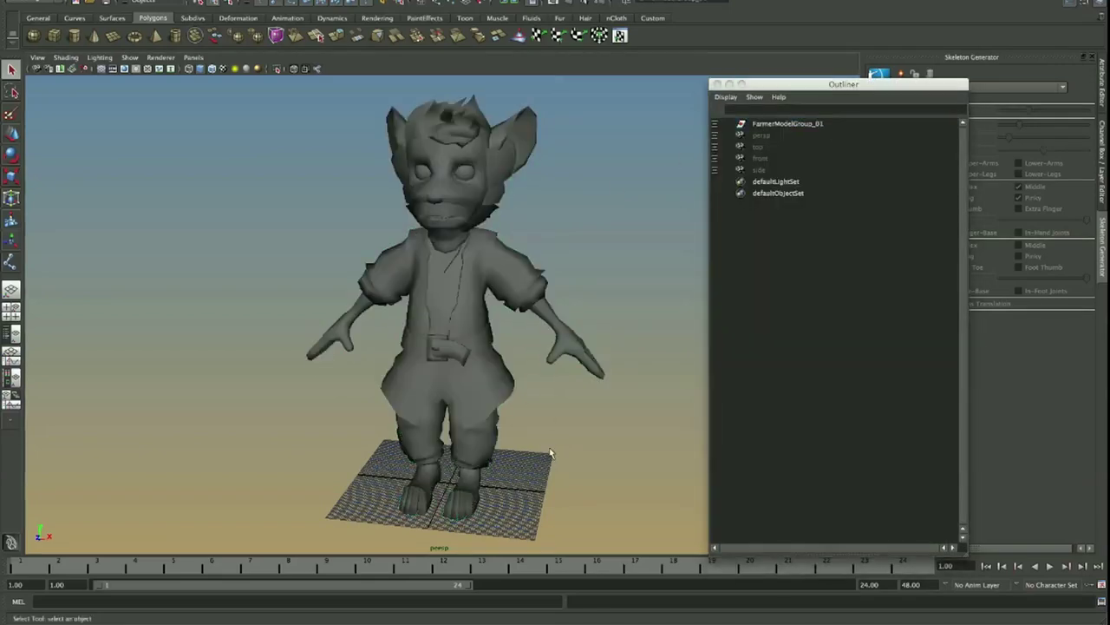
{"action": "left_click", "coordinate": [787, 127]}
Step: Try scaling the FarmerModelGroup_01 character uniformly to different sizes relative to the grid
{"action": "left_click_drag", "start_coordinate": [512, 243], "coordinate": [378, 350], "text": "alt"}
{"action": "right_click_drag", "start_coordinate": [377, 351], "coordinate": [593, 387], "text": "alt"}
{"action": "middle_click_drag", "start_coordinate": [543, 432], "coordinate": [556, 147], "text": "alt"}
{"action": "left_click_drag", "start_coordinate": [556, 147], "coordinate": [551, 165], "text": "alt"}
{"action": "right_click_drag", "start_coordinate": [551, 165], "coordinate": [615, 226], "text": "alt"}
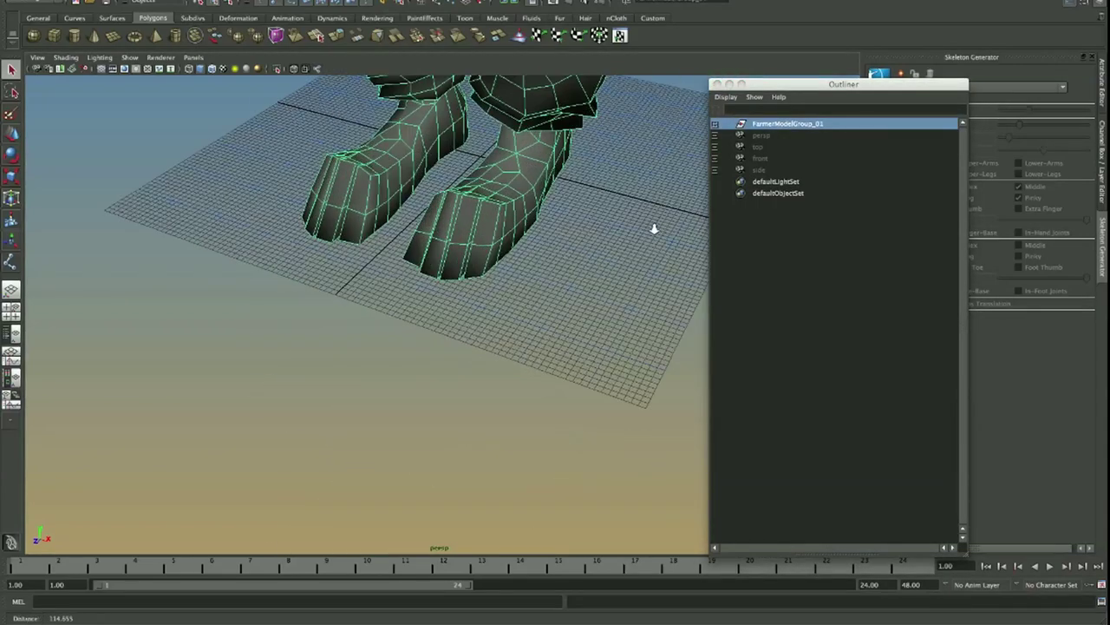
{"action": "key", "text": "r"}
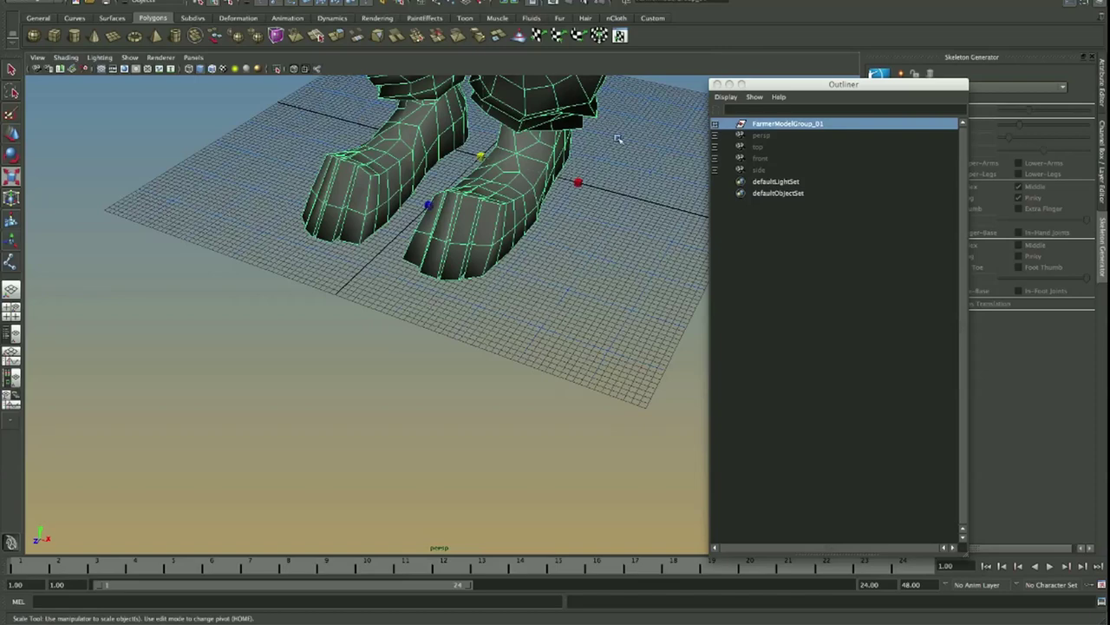
{"action": "middle_click_drag", "start_coordinate": [628, 129], "coordinate": [176, 149]}
{"action": "middle_click_drag", "start_coordinate": [567, 220], "coordinate": [290, 211]}
{"action": "middle_click_drag", "start_coordinate": [433, 156], "coordinate": [364, 260], "text": "alt"}
{"action": "right_click_drag", "start_coordinate": [417, 261], "coordinate": [631, 280], "text": "alt"}
{"action": "left_click_drag", "start_coordinate": [632, 280], "coordinate": [550, 242], "text": "alt"}
{"action": "middle_click_drag", "start_coordinate": [510, 249], "coordinate": [582, 230]}
{"action": "middle_click_drag", "start_coordinate": [530, 193], "coordinate": [530, 229], "text": "alt"}
{"action": "right_click_drag", "start_coordinate": [530, 229], "coordinate": [339, 257], "text": "alt"}
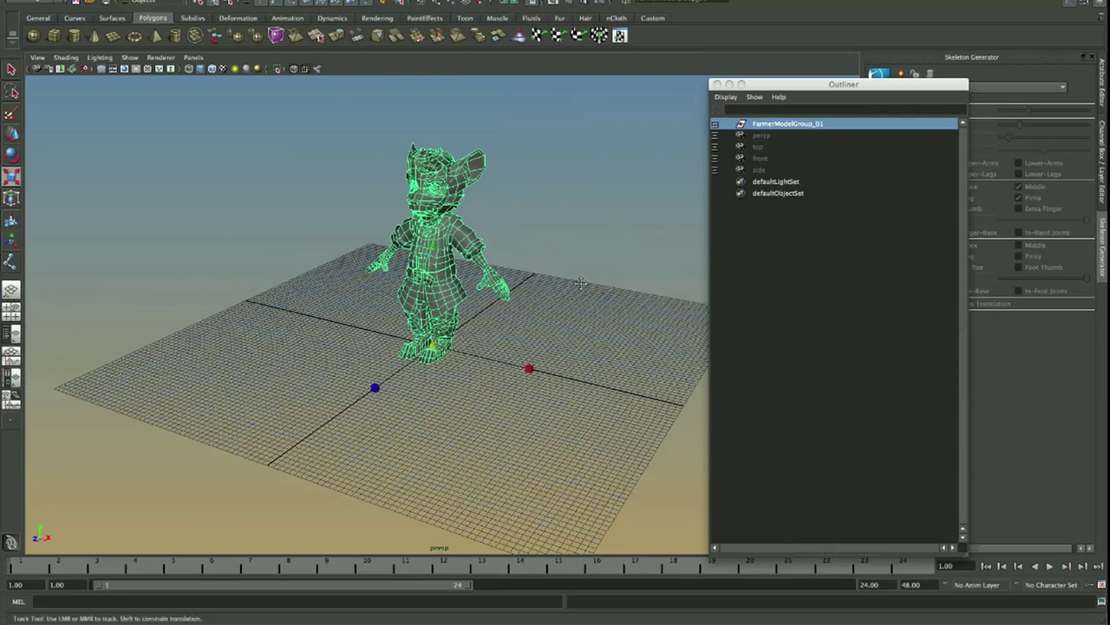
Step: Undo the scaling trials on the character model group
{"action": "right_click_drag", "start_coordinate": [441, 374], "coordinate": [87, 284], "text": "alt"}
{"action": "key", "text": "ctrl+z"}
{"action": "key", "text": "ctrl+z"}
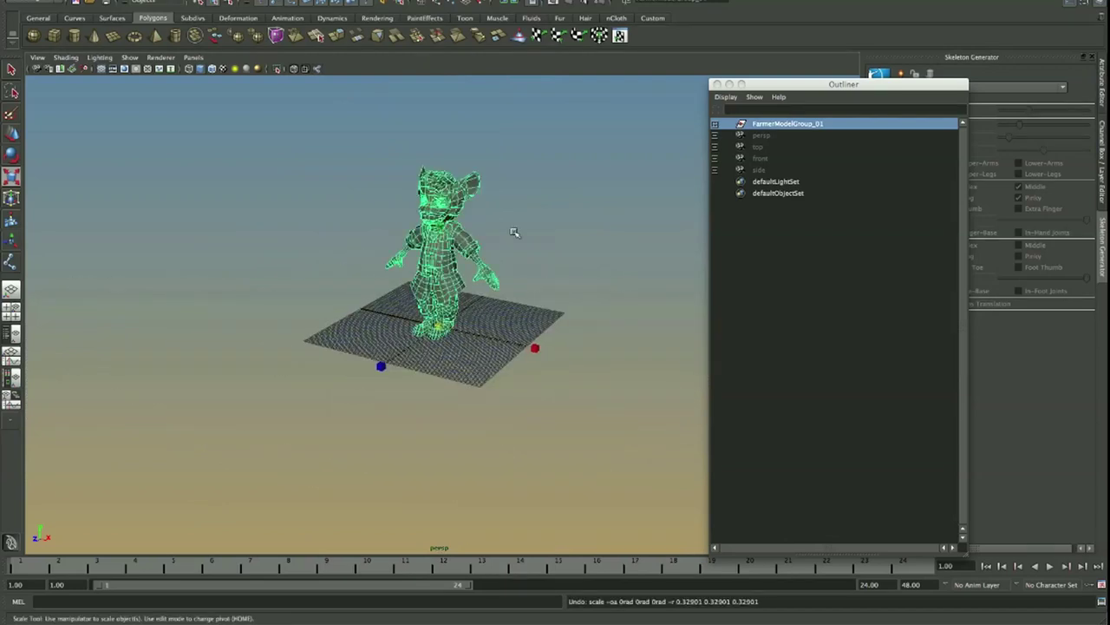
{"action": "key", "text": "z"}
{"action": "key", "text": "z"}
{"action": "key", "text": "z"}
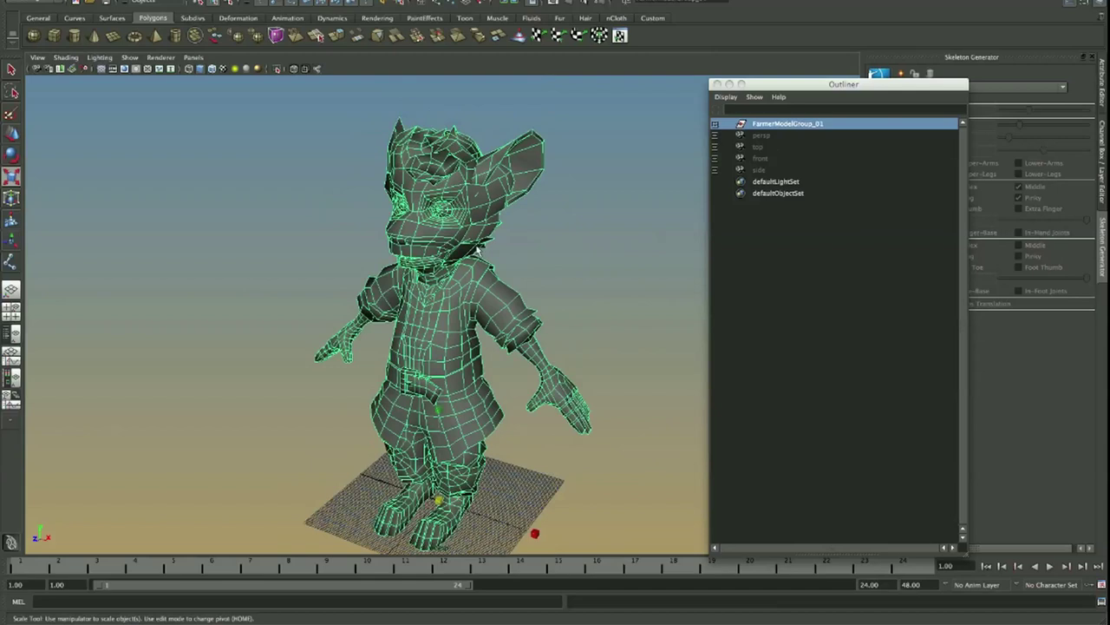
Step: Deselect the character model and close the Outliner
{"action": "mouse_move", "coordinate": [482, 250]}
{"action": "left_mouse_down", "text": "alt"}
{"action": "mouse_move", "coordinate": [547, 240]}
{"action": "mouse_move", "coordinate": [502, 245]}
{"action": "left_mouse_up", "text": "alt"}
{"action": "left_click_drag", "start_coordinate": [386, 183], "coordinate": [509, 372]}
{"action": "left_click", "coordinate": [527, 460]}
{"action": "left_click", "coordinate": [717, 84]}
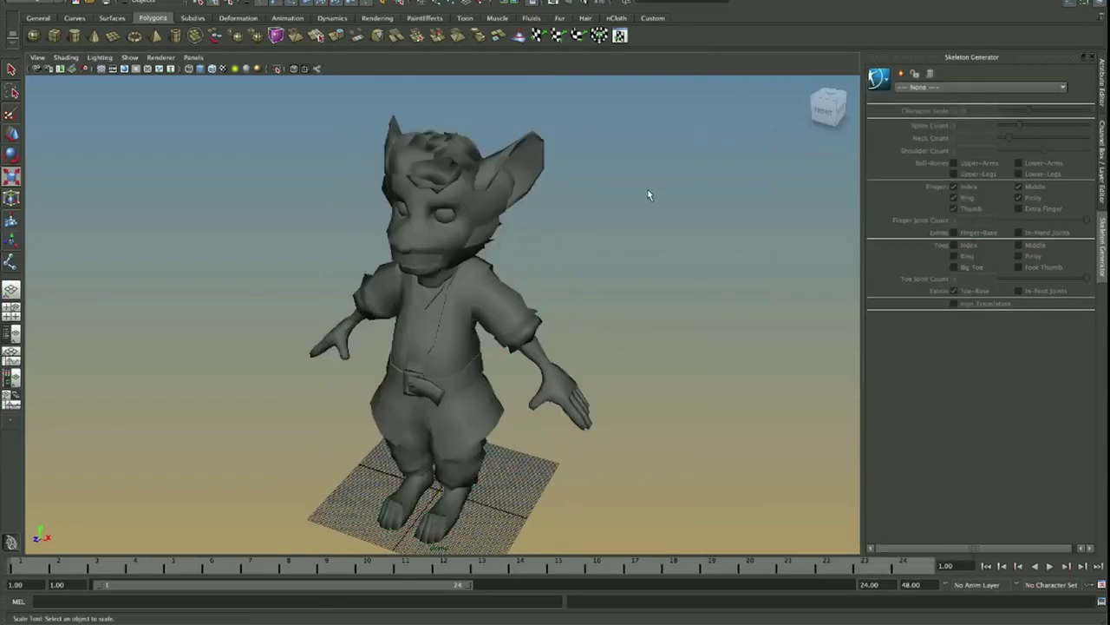
Step: Display the Channel Box / Layer Editor and save the scene
{"action": "key", "text": "ctrl+a"}
{"action": "key", "text": "ctrl+a"}
{"action": "left_click_drag", "start_coordinate": [618, 276], "coordinate": [584, 277], "text": "alt"}
{"action": "key", "text": "ctrl+s"}
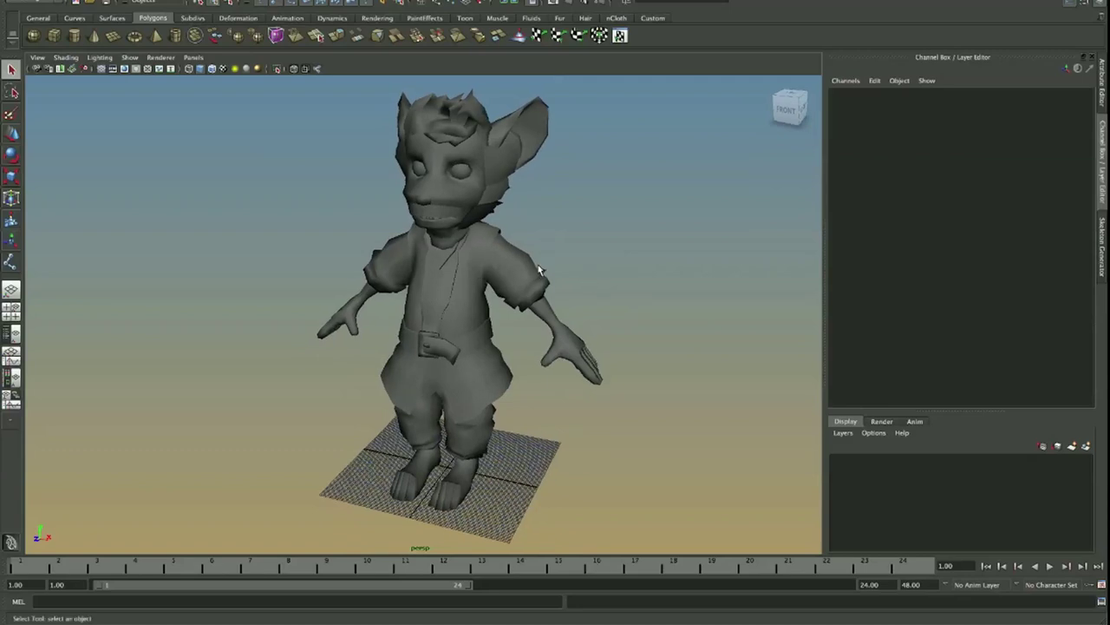
Step: Try drawing a joint chain with the Joint Tool in the side view, from the waist up the torso into the head
{"action": "key", "text": "space"}
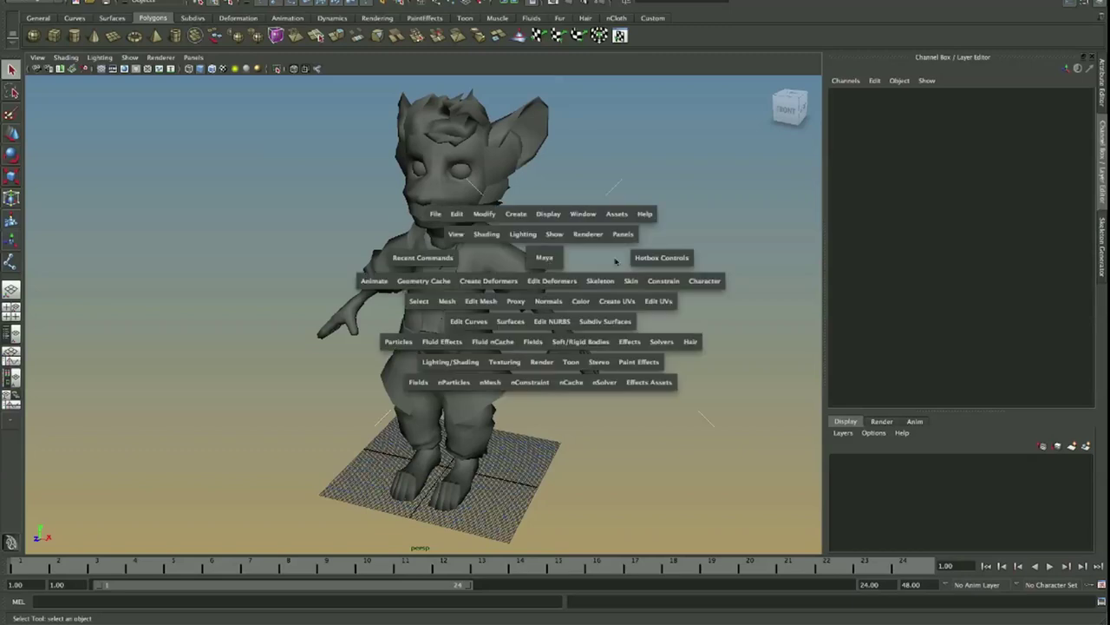
{"action": "left_click_drag", "start_coordinate": [599, 289], "coordinate": [623, 297]}
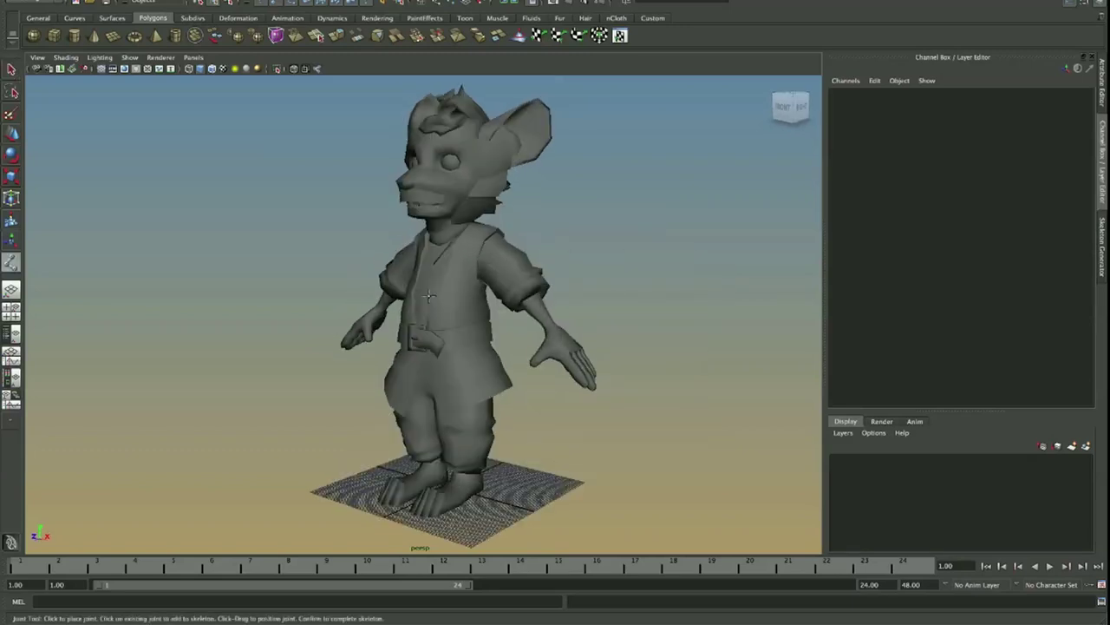
{"action": "key", "text": "space"}
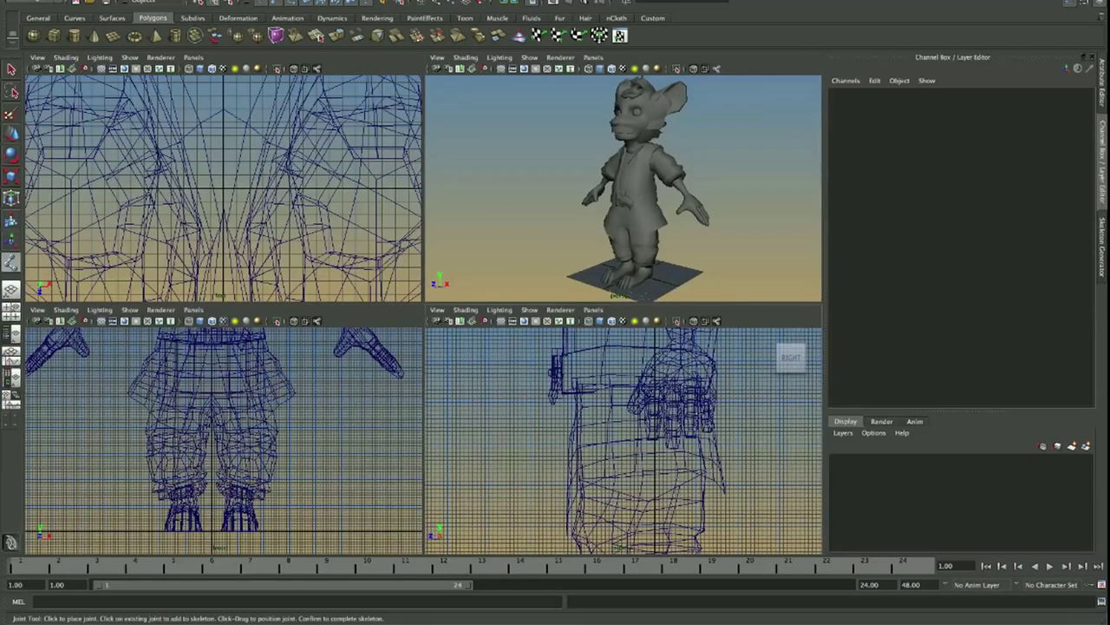
{"action": "left_click", "coordinate": [642, 402]}
{"action": "left_click", "coordinate": [652, 340]}
{"action": "middle_click_drag", "start_coordinate": [653, 340], "coordinate": [661, 443], "text": "alt"}
{"action": "left_click", "coordinate": [673, 409]}
{"action": "left_click", "coordinate": [650, 371]}
{"action": "key", "text": "q"}
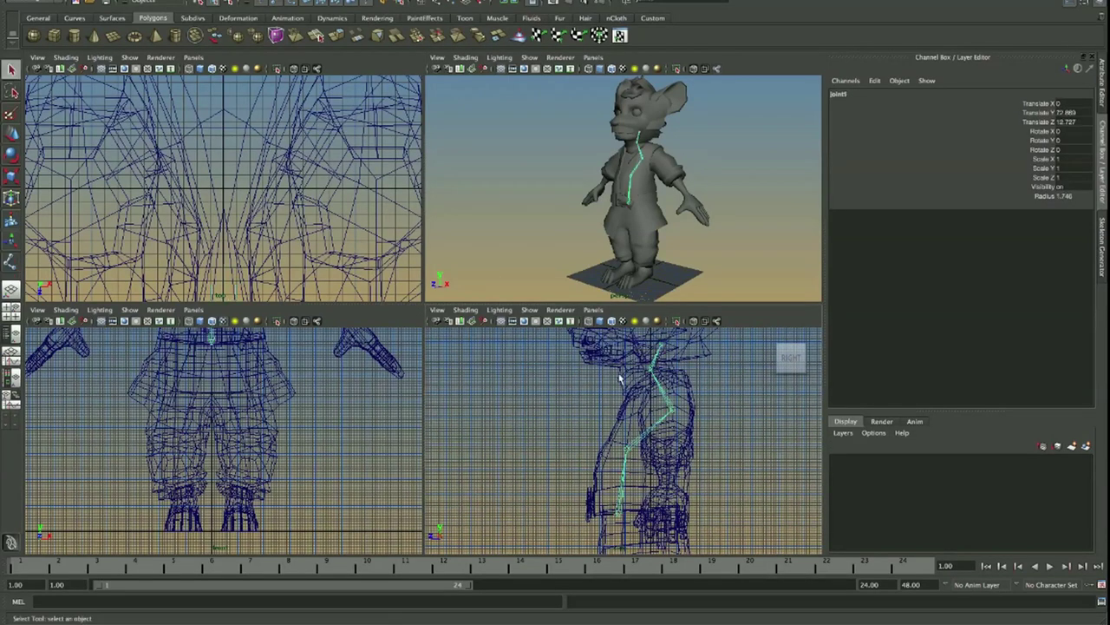
Step: Undo all the hand-placed joints and return to the full perspective view
{"action": "key", "text": "ctrl+z"}
{"action": "key", "text": "ctrl+z"}
{"action": "key", "text": "ctrl+z"}
{"action": "key", "text": "ctrl+z"}
{"action": "key", "text": "ctrl+z"}
{"action": "key", "text": "ctrl+z"}
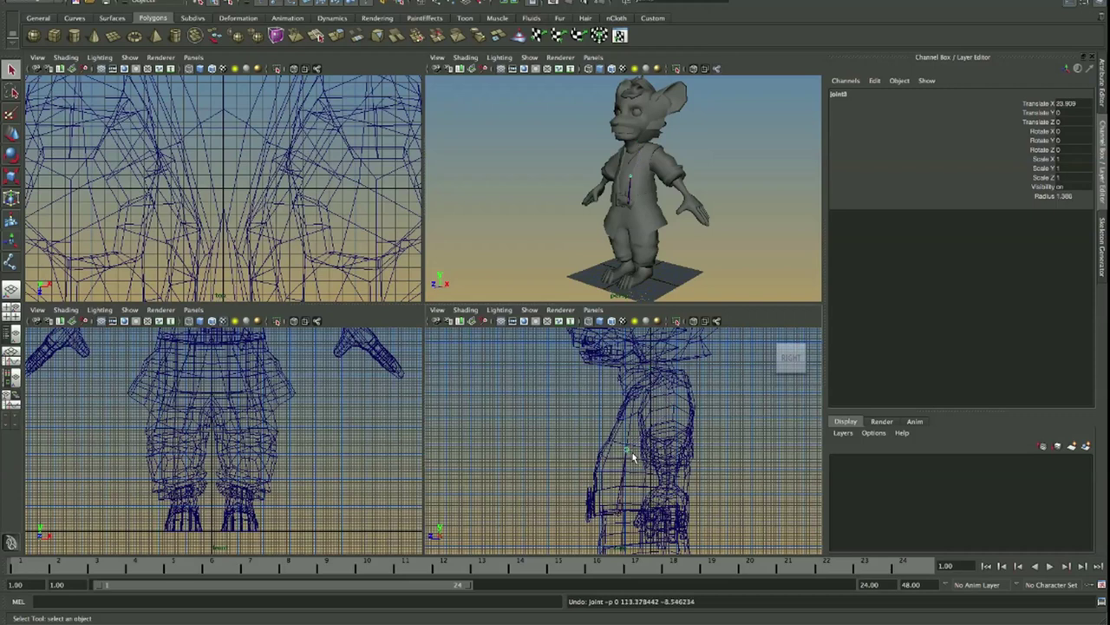
{"action": "key", "text": "space"}
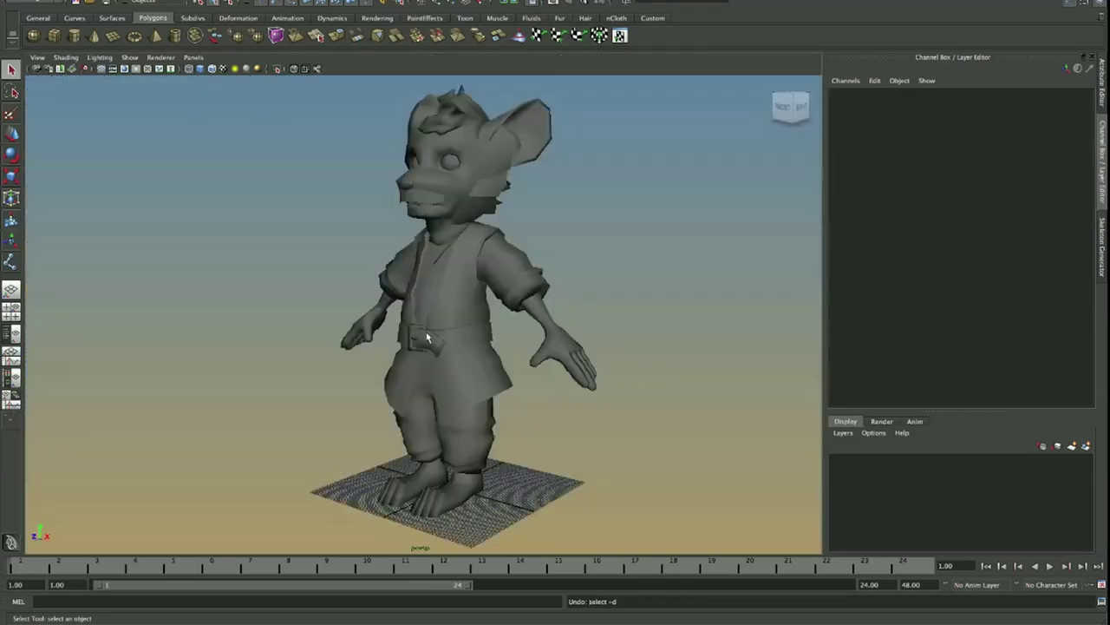
Step: Open the HumanIK Skeleton Generator
{"action": "left_click_drag", "start_coordinate": [598, 203], "coordinate": [508, 314], "text": "alt"}
{"action": "key", "text": "space"}
{"action": "left_click", "coordinate": [559, 341]}
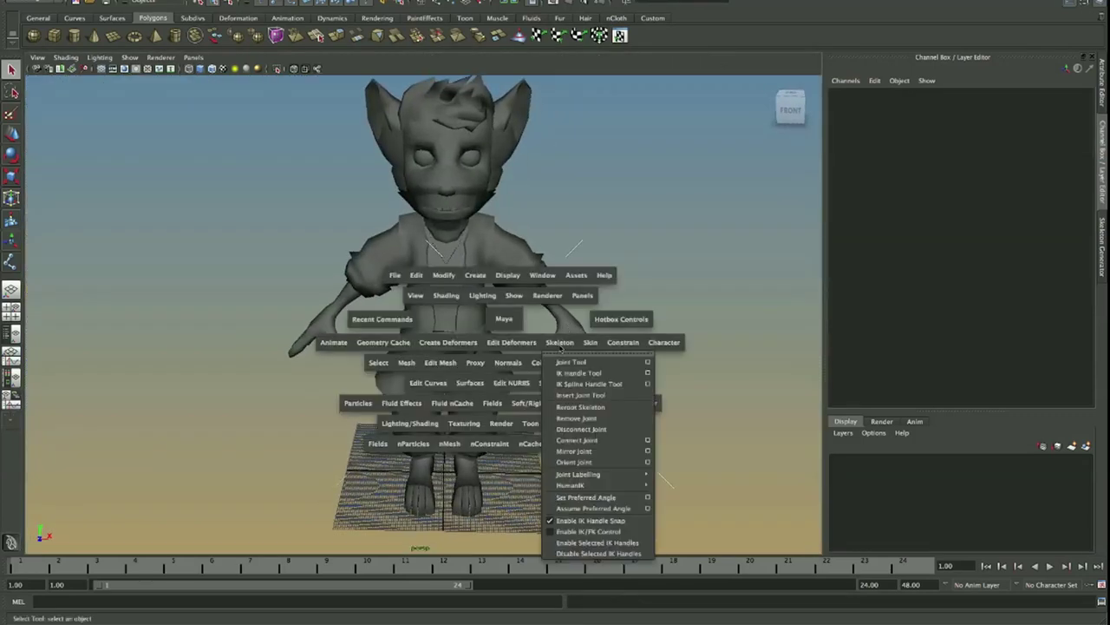
{"action": "mouse_move", "coordinate": [608, 487]}
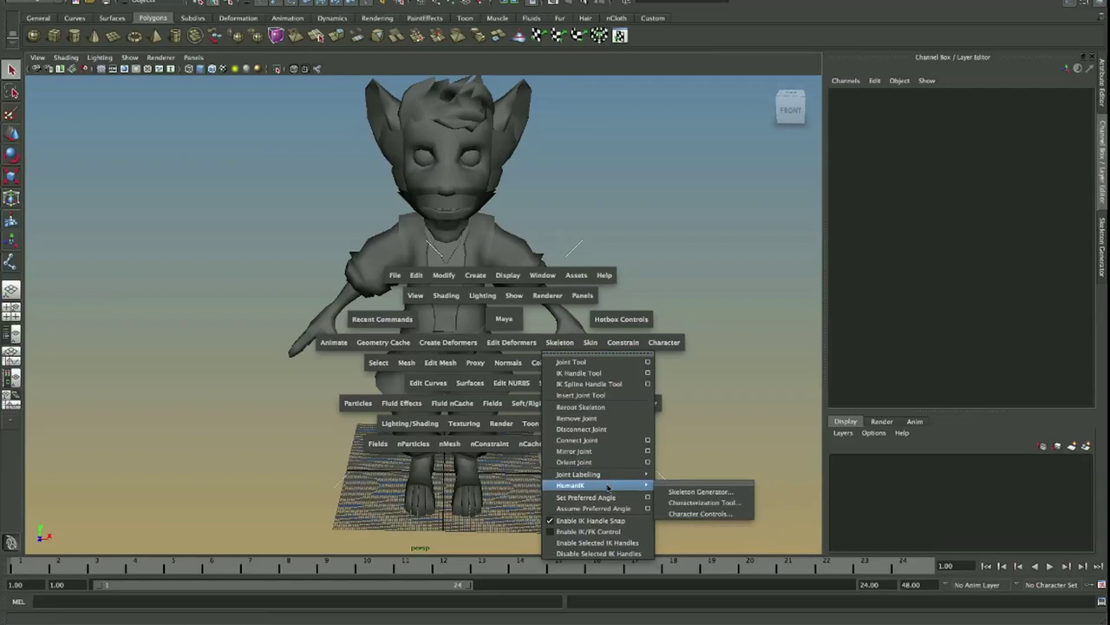
{"action": "left_click", "coordinate": [700, 491]}
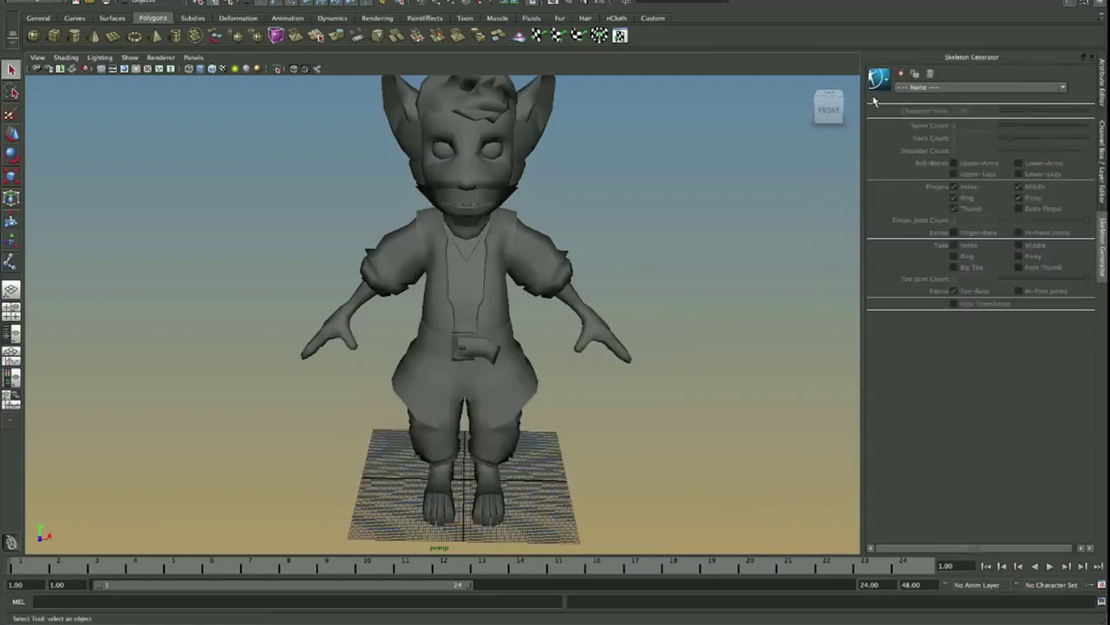
Step: Create a new HumanIK skeleton on the character with the Skeleton Generator
{"action": "left_click_drag", "start_coordinate": [570, 228], "coordinate": [522, 217], "text": "alt"}
{"action": "right_click_drag", "start_coordinate": [521, 217], "coordinate": [490, 221], "text": "alt"}
{"action": "middle_click_drag", "start_coordinate": [499, 222], "coordinate": [500, 251], "text": "alt"}
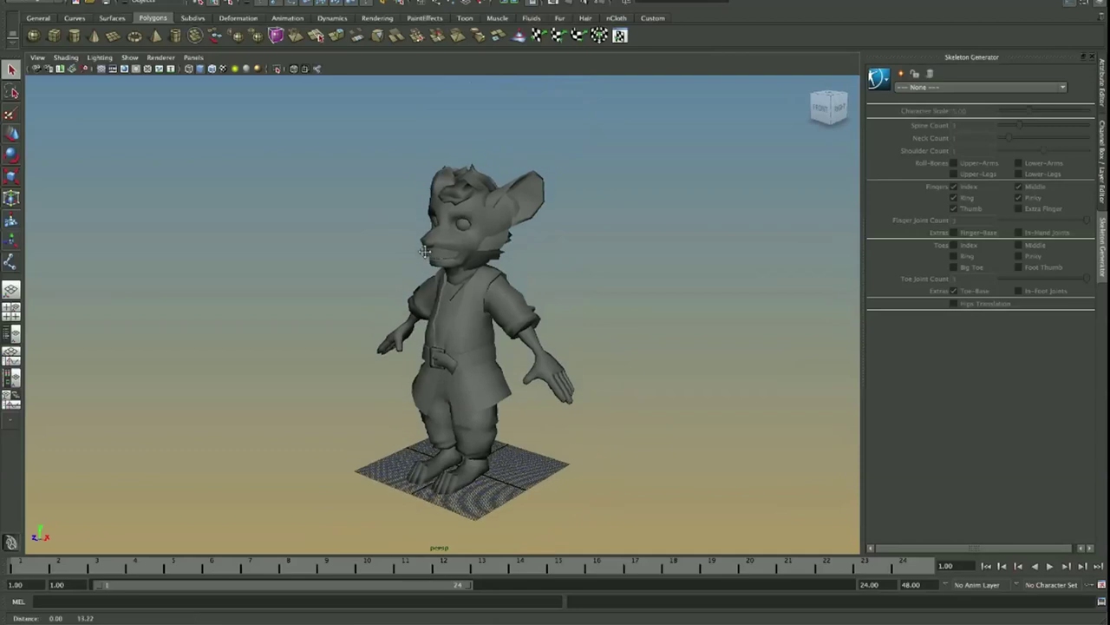
{"action": "right_click_drag", "start_coordinate": [501, 252], "coordinate": [533, 255], "text": "alt"}
{"action": "left_click_drag", "start_coordinate": [533, 255], "coordinate": [546, 273], "text": "alt"}
{"action": "middle_click_drag", "start_coordinate": [547, 269], "coordinate": [532, 258], "text": "alt"}
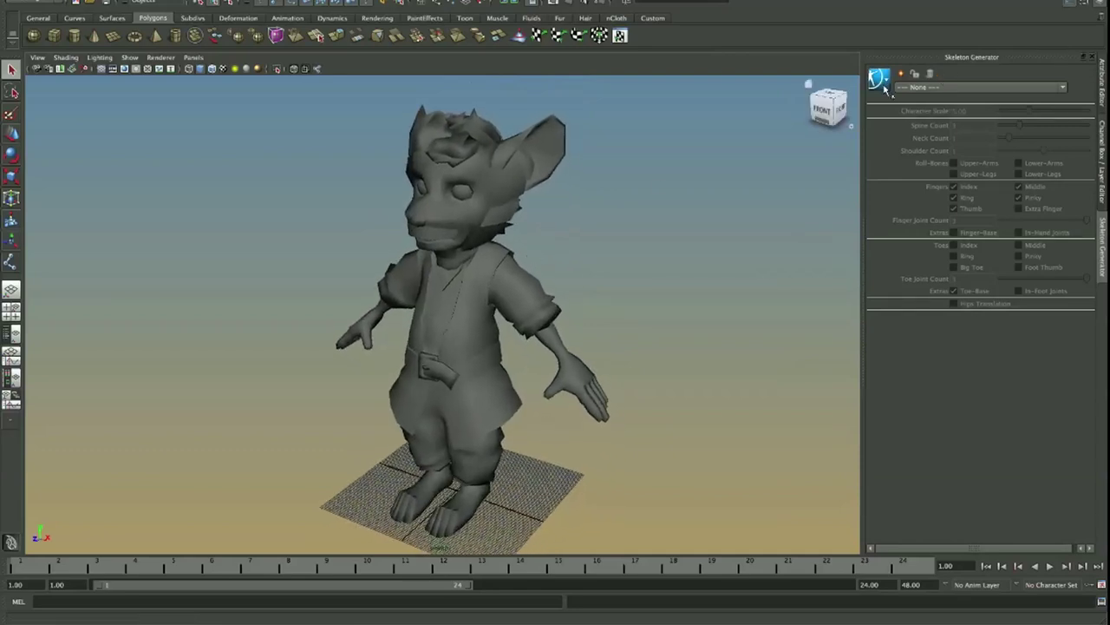
{"action": "left_click", "coordinate": [884, 86]}
{"action": "mouse_move", "coordinate": [914, 92]}
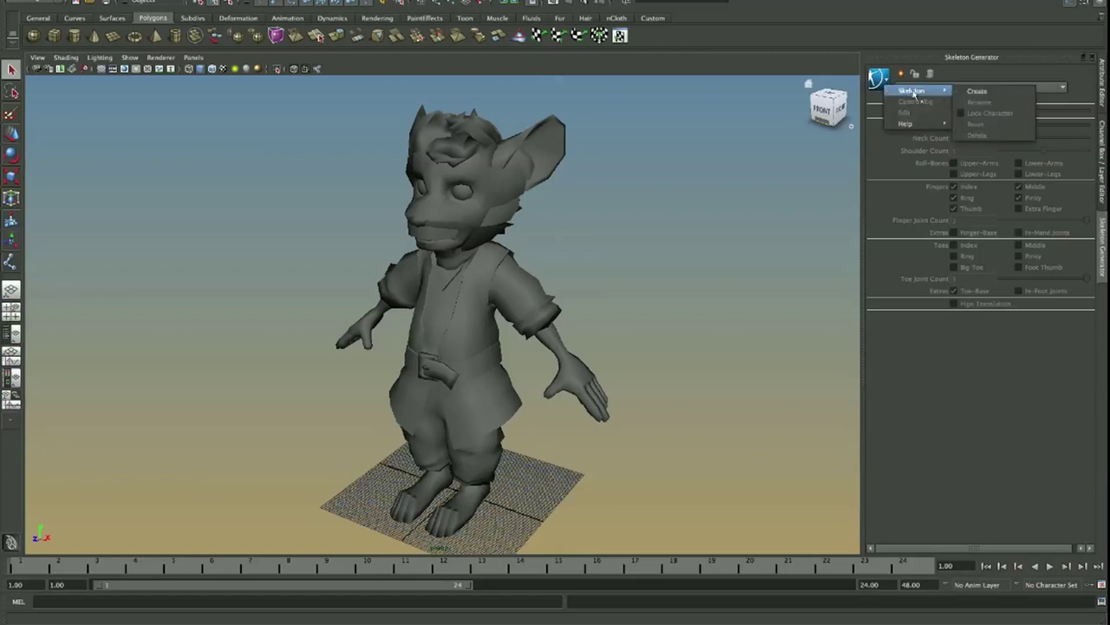
{"action": "left_click", "coordinate": [983, 92]}
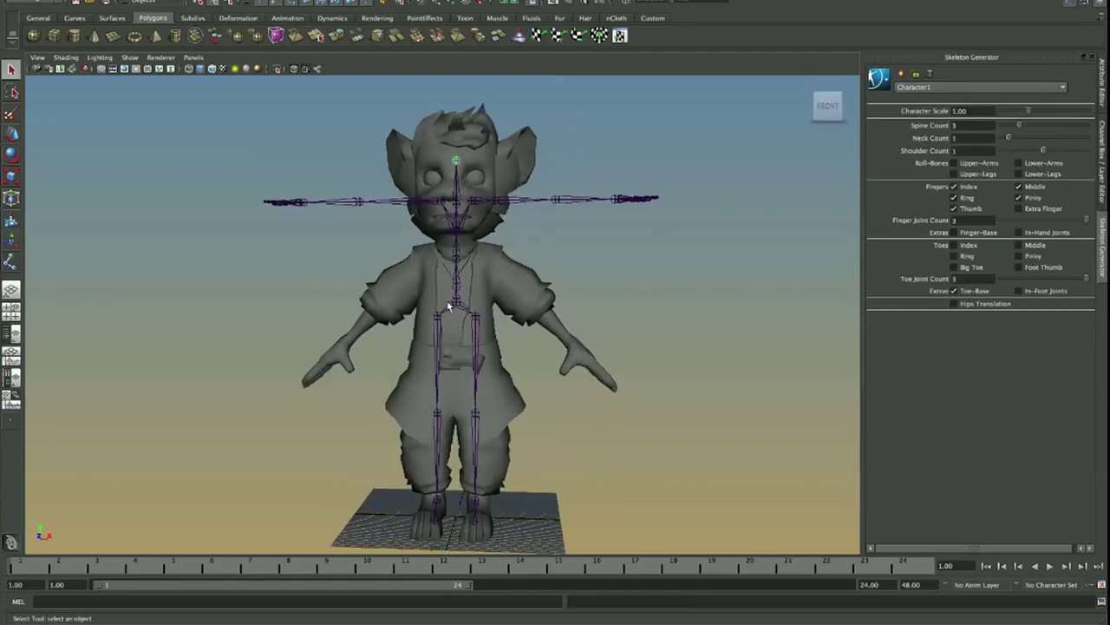
{"action": "left_click_drag", "start_coordinate": [461, 234], "coordinate": [439, 255], "text": "alt"}
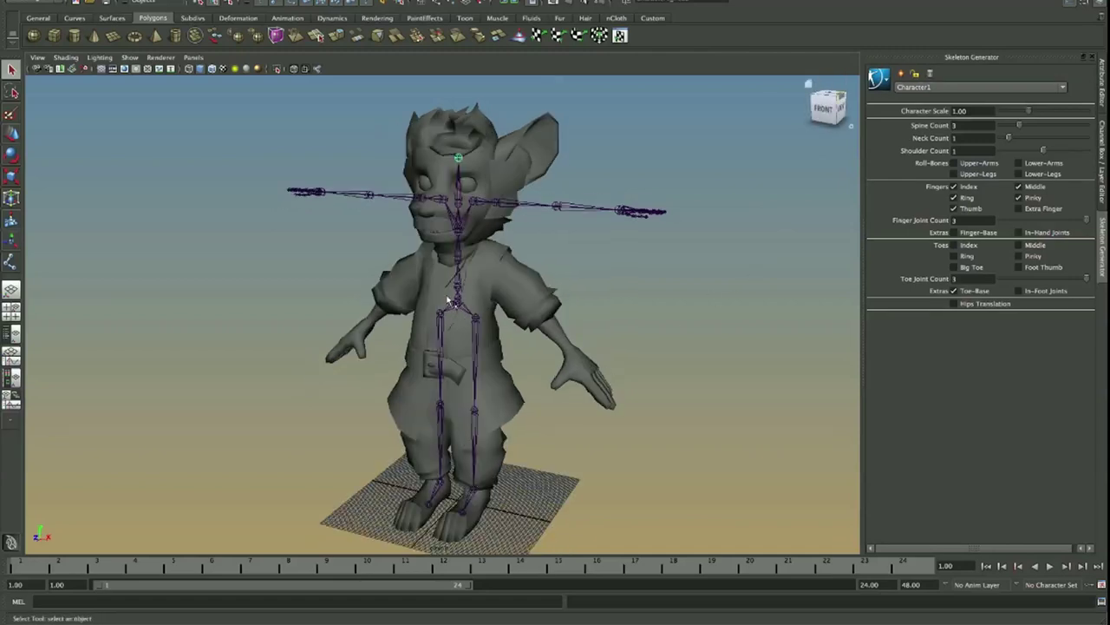
Step: Rename the generated skeleton character to Farmer_01
{"action": "left_click", "coordinate": [880, 79]}
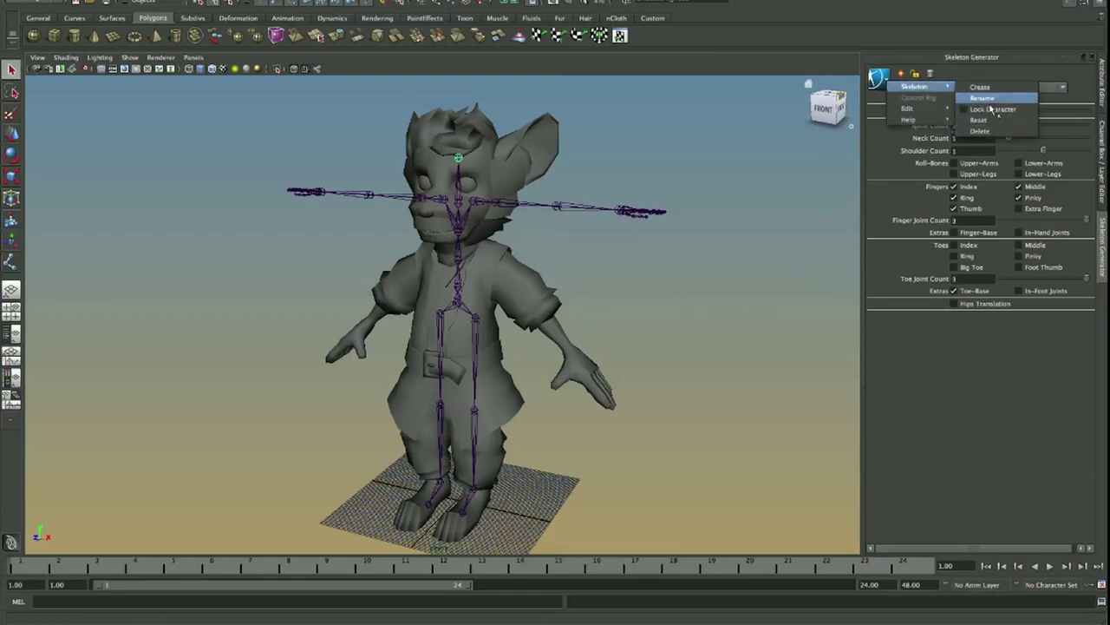
{"action": "left_click", "coordinate": [993, 110]}
{"action": "left_click", "coordinate": [554, 308]}
{"action": "left_click_drag", "start_coordinate": [576, 309], "coordinate": [335, 253]}
{"action": "type", "text": "FFarmer_01"}
{"action": "left_click", "coordinate": [529, 330]}
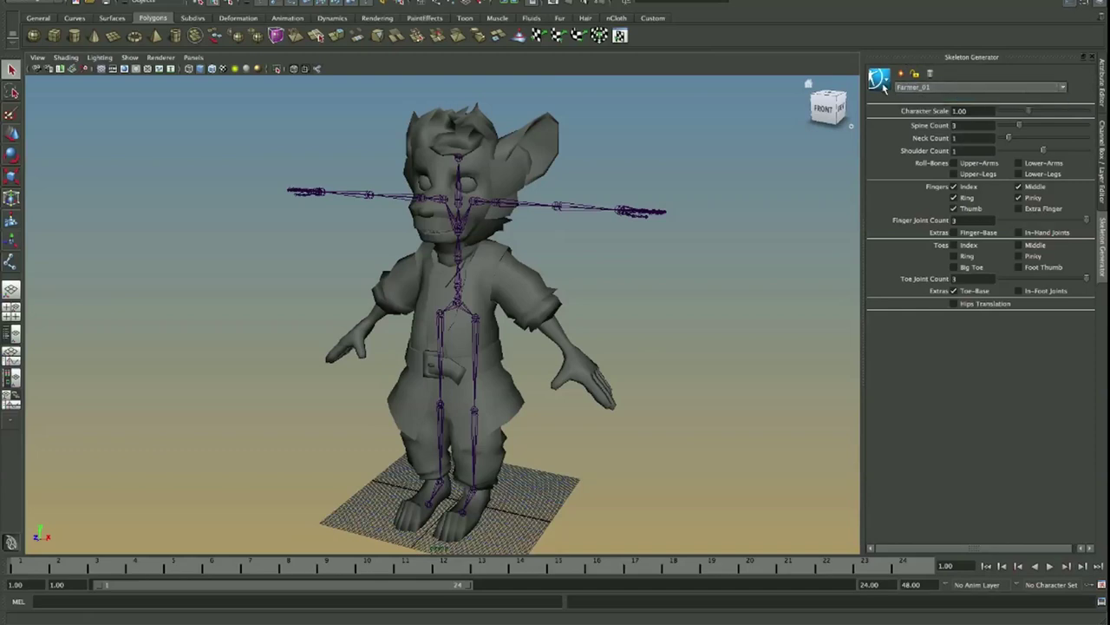
Step: Set the Farmer_01 skeleton's Neck Count to 3
{"action": "left_click", "coordinate": [458, 308]}
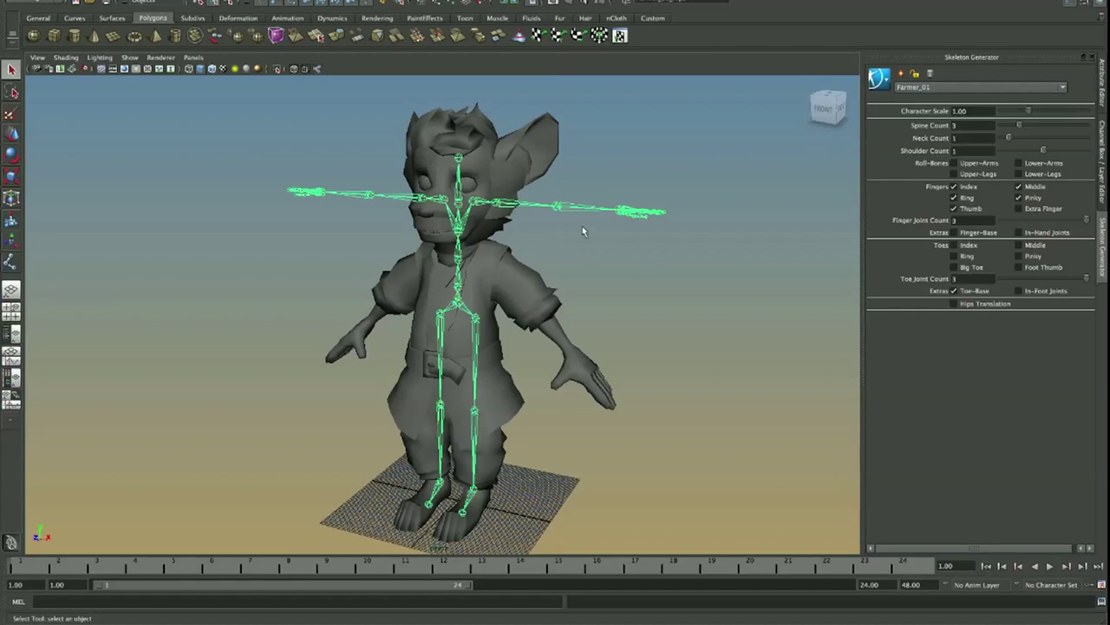
{"action": "left_click_drag", "start_coordinate": [490, 257], "coordinate": [505, 260], "text": "alt"}
{"action": "right_click_drag", "start_coordinate": [505, 260], "coordinate": [495, 290], "text": "alt"}
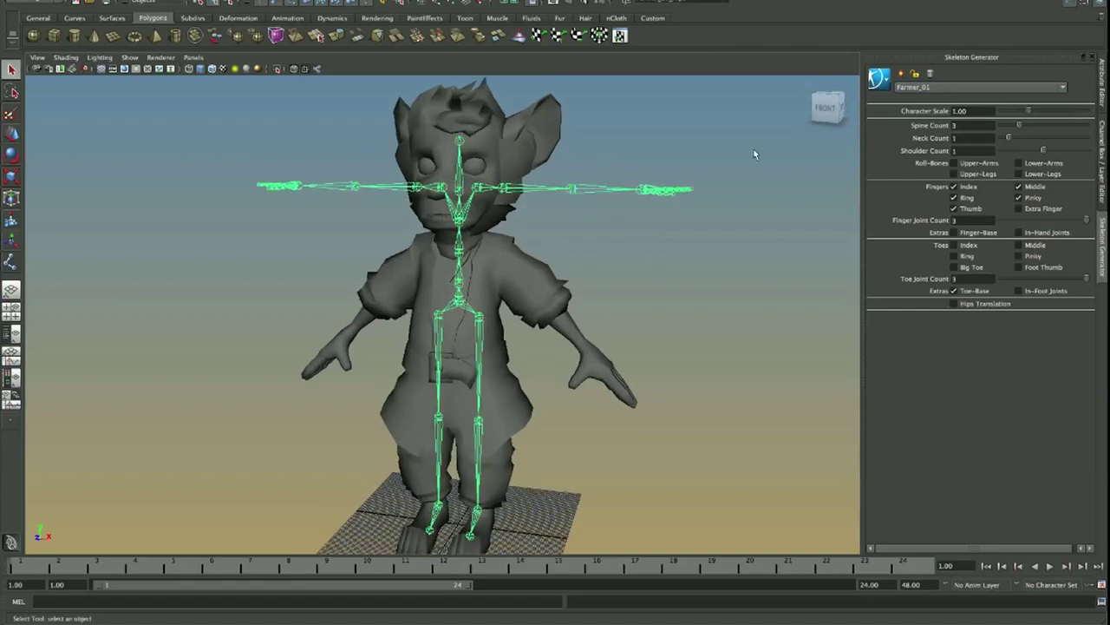
{"action": "left_click_drag", "start_coordinate": [415, 217], "coordinate": [747, 219], "text": "alt"}
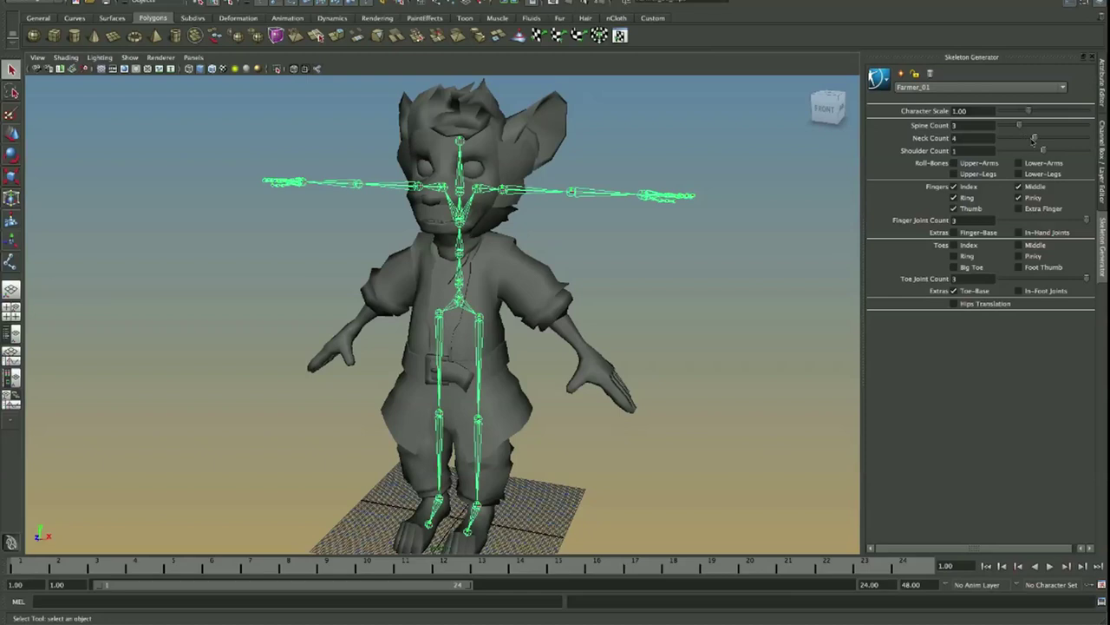
{"action": "left_click", "coordinate": [540, 222]}
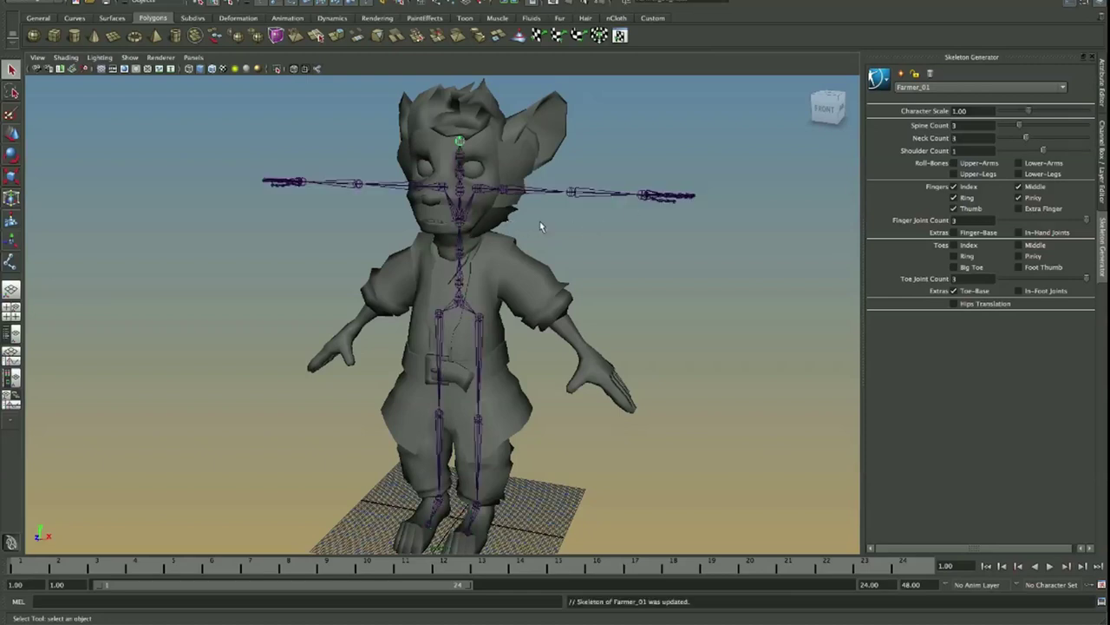
Step: Examine the joint hierarchy by selecting the neck chain, the hip root and one arm of the skeleton in turn
{"action": "left_click", "coordinate": [458, 185]}
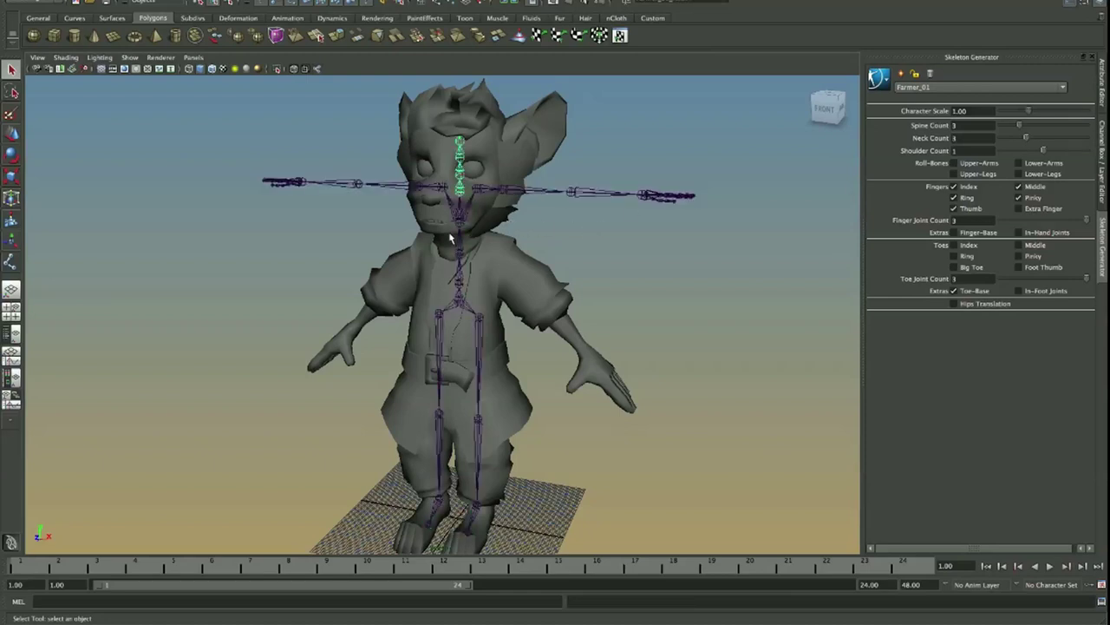
{"action": "left_click", "coordinate": [456, 301]}
{"action": "left_click_drag", "start_coordinate": [508, 300], "coordinate": [560, 288], "text": "alt"}
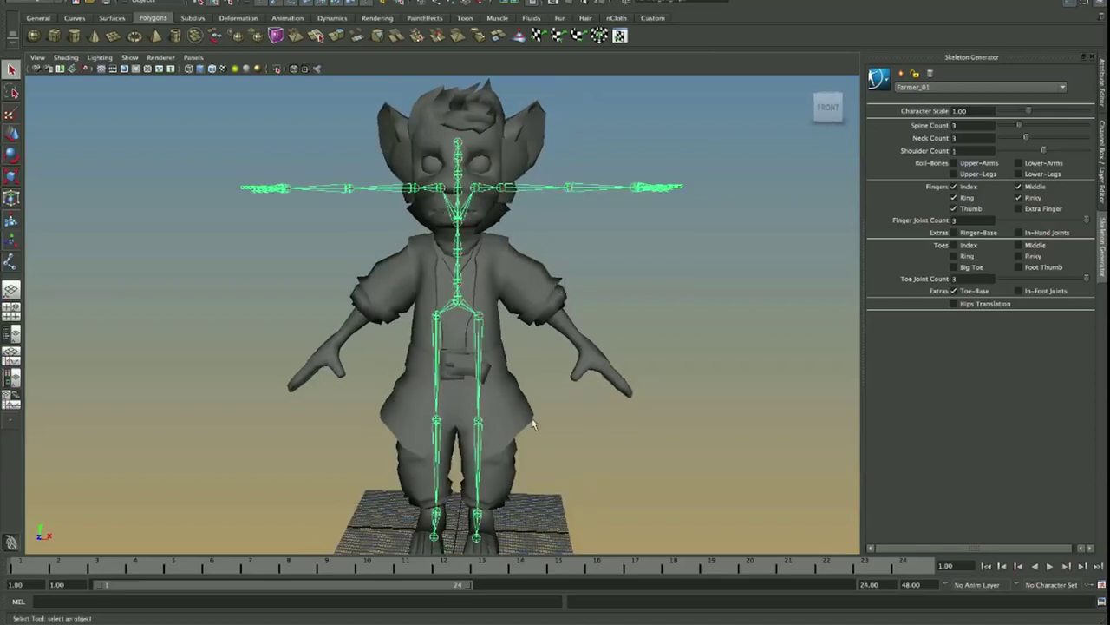
{"action": "left_click_drag", "start_coordinate": [582, 369], "coordinate": [589, 252], "text": "alt"}
{"action": "left_click", "coordinate": [602, 231]}
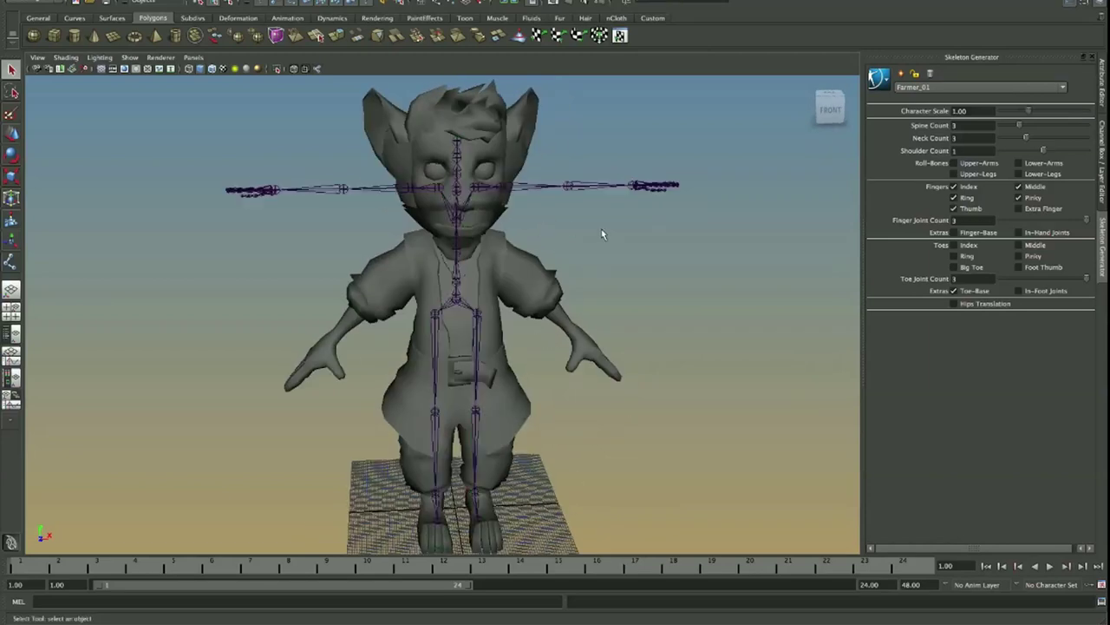
{"action": "left_click", "coordinate": [473, 189]}
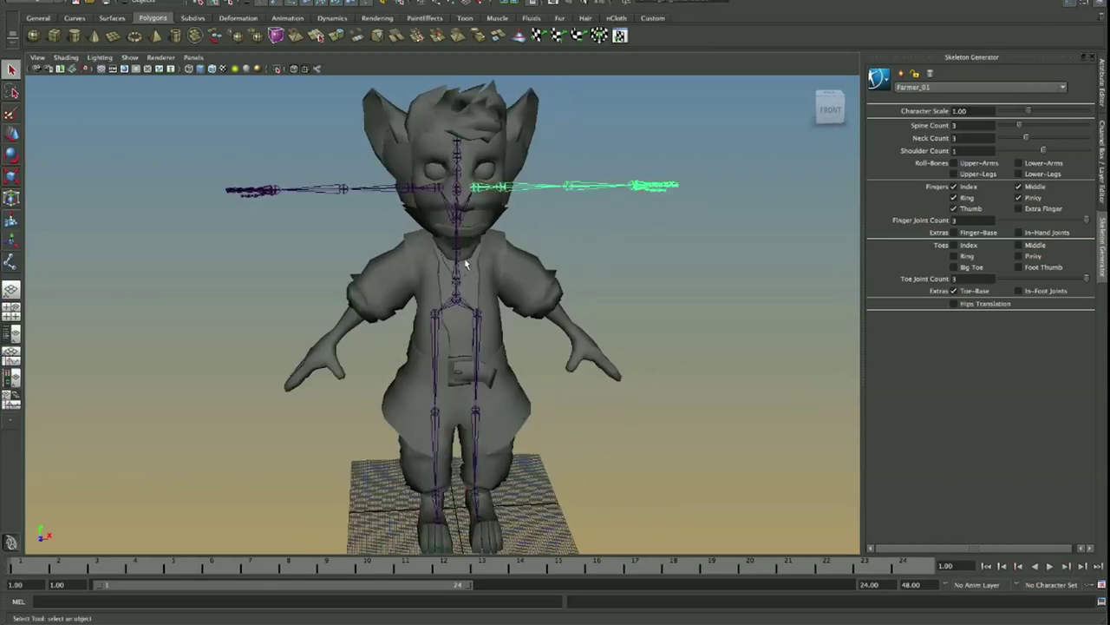
Step: Examine the left leg and both shoulder joints of the skeleton together with the shoulders' joint attributes
{"action": "left_click", "coordinate": [476, 317]}
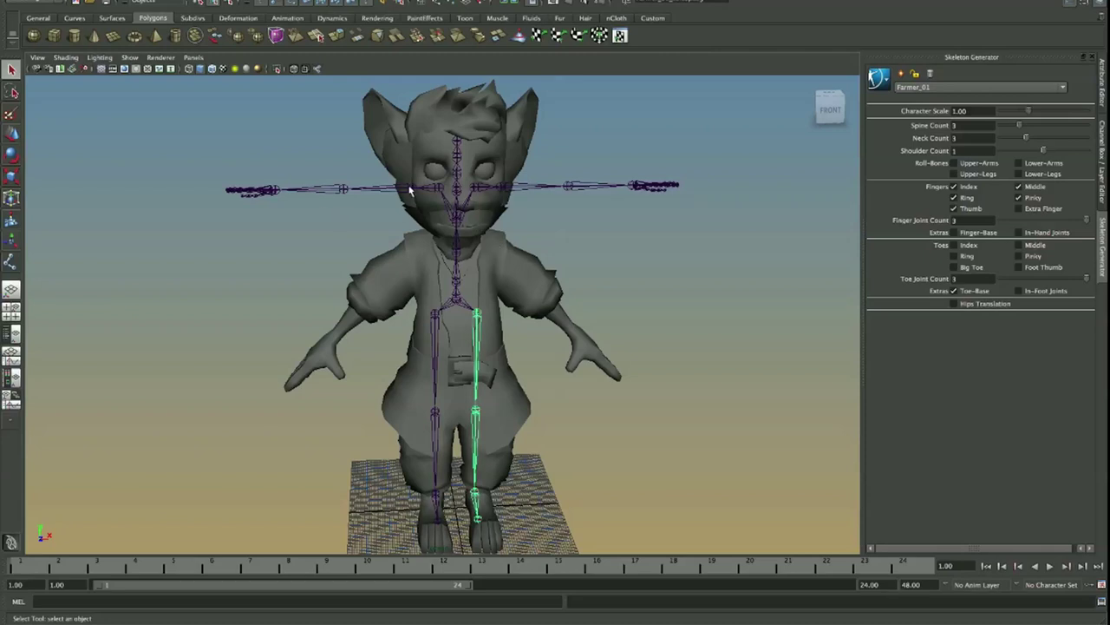
{"action": "left_click", "coordinate": [438, 189]}
{"action": "key", "text": "ctrl+a"}
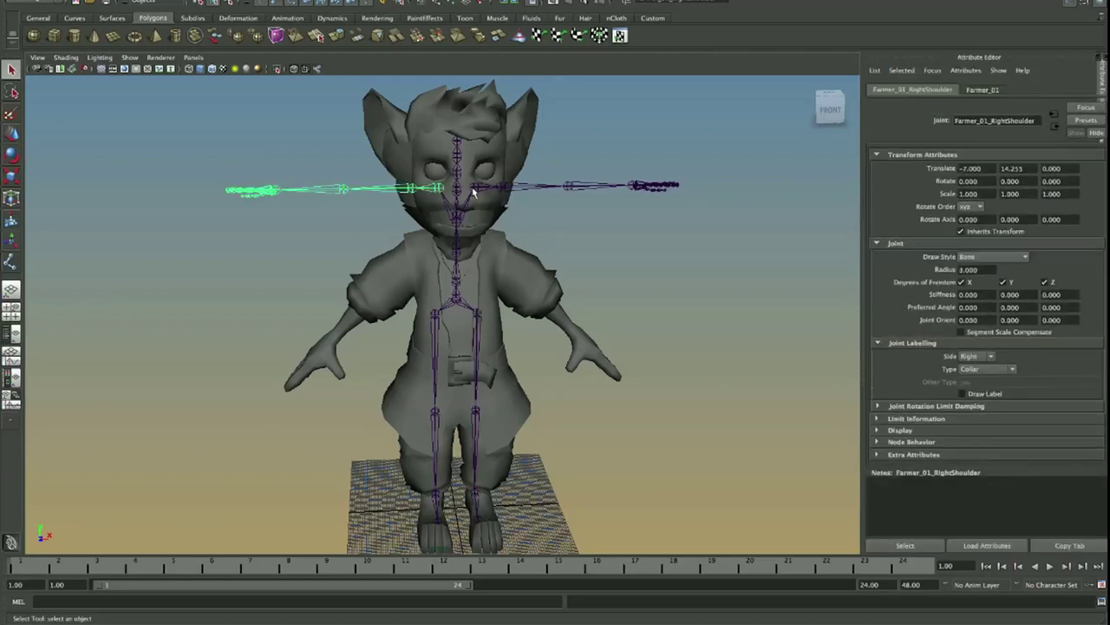
{"action": "left_click", "coordinate": [455, 197]}
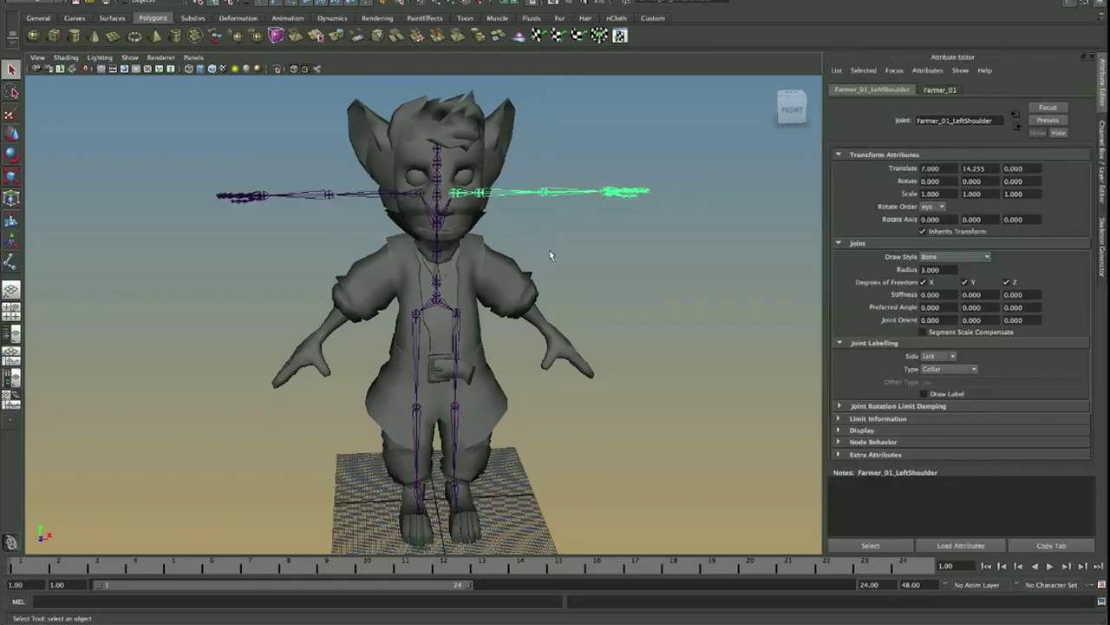
{"action": "left_click", "coordinate": [540, 247]}
Step: Delete the right arm and right leg joint chains so only the left-side limbs remain
{"action": "left_click", "coordinate": [417, 199]}
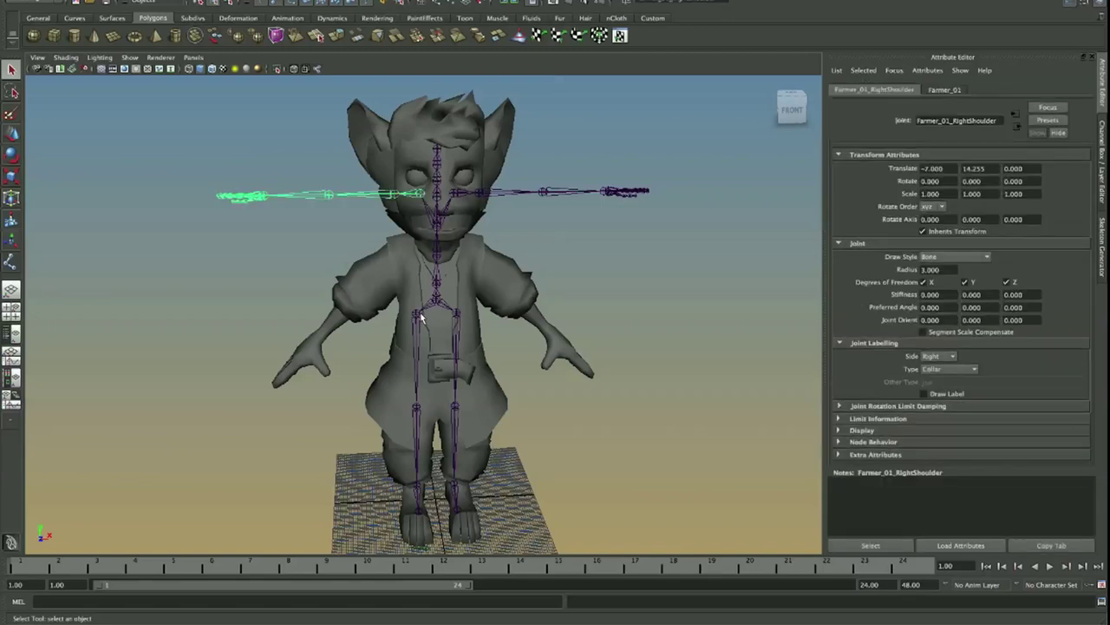
{"action": "key", "text": "Delete"}
{"action": "left_click", "coordinate": [417, 317]}
{"action": "key", "text": "Delete"}
Step: Try moving the left shoulder joint to a new position and undo each move
{"action": "left_click_drag", "start_coordinate": [416, 317], "coordinate": [405, 224], "text": "alt"}
{"action": "left_click", "coordinate": [453, 200]}
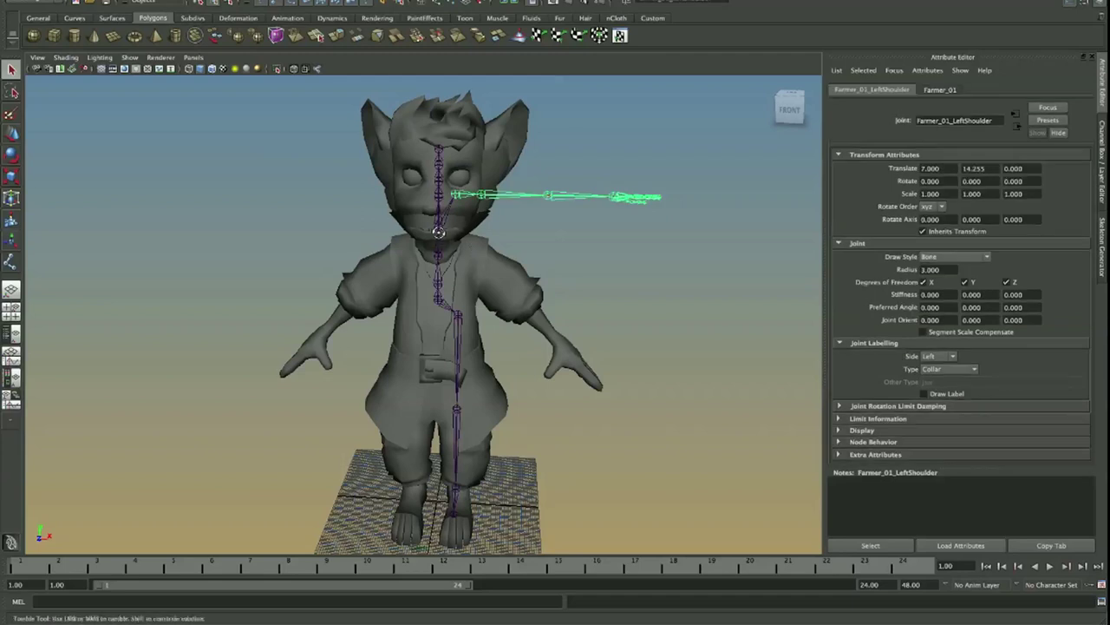
{"action": "left_click_drag", "start_coordinate": [478, 351], "coordinate": [481, 328], "text": "alt"}
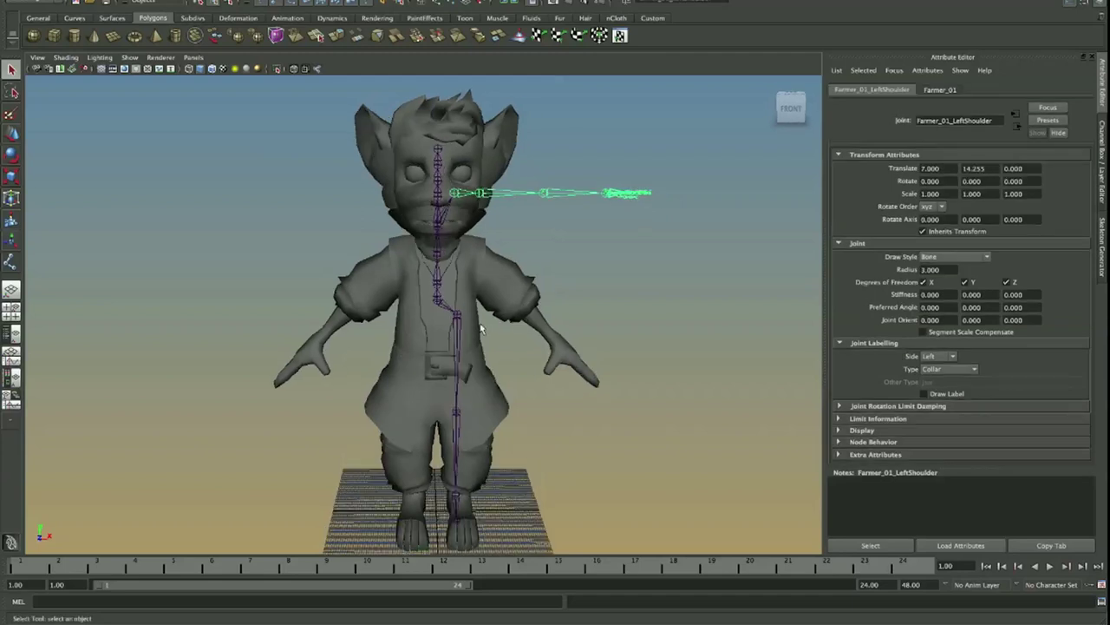
{"action": "left_click", "coordinate": [502, 235]}
{"action": "left_click_drag", "start_coordinate": [431, 272], "coordinate": [436, 263], "text": "alt"}
{"action": "right_click_drag", "start_coordinate": [436, 263], "coordinate": [548, 266], "text": "alt"}
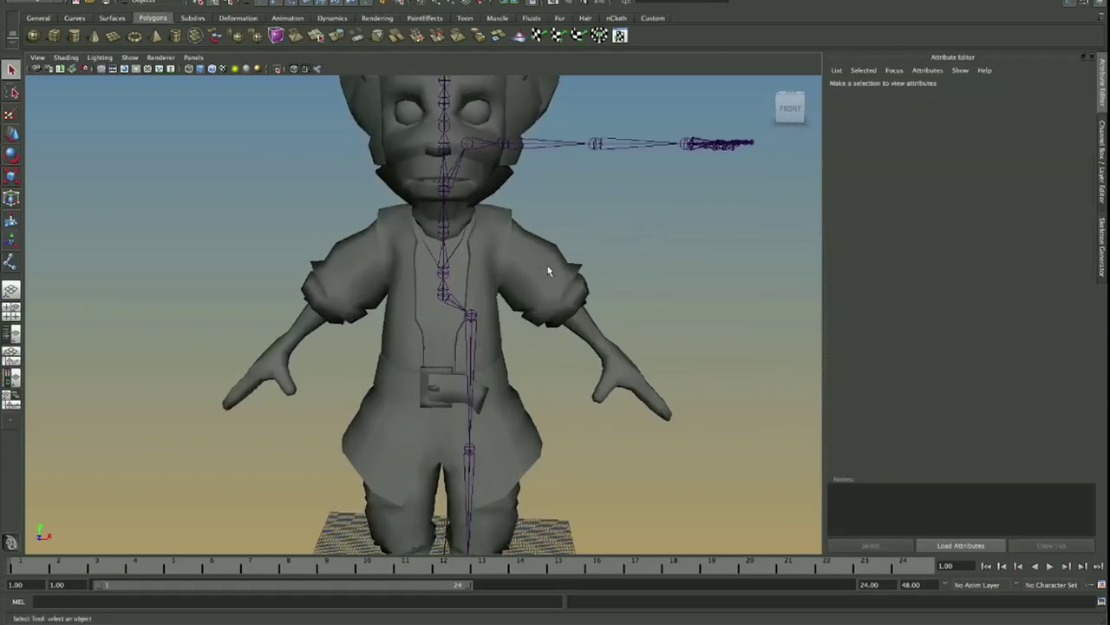
{"action": "left_click", "coordinate": [463, 143]}
{"action": "key", "text": "w"}
{"action": "middle_click_drag", "start_coordinate": [462, 183], "coordinate": [476, 228], "text": "alt"}
{"action": "left_click_drag", "start_coordinate": [468, 139], "coordinate": [462, 188]}
{"action": "key", "text": "ctrl+z"}
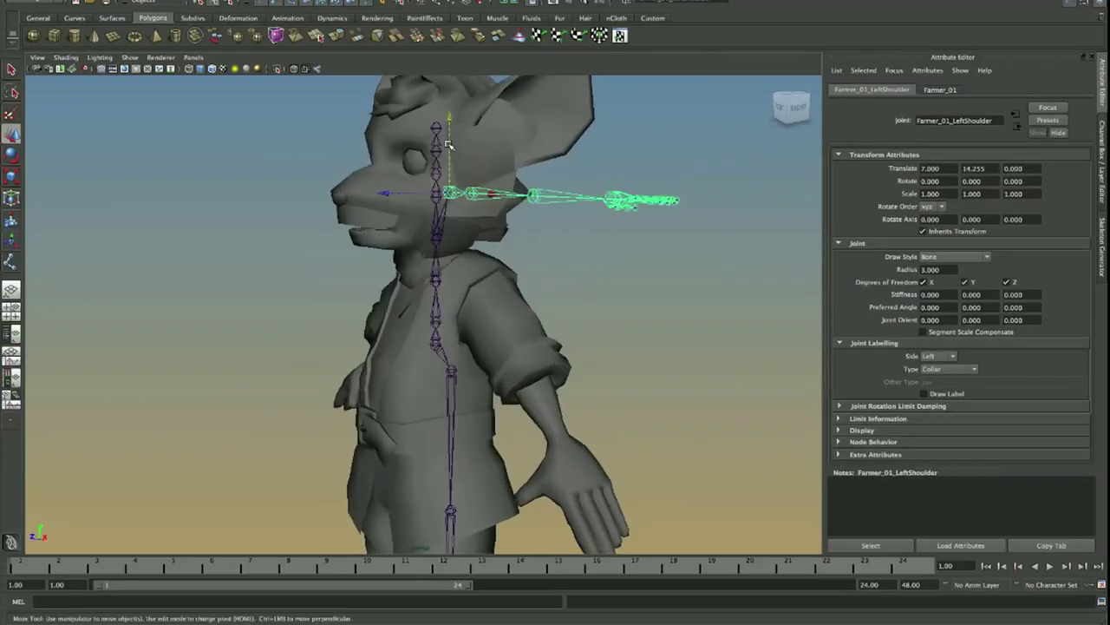
{"action": "left_click_drag", "start_coordinate": [420, 189], "coordinate": [462, 177]}
{"action": "key", "text": "ctrl+z"}
Step: Try rotating and scaling the left arm chain from its shoulder joint and undo the changes
{"action": "key", "text": "e"}
{"action": "key", "text": "ctrl+z"}
{"action": "left_click_drag", "start_coordinate": [457, 252], "coordinate": [463, 266], "text": "alt"}
{"action": "key", "text": "r"}
{"action": "left_click_drag", "start_coordinate": [455, 210], "coordinate": [553, 198]}
{"action": "key", "text": "ctrl+z"}
Step: Try rotating the left shoulder joint about -21 degrees in Z and undo the rotation
{"action": "left_click", "coordinate": [548, 201]}
{"action": "left_click", "coordinate": [458, 197]}
{"action": "left_click_drag", "start_coordinate": [476, 213], "coordinate": [470, 156], "text": "alt"}
{"action": "key", "text": "w"}
{"action": "key", "text": "e"}
{"action": "left_click_drag", "start_coordinate": [552, 126], "coordinate": [558, 177]}
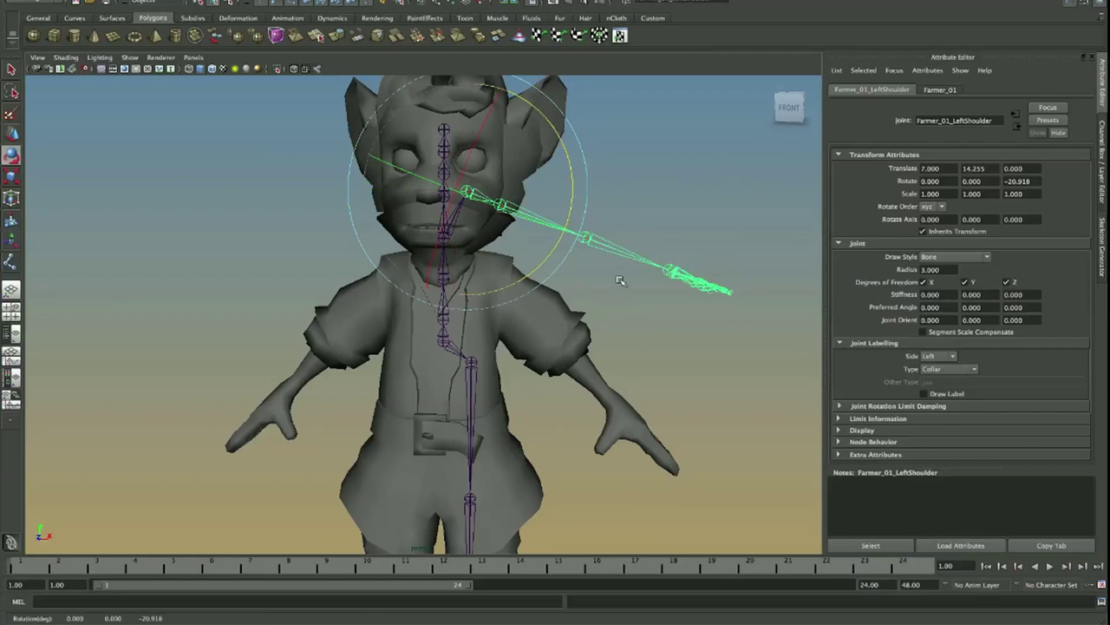
{"action": "key", "text": "w"}
{"action": "key", "text": "ctrl+z"}
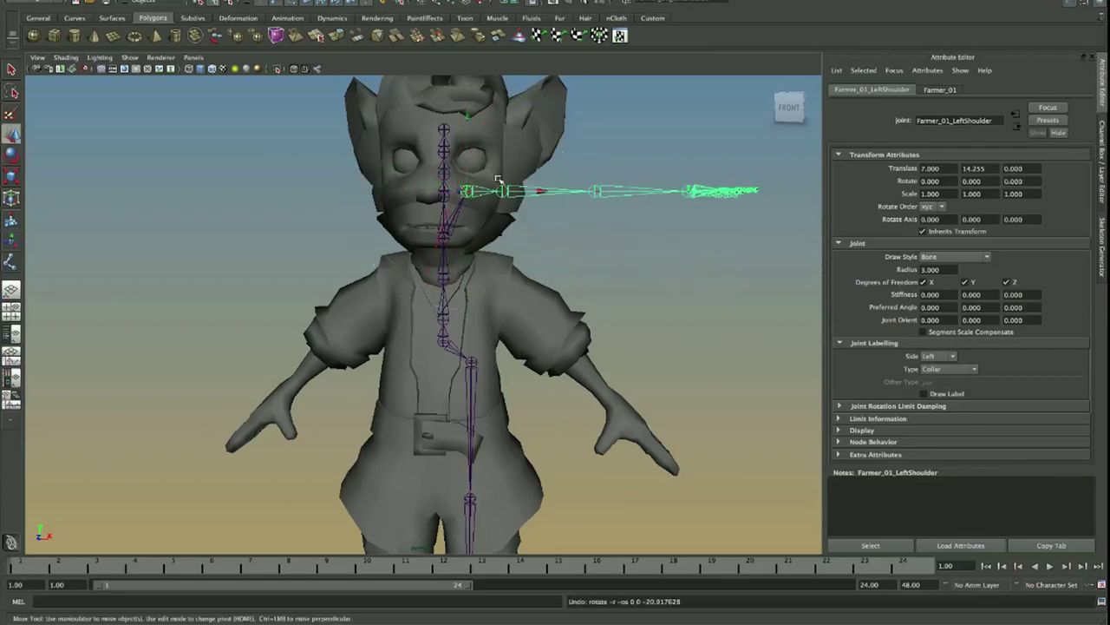
Step: Try repositioning the left shoulder joint on its own in pivot editing mode, without moving its child joints
{"action": "left_click_drag", "start_coordinate": [465, 211], "coordinate": [467, 211], "text": "alt"}
{"action": "left_click", "coordinate": [449, 216]}
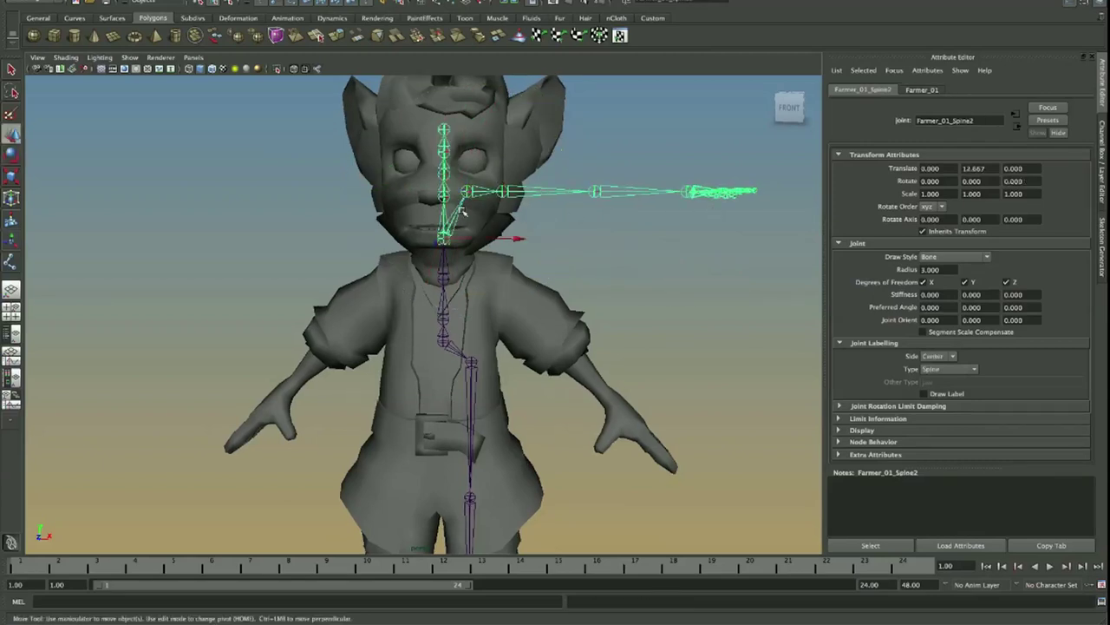
{"action": "left_click", "coordinate": [464, 191]}
{"action": "key", "text": "Home"}
{"action": "mouse_move", "coordinate": [465, 191]}
{"action": "left_mouse_down"}
{"action": "mouse_move", "coordinate": [508, 261]}
{"action": "mouse_move", "coordinate": [463, 155]}
{"action": "mouse_move", "coordinate": [538, 285]}
{"action": "mouse_move", "coordinate": [469, 149]}
{"action": "mouse_move", "coordinate": [513, 273]}
{"action": "mouse_move", "coordinate": [477, 219]}
{"action": "mouse_move", "coordinate": [463, 169]}
{"action": "mouse_move", "coordinate": [477, 229]}
{"action": "mouse_move", "coordinate": [467, 173]}
{"action": "left_mouse_up"}
{"action": "scroll", "coordinate": [570, 260], "scroll_direction": "down", "scroll_amount": 5}
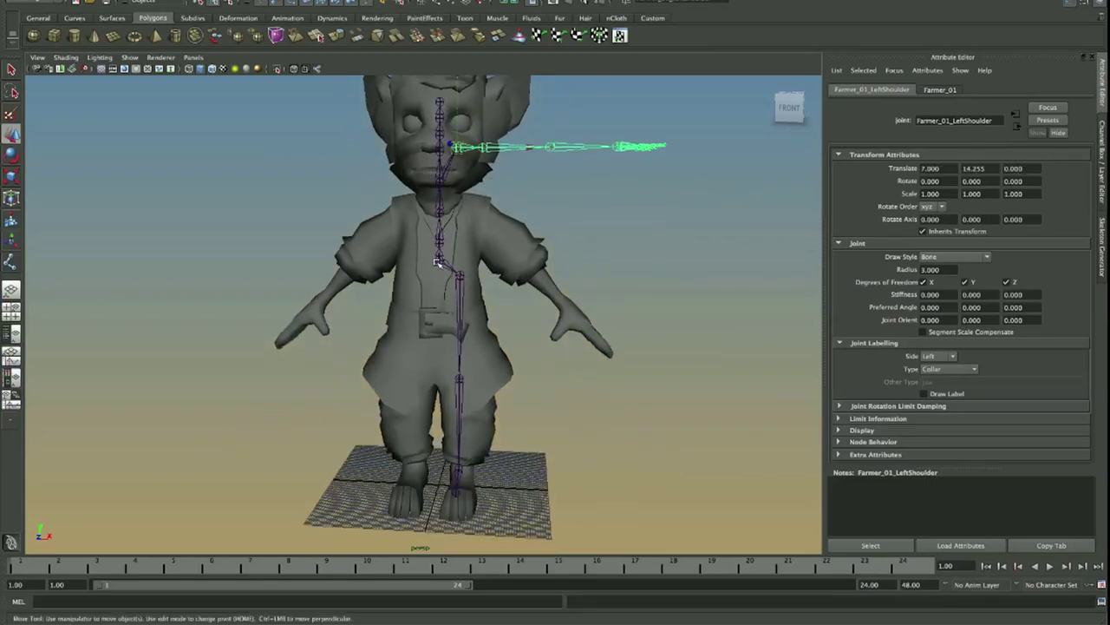
Step: Lower the hips root joint so the skeleton sits in the character's pelvis
{"action": "left_click", "coordinate": [459, 265]}
{"action": "scroll", "coordinate": [459, 264], "scroll_direction": "up", "scroll_amount": 5}
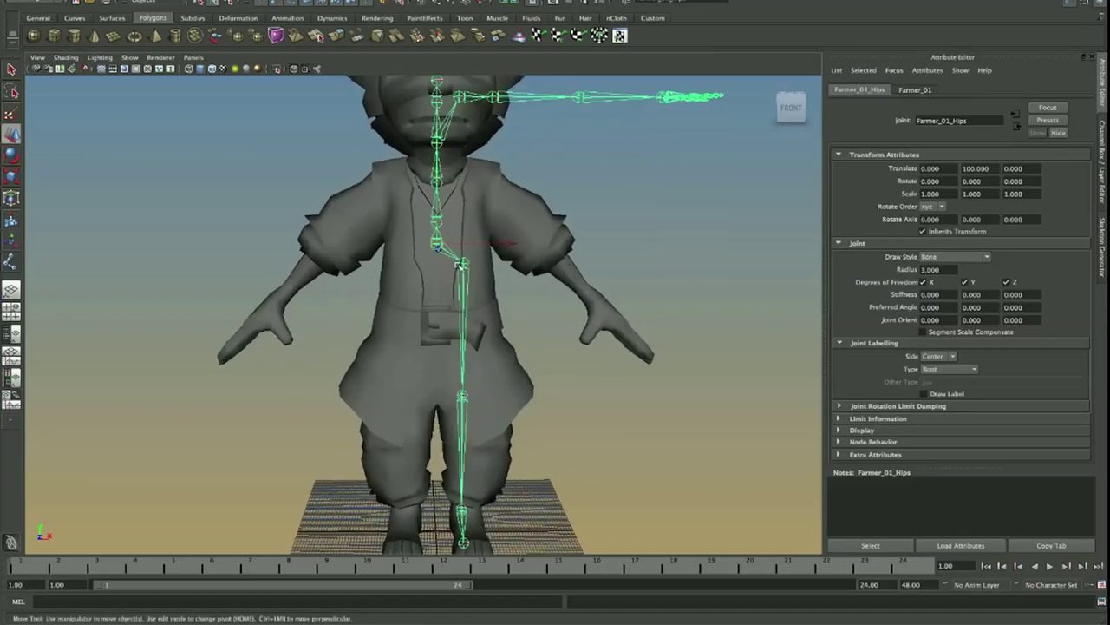
{"action": "left_click_drag", "start_coordinate": [450, 198], "coordinate": [450, 202]}
{"action": "left_click", "coordinate": [472, 172]}
{"action": "key", "text": "space"}
{"action": "key", "text": "space"}
Step: Fit the left shoulder and upper-arm joints to the model in the front view, rotating the arm down about 44 degrees in Z
{"action": "middle_click_drag", "start_coordinate": [347, 305], "coordinate": [631, 308], "text": "alt"}
{"action": "left_click_drag", "start_coordinate": [335, 306], "coordinate": [371, 284]}
{"action": "left_click_drag", "start_coordinate": [371, 212], "coordinate": [372, 195]}
{"action": "key", "text": "e"}
{"action": "left_click_drag", "start_coordinate": [486, 268], "coordinate": [486, 274]}
{"action": "key", "text": "w"}
{"action": "left_click", "coordinate": [466, 267]}
{"action": "key", "text": "e"}
{"action": "left_click_drag", "start_coordinate": [546, 180], "coordinate": [638, 239]}
{"action": "key", "text": "w"}
{"action": "left_click_drag", "start_coordinate": [465, 267], "coordinate": [458, 335]}
Step: Align the left elbow and hand joints with the model's forearm and wrist in the front view
{"action": "scroll", "coordinate": [457, 335], "scroll_direction": "down", "scroll_amount": 3}
{"action": "middle_click_drag", "start_coordinate": [457, 335], "coordinate": [410, 218], "text": "alt"}
{"action": "left_click_drag", "start_coordinate": [402, 213], "coordinate": [381, 193]}
{"action": "middle_click_drag", "start_coordinate": [550, 326], "coordinate": [435, 237], "text": "alt"}
{"action": "key", "text": "e"}
{"action": "left_click_drag", "start_coordinate": [372, 124], "coordinate": [369, 130]}
{"action": "left_click", "coordinate": [548, 368]}
{"action": "left_click", "coordinate": [543, 374]}
{"action": "key", "text": "w"}
{"action": "left_click_drag", "start_coordinate": [594, 423], "coordinate": [558, 388]}
Step: Move the left shoulder joint backward in Z to centre the arm chain in the sleeve from the side
{"action": "key", "text": "space"}
{"action": "key", "text": "space"}
{"action": "left_click_drag", "start_coordinate": [681, 184], "coordinate": [468, 230], "text": "alt"}
{"action": "left_click", "coordinate": [448, 251]}
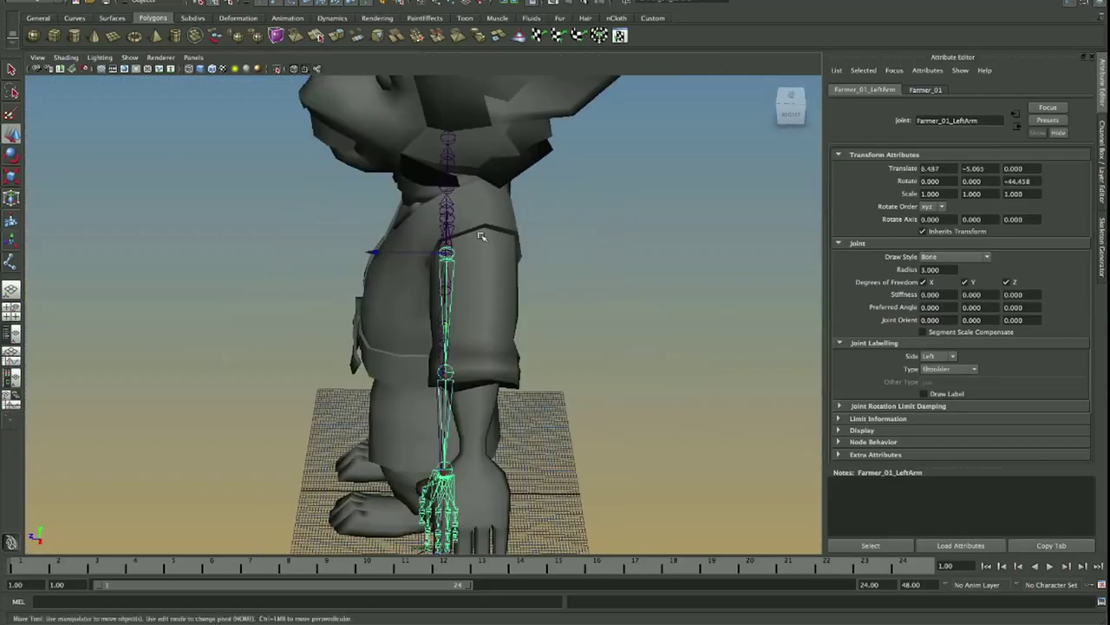
{"action": "left_click", "coordinate": [446, 216]}
{"action": "left_click_drag", "start_coordinate": [375, 216], "coordinate": [402, 216]}
Step: Shift the lower left arm joint backward so the chain runs through the middle of the forearm
{"action": "left_click_drag", "start_coordinate": [500, 240], "coordinate": [458, 306], "text": "alt"}
{"action": "left_click", "coordinate": [459, 305]}
{"action": "middle_click_drag", "start_coordinate": [459, 305], "coordinate": [536, 248], "text": "alt"}
{"action": "left_click", "coordinate": [489, 285]}
{"action": "left_click_drag", "start_coordinate": [460, 276], "coordinate": [485, 277]}
Step: Scale the left hand joint uniformly to about 1.33 to match the size of the model's hand
{"action": "scroll", "coordinate": [521, 282], "scroll_direction": "up", "scroll_amount": 3}
{"action": "middle_click_drag", "start_coordinate": [521, 282], "coordinate": [595, 237], "text": "alt"}
{"action": "left_click", "coordinate": [595, 236]}
{"action": "key", "text": "r"}
{"action": "left_click_drag", "start_coordinate": [595, 237], "coordinate": [694, 226]}
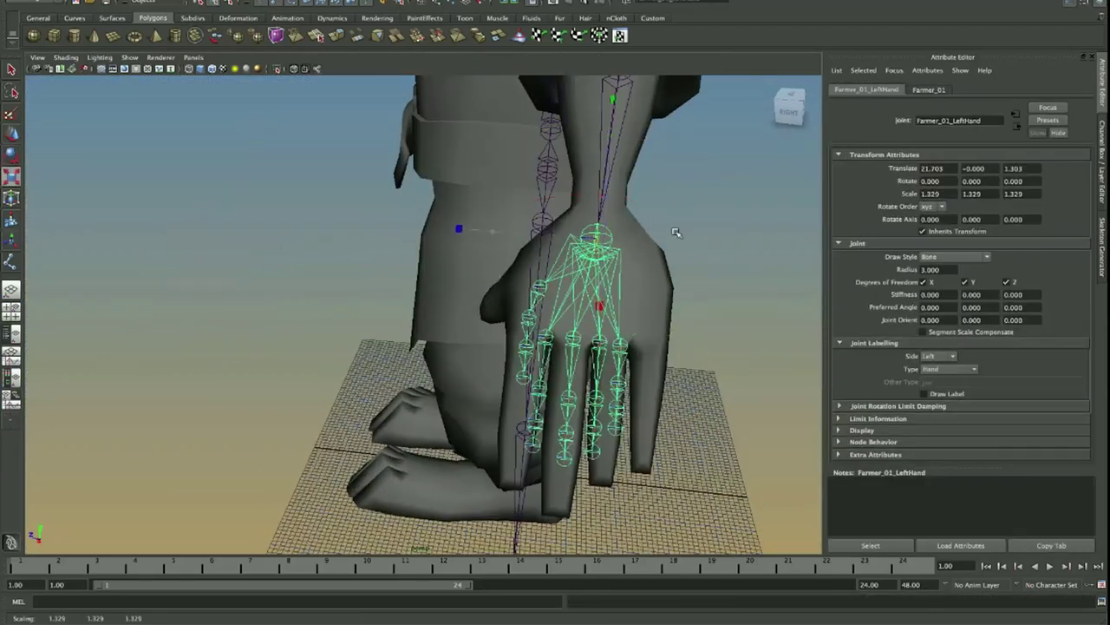
Step: Rotate the left thumb joints so the chain follows the model's thumb
{"action": "left_click_drag", "start_coordinate": [555, 252], "coordinate": [616, 295], "text": "alt"}
{"action": "scroll", "coordinate": [616, 260], "scroll_direction": "up", "scroll_amount": 3}
{"action": "left_click", "coordinate": [624, 165]}
{"action": "middle_click_drag", "start_coordinate": [650, 174], "coordinate": [505, 194], "text": "alt"}
{"action": "key", "text": "e"}
{"action": "left_click_drag", "start_coordinate": [510, 196], "coordinate": [482, 303]}
{"action": "left_click_drag", "start_coordinate": [482, 304], "coordinate": [451, 208], "text": "alt"}
{"action": "left_click_drag", "start_coordinate": [442, 176], "coordinate": [486, 321]}
{"action": "left_click", "coordinate": [429, 310]}
{"action": "left_click", "coordinate": [485, 434]}
Step: Move the base joint of the left index finger onto the model's index knuckle
{"action": "left_click_drag", "start_coordinate": [485, 407], "coordinate": [503, 302], "text": "alt"}
{"action": "middle_click_drag", "start_coordinate": [503, 303], "coordinate": [552, 166], "text": "alt"}
{"action": "left_click", "coordinate": [476, 285]}
{"action": "key", "text": "w"}
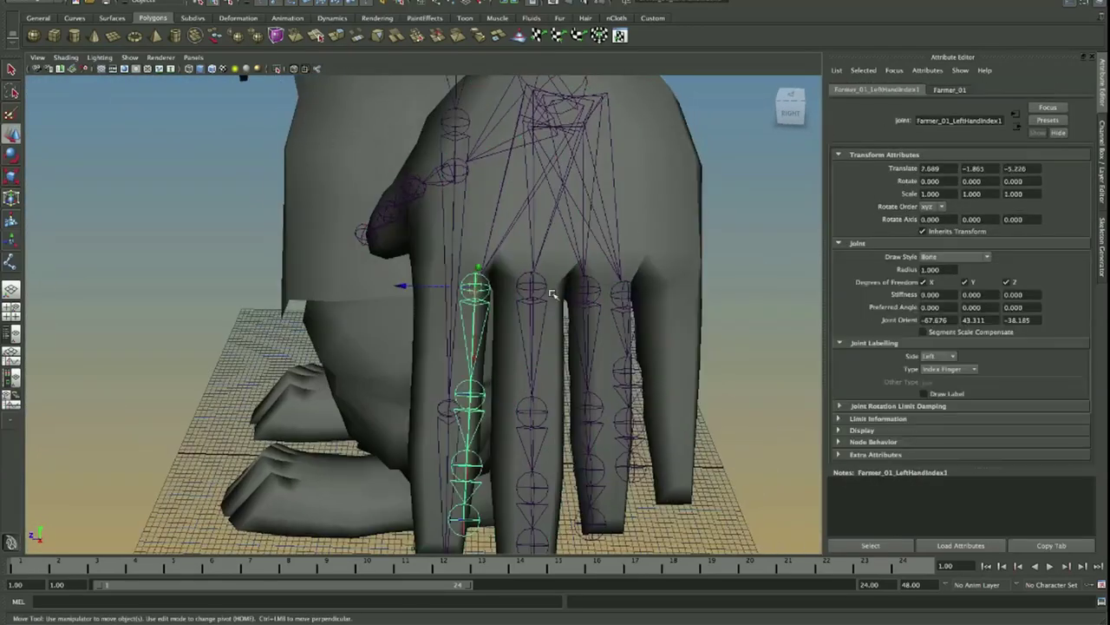
{"action": "left_click_drag", "start_coordinate": [477, 284], "coordinate": [457, 262]}
{"action": "left_click", "coordinate": [570, 293]}
Step: Turn on Wireframe on Shaded to show the mesh edges over the shaded model
{"action": "left_click", "coordinate": [66, 58]}
{"action": "left_click", "coordinate": [101, 163]}
{"action": "left_click", "coordinate": [727, 180]}
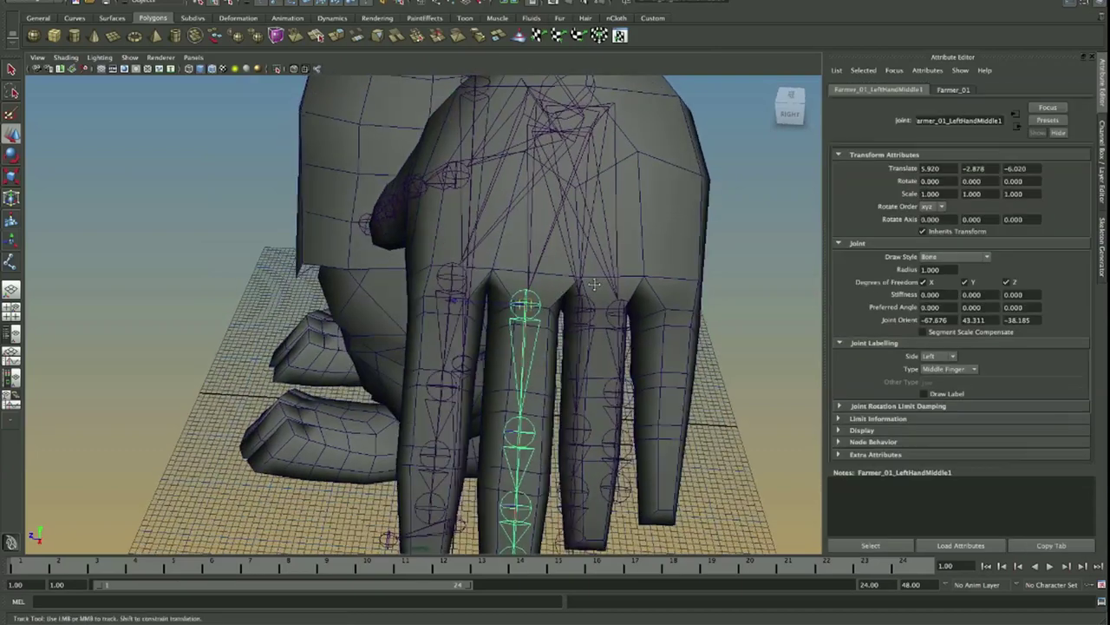
Step: Align the base joints of the left middle and ring fingers with their knuckles
{"action": "mouse_move", "coordinate": [548, 279]}
{"action": "left_mouse_down", "text": "alt"}
{"action": "mouse_move", "coordinate": [585, 270]}
{"action": "mouse_move", "coordinate": [508, 282]}
{"action": "mouse_move", "coordinate": [528, 285]}
{"action": "left_mouse_up", "text": "alt"}
{"action": "left_click", "coordinate": [495, 301]}
{"action": "left_click", "coordinate": [491, 301]}
{"action": "left_click", "coordinate": [436, 300]}
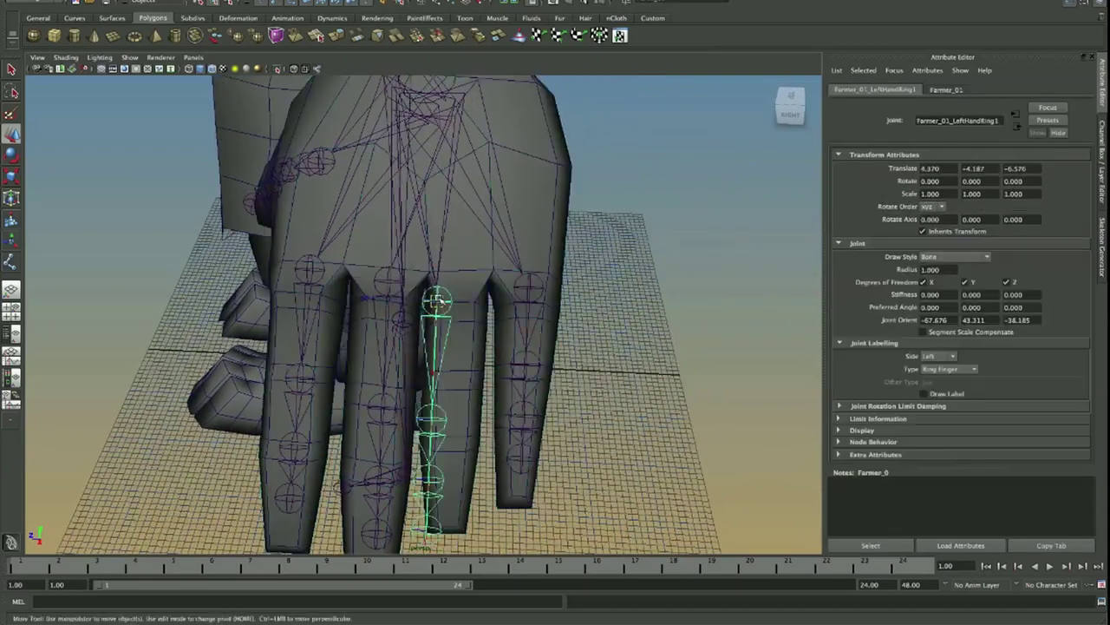
{"action": "left_click_drag", "start_coordinate": [436, 301], "coordinate": [453, 280]}
{"action": "left_click", "coordinate": [309, 267]}
{"action": "left_click_drag", "start_coordinate": [342, 282], "coordinate": [378, 286], "text": "alt"}
Step: Adjust the second joints of the left-hand fingers to match the finger bends in the mesh
{"action": "left_click", "coordinate": [354, 374]}
{"action": "left_click", "coordinate": [441, 400]}
{"action": "left_click", "coordinate": [439, 274]}
{"action": "middle_click_drag", "start_coordinate": [535, 315], "coordinate": [503, 318], "text": "alt"}
{"action": "left_click_drag", "start_coordinate": [503, 318], "coordinate": [461, 303], "text": "alt"}
{"action": "left_click", "coordinate": [424, 369]}
{"action": "left_click", "coordinate": [350, 386]}
{"action": "left_click", "coordinate": [267, 373]}
{"action": "middle_click_drag", "start_coordinate": [421, 392], "coordinate": [371, 397], "text": "alt"}
Step: Space the left pinky joints along the finger down to its tip
{"action": "left_click", "coordinate": [431, 372]}
{"action": "left_click", "coordinate": [431, 417]}
{"action": "left_click", "coordinate": [431, 425]}
{"action": "left_click", "coordinate": [429, 430]}
{"action": "left_click", "coordinate": [429, 432]}
{"action": "left_click", "coordinate": [426, 468]}
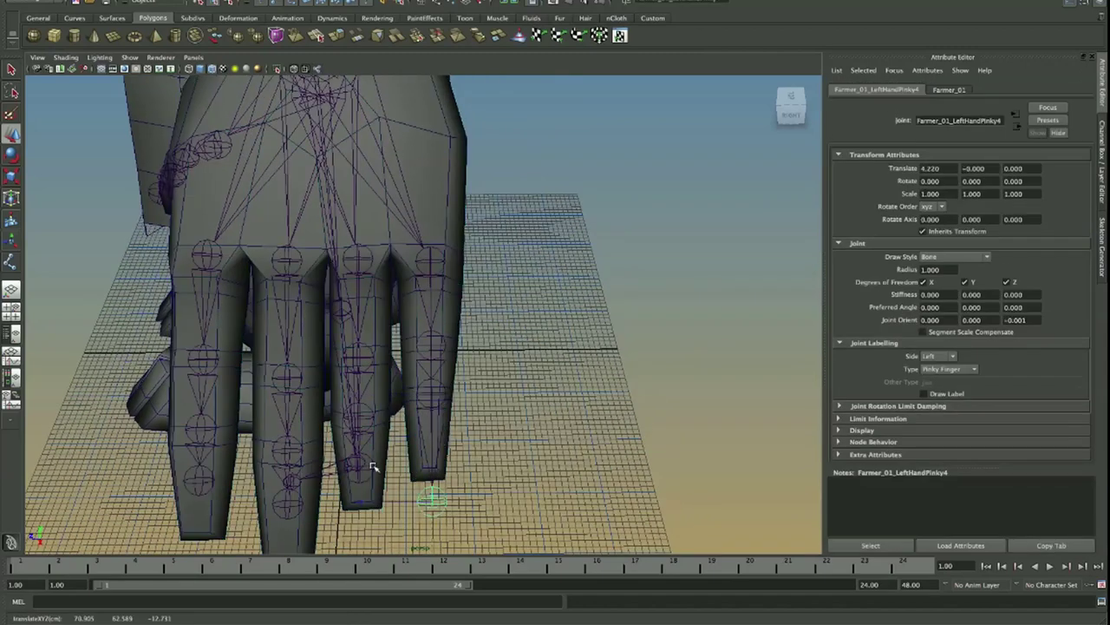
Step: Move the end joints of the left pinky, ring and middle fingers just past the fingertips
{"action": "left_click_drag", "start_coordinate": [427, 469], "coordinate": [438, 400], "text": "alt"}
{"action": "middle_click_drag", "start_coordinate": [428, 549], "coordinate": [506, 451], "text": "alt"}
{"action": "left_click", "coordinate": [432, 382]}
{"action": "left_click_drag", "start_coordinate": [434, 444], "coordinate": [440, 531]}
{"action": "left_click", "coordinate": [371, 365]}
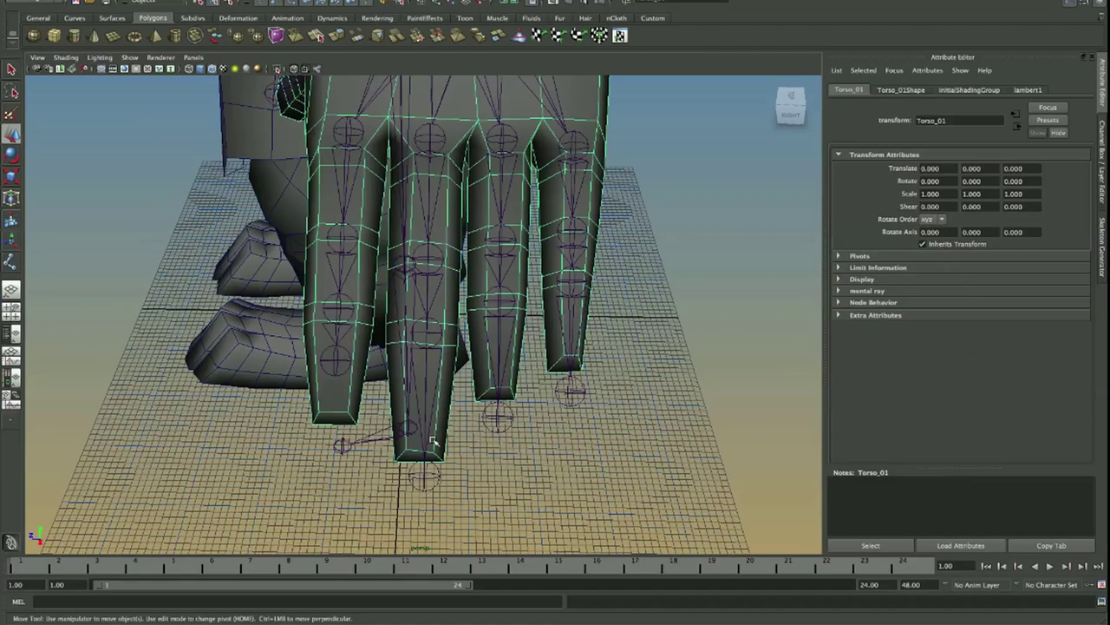
{"action": "middle_click_drag", "start_coordinate": [371, 365], "coordinate": [454, 389], "text": "alt"}
{"action": "left_click", "coordinate": [423, 382]}
{"action": "left_click_drag", "start_coordinate": [420, 449], "coordinate": [418, 513]}
Step: Select the matching joints of all four left-hand fingers together and rotate them to follow the finger mesh
{"action": "left_click_drag", "start_coordinate": [418, 434], "coordinate": [604, 218], "text": "alt"}
{"action": "left_click", "coordinate": [426, 211]}
{"action": "left_click", "coordinate": [483, 212], "text": "shift"}
{"action": "left_click", "coordinate": [528, 216], "text": "shift"}
{"action": "left_click", "coordinate": [575, 212], "text": "shift"}
{"action": "key", "text": "e"}
{"action": "left_click", "coordinate": [348, 184]}
{"action": "left_click", "coordinate": [330, 315]}
Step: Reposition the neck and head joints from the side so the chain runs up through the head to above its crown
{"action": "right_click_drag", "start_coordinate": [679, 363], "coordinate": [582, 408], "text": "alt"}
{"action": "left_click", "coordinate": [582, 409]}
{"action": "left_click_drag", "start_coordinate": [582, 409], "coordinate": [477, 306], "text": "alt"}
{"action": "left_click", "coordinate": [470, 207]}
{"action": "key", "text": "w"}
{"action": "key", "text": "super+o"}
{"action": "left_click", "coordinate": [599, 327]}
{"action": "key", "text": "e"}
{"action": "left_click_drag", "start_coordinate": [612, 214], "coordinate": [511, 347], "text": "alt"}
{"action": "left_click", "coordinate": [478, 167]}
{"action": "key", "text": "w"}
{"action": "left_click", "coordinate": [502, 357]}
{"action": "key", "text": "e"}
{"action": "right_click_drag", "start_coordinate": [614, 321], "coordinate": [556, 303], "text": "alt"}
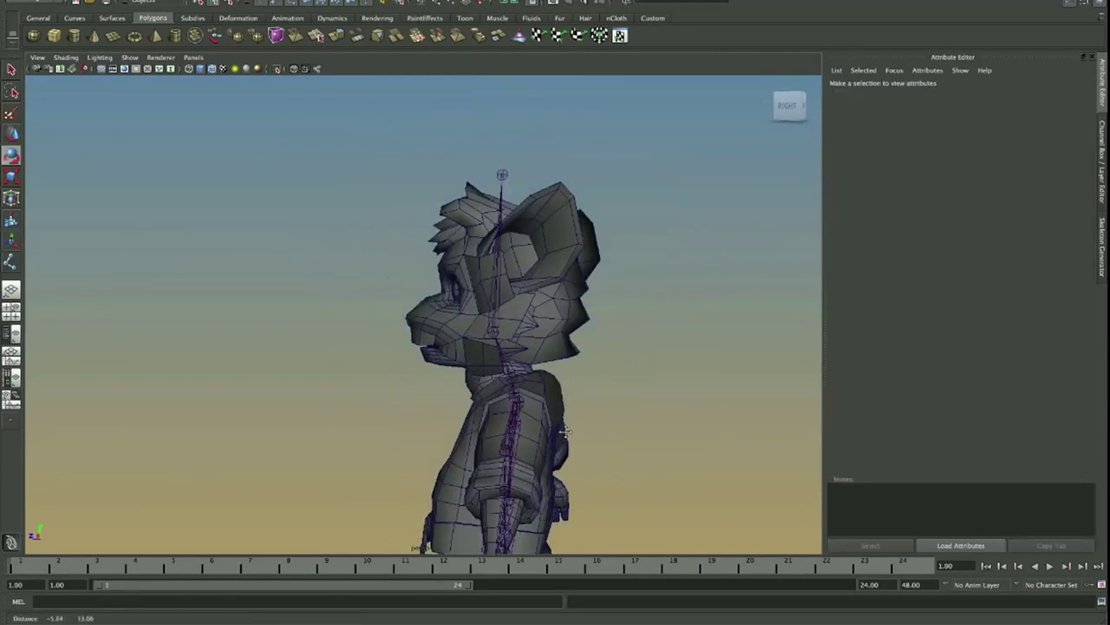
Step: Lower the head's end joint slightly so it sits closer to the crown of the head
{"action": "left_click", "coordinate": [503, 173]}
{"action": "key", "text": "w"}
{"action": "left_click_drag", "start_coordinate": [504, 103], "coordinate": [505, 123]}
{"action": "left_click", "coordinate": [617, 208]}
Step: Examine how the head, neck and spine joints sit inside the mesh from the side
{"action": "left_click_drag", "start_coordinate": [555, 209], "coordinate": [617, 251], "text": "alt"}
{"action": "left_click", "coordinate": [452, 254]}
{"action": "left_click", "coordinate": [561, 226]}
{"action": "left_click_drag", "start_coordinate": [561, 226], "coordinate": [512, 195], "text": "alt"}
{"action": "right_click_drag", "start_coordinate": [512, 195], "coordinate": [599, 226], "text": "alt"}
{"action": "left_click", "coordinate": [516, 402]}
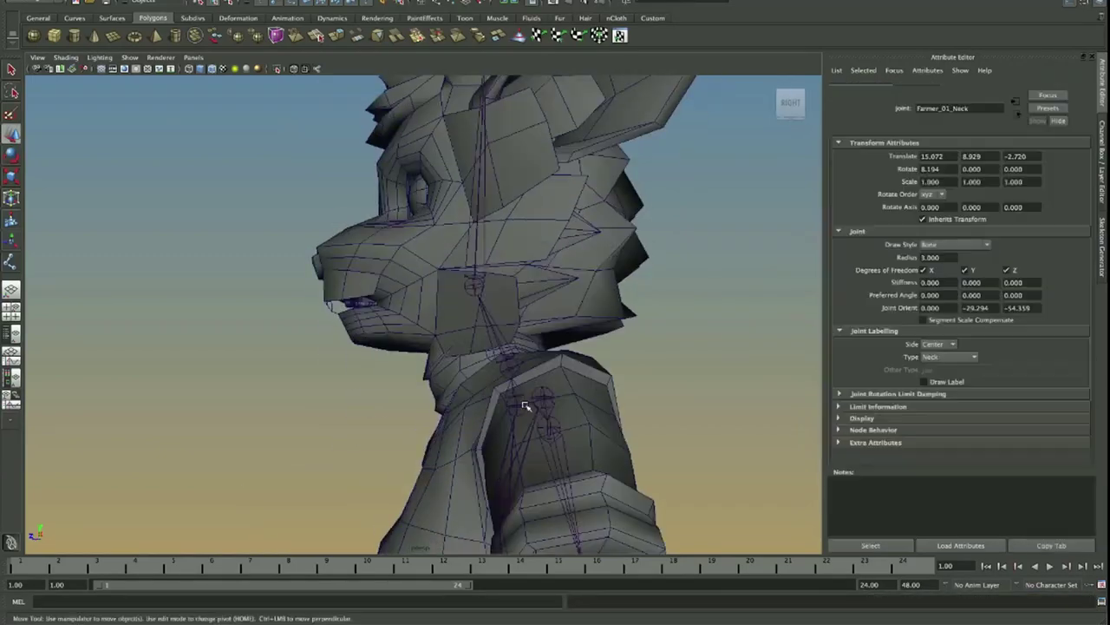
{"action": "middle_click_drag", "start_coordinate": [588, 411], "coordinate": [578, 204], "text": "alt"}
{"action": "left_click", "coordinate": [488, 307]}
{"action": "left_click_drag", "start_coordinate": [488, 307], "coordinate": [451, 299], "text": "alt"}
{"action": "left_click", "coordinate": [502, 307]}
{"action": "key", "text": "Home"}
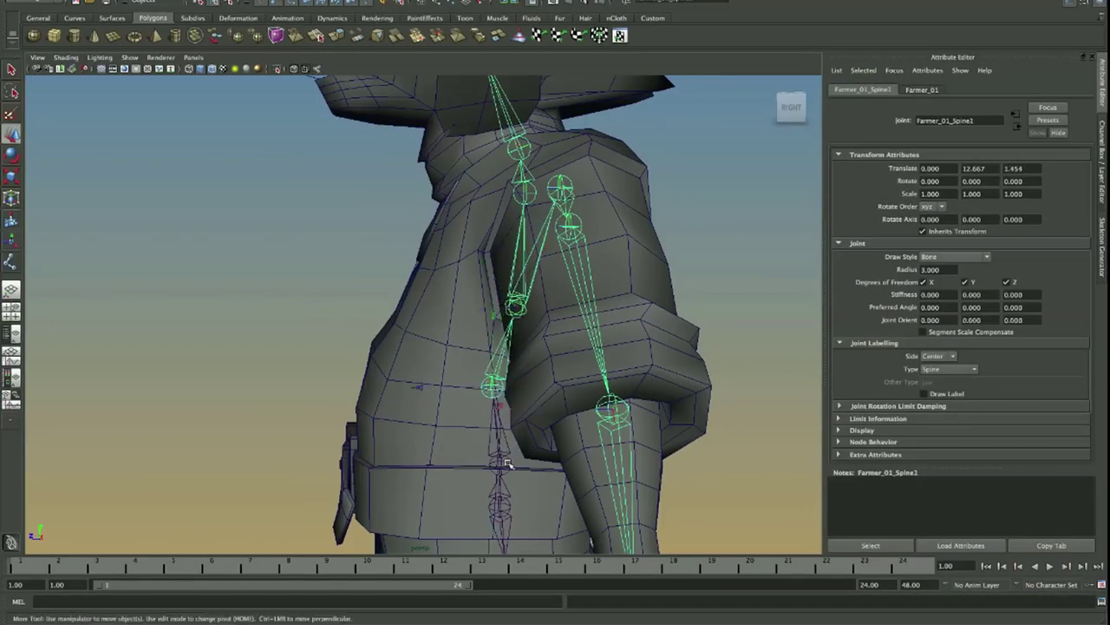
Step: From the side, nudge the left knee joint and move the left ankle joint back into the ankle below the trouser cuff
{"action": "left_click_drag", "start_coordinate": [508, 464], "coordinate": [486, 356], "text": "alt"}
{"action": "left_click", "coordinate": [490, 363]}
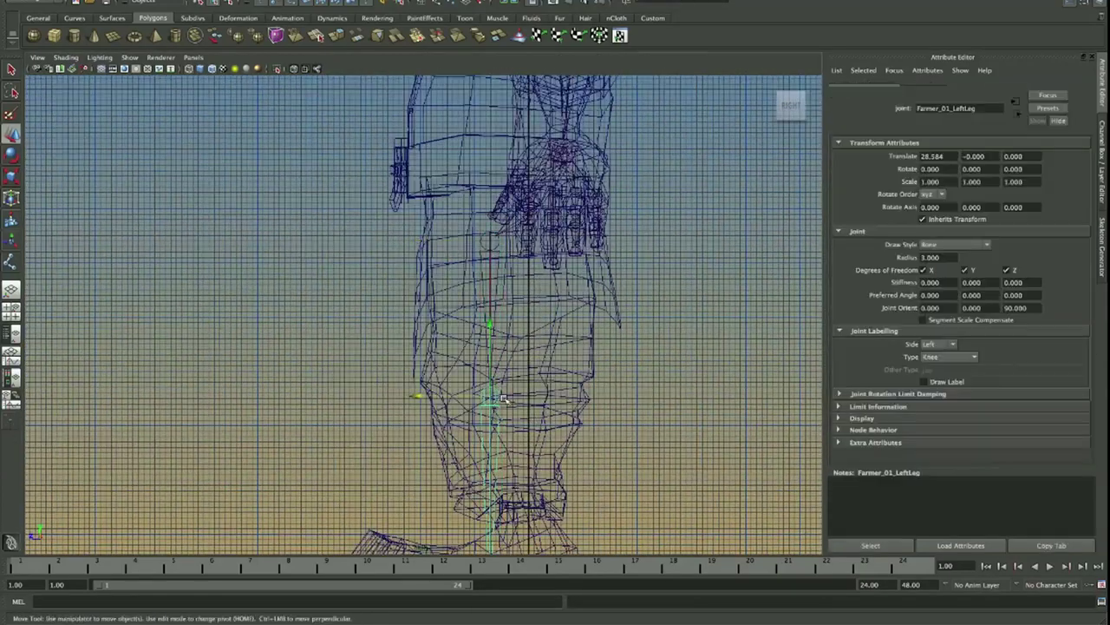
{"action": "left_click_drag", "start_coordinate": [486, 400], "coordinate": [485, 395]}
{"action": "middle_click_drag", "start_coordinate": [486, 521], "coordinate": [486, 370], "text": "alt"}
{"action": "left_click", "coordinate": [485, 464]}
{"action": "left_click_drag", "start_coordinate": [486, 463], "coordinate": [525, 408]}
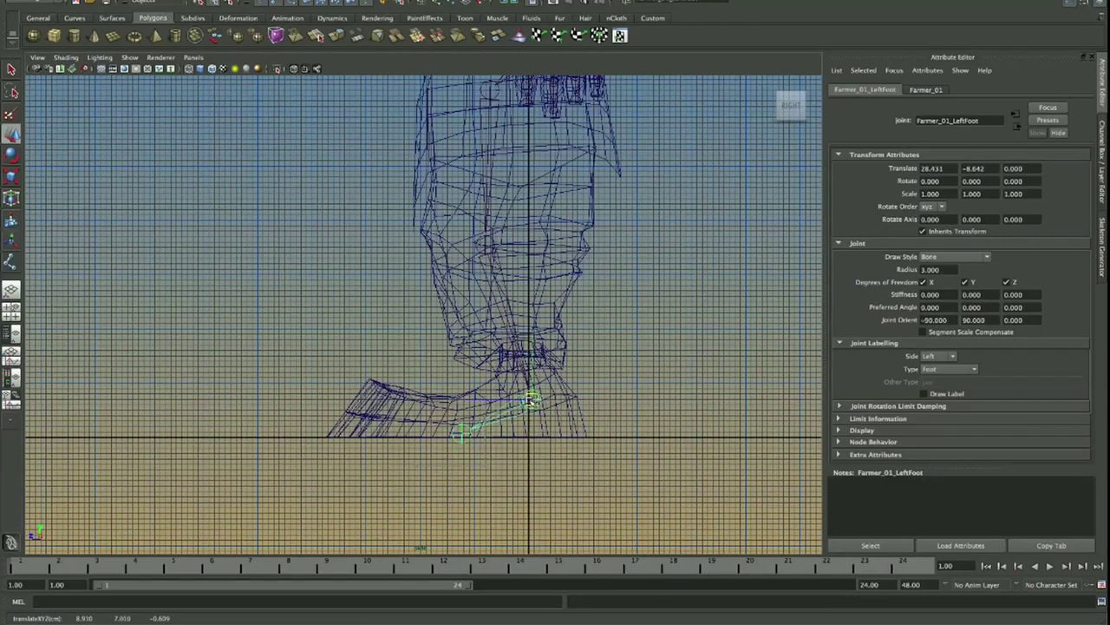
{"action": "left_click", "coordinate": [609, 324]}
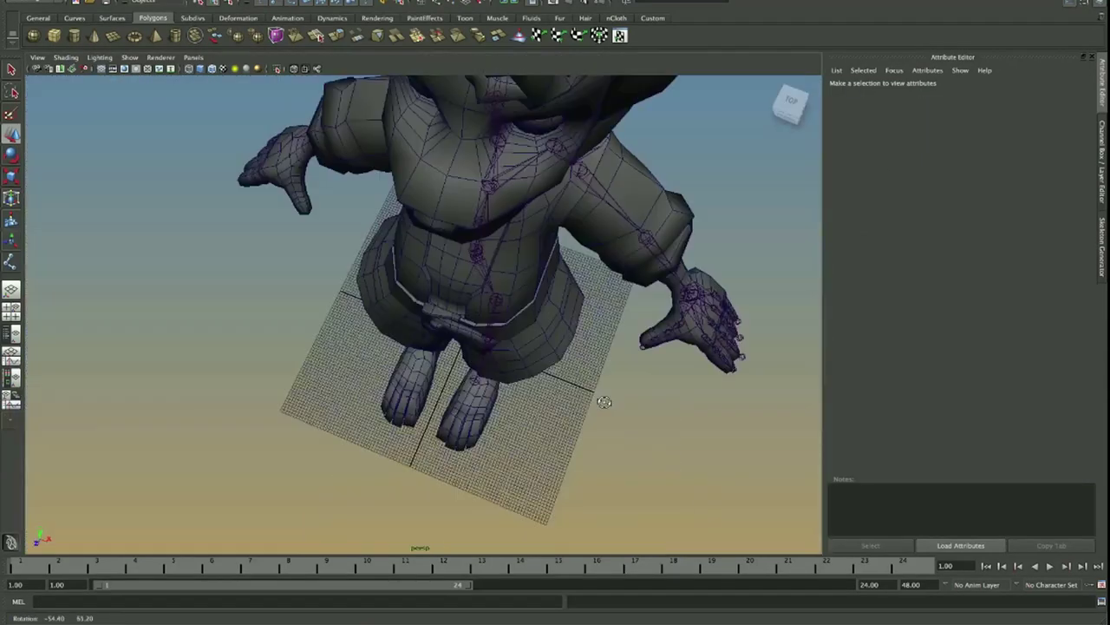
Step: Examine the left leg and foot joints against the mesh from above and at an angle
{"action": "left_click", "coordinate": [456, 182]}
{"action": "key", "text": "e"}
{"action": "right_click_drag", "start_coordinate": [503, 347], "coordinate": [546, 448], "text": "alt"}
{"action": "left_click", "coordinate": [471, 416]}
{"action": "left_click", "coordinate": [479, 316]}
{"action": "left_click_drag", "start_coordinate": [546, 347], "coordinate": [368, 397], "text": "alt"}
{"action": "key", "text": "w"}
{"action": "left_click", "coordinate": [490, 380]}
{"action": "left_click", "coordinate": [683, 397]}
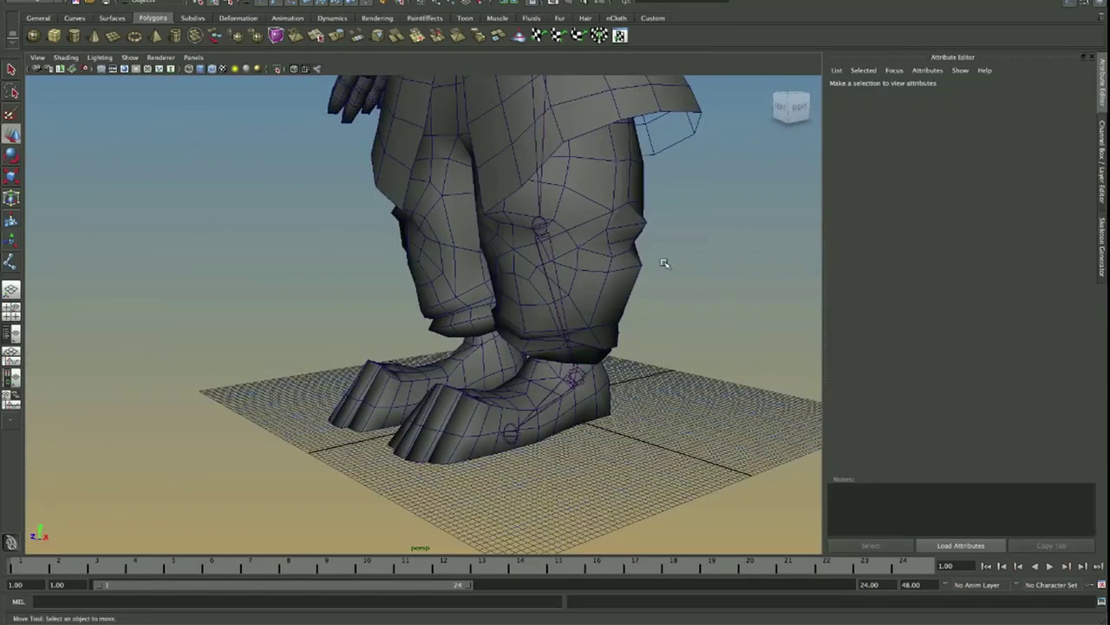
{"action": "left_click_drag", "start_coordinate": [664, 263], "coordinate": [436, 230], "text": "alt"}
Step: Review the chain from the hips upward in a front-facing view and select the left shoulder joint
{"action": "left_click", "coordinate": [486, 251]}
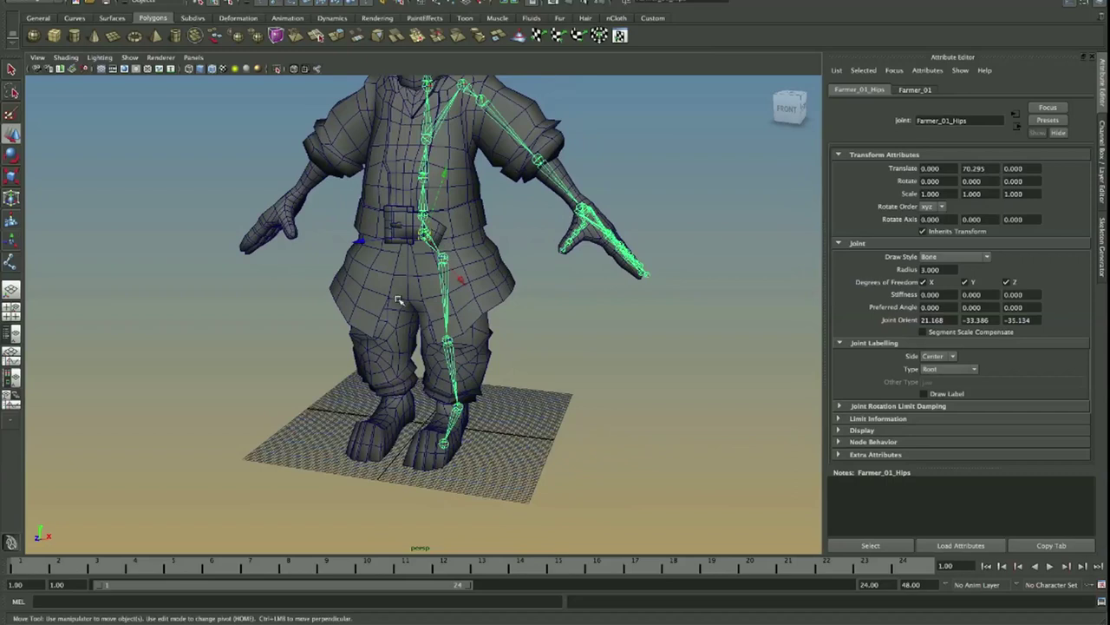
{"action": "left_click_drag", "start_coordinate": [399, 300], "coordinate": [426, 256], "text": "alt"}
{"action": "middle_click_drag", "start_coordinate": [427, 256], "coordinate": [434, 477], "text": "alt"}
{"action": "right_click_drag", "start_coordinate": [434, 477], "coordinate": [650, 449], "text": "alt"}
{"action": "left_click", "coordinate": [426, 350]}
{"action": "left_click", "coordinate": [489, 248]}
{"action": "left_click", "coordinate": [482, 261]}
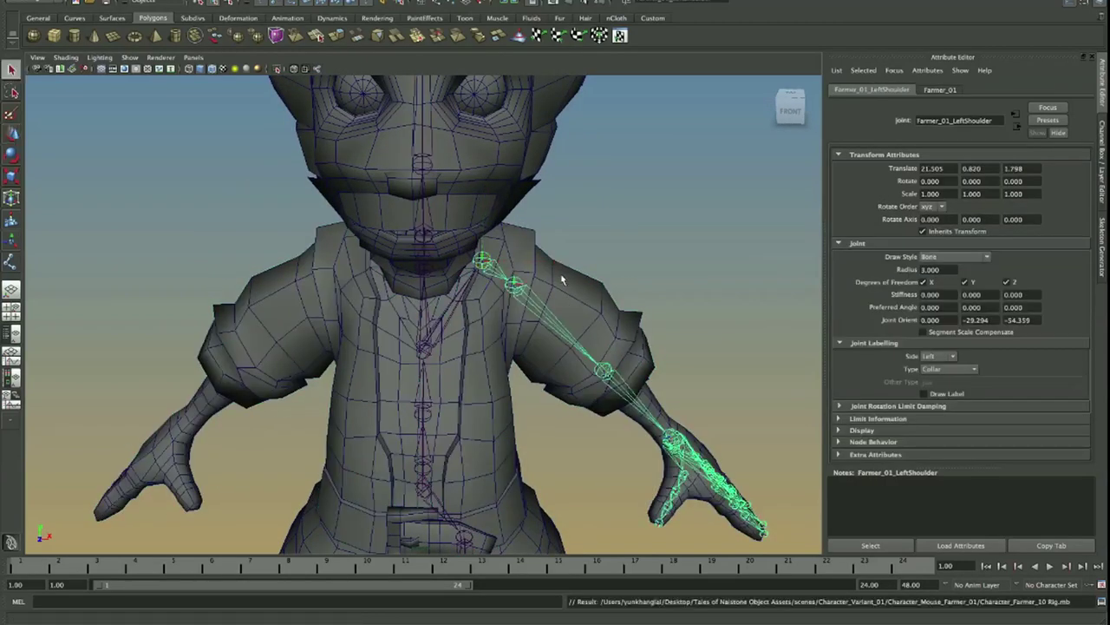
Step: Inspect the wrist, thumb and finger joints of the left hand for their fit to the mesh
{"action": "left_click_drag", "start_coordinate": [565, 318], "coordinate": [490, 362], "text": "alt"}
{"action": "left_click_drag", "start_coordinate": [452, 306], "coordinate": [440, 296], "text": "alt"}
{"action": "left_click_drag", "start_coordinate": [482, 371], "coordinate": [463, 333], "text": "alt"}
{"action": "mouse_move", "coordinate": [463, 333]}
{"action": "middle_mouse_down", "text": "alt"}
{"action": "mouse_move", "coordinate": [481, 231]}
{"action": "mouse_move", "coordinate": [454, 233]}
{"action": "middle_mouse_up", "text": "alt"}
{"action": "mouse_move", "coordinate": [458, 227]}
{"action": "right_mouse_down", "text": "alt"}
{"action": "mouse_move", "coordinate": [506, 216]}
{"action": "mouse_move", "coordinate": [615, 251]}
{"action": "right_mouse_up", "text": "alt"}
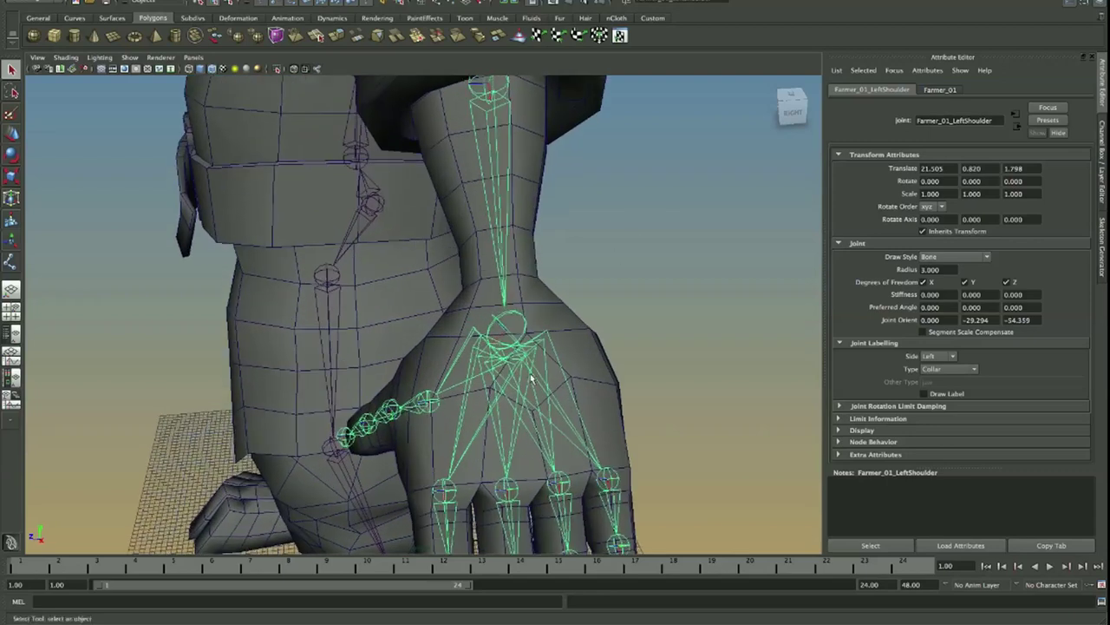
{"action": "left_click_drag", "start_coordinate": [530, 375], "coordinate": [574, 445], "text": "alt"}
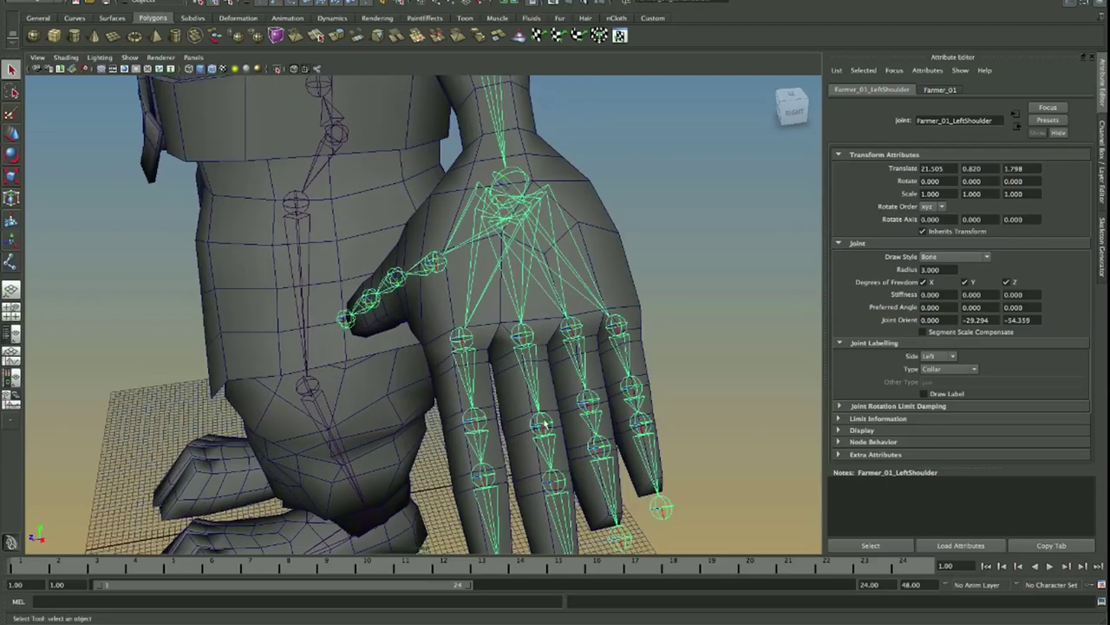
{"action": "left_click", "coordinate": [543, 427]}
{"action": "left_click", "coordinate": [594, 409]}
{"action": "left_click", "coordinate": [578, 338]}
{"action": "middle_click_drag", "start_coordinate": [511, 258], "coordinate": [568, 390], "text": "alt"}
{"action": "left_click", "coordinate": [548, 397]}
{"action": "left_click_drag", "start_coordinate": [519, 403], "coordinate": [496, 390], "text": "alt"}
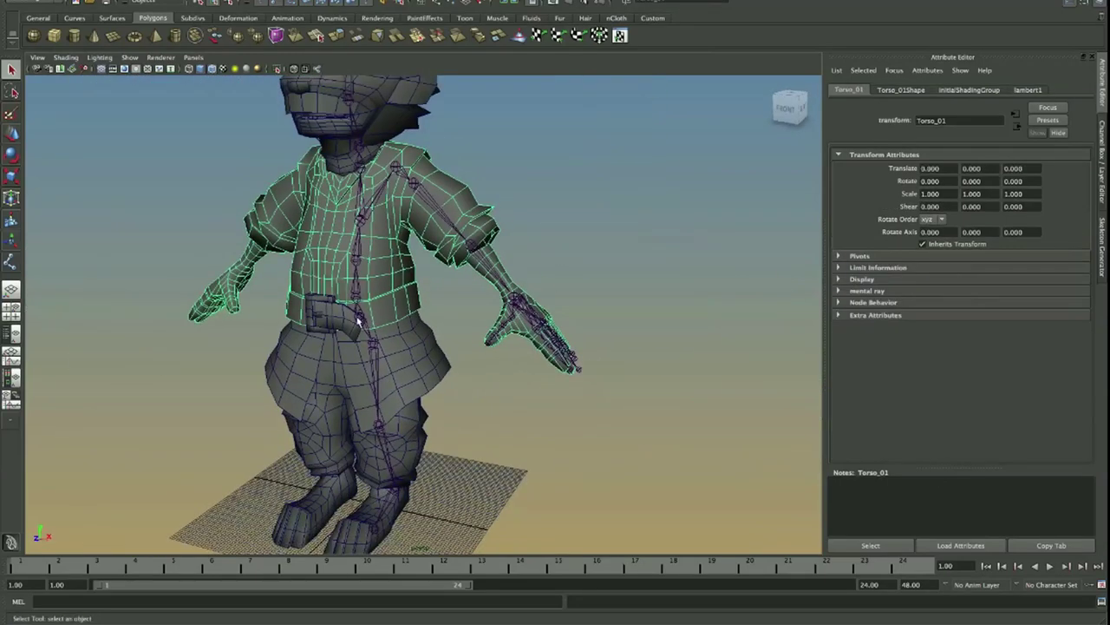
Step: Select the hips joint together with its entire joint hierarchy
{"action": "left_click", "coordinate": [359, 320]}
{"action": "left_click_drag", "start_coordinate": [358, 320], "coordinate": [404, 320], "text": "alt"}
{"action": "middle_click_drag", "start_coordinate": [371, 317], "coordinate": [448, 362], "text": "alt"}
{"action": "right_click_drag", "start_coordinate": [447, 364], "coordinate": [473, 322], "text": "alt"}
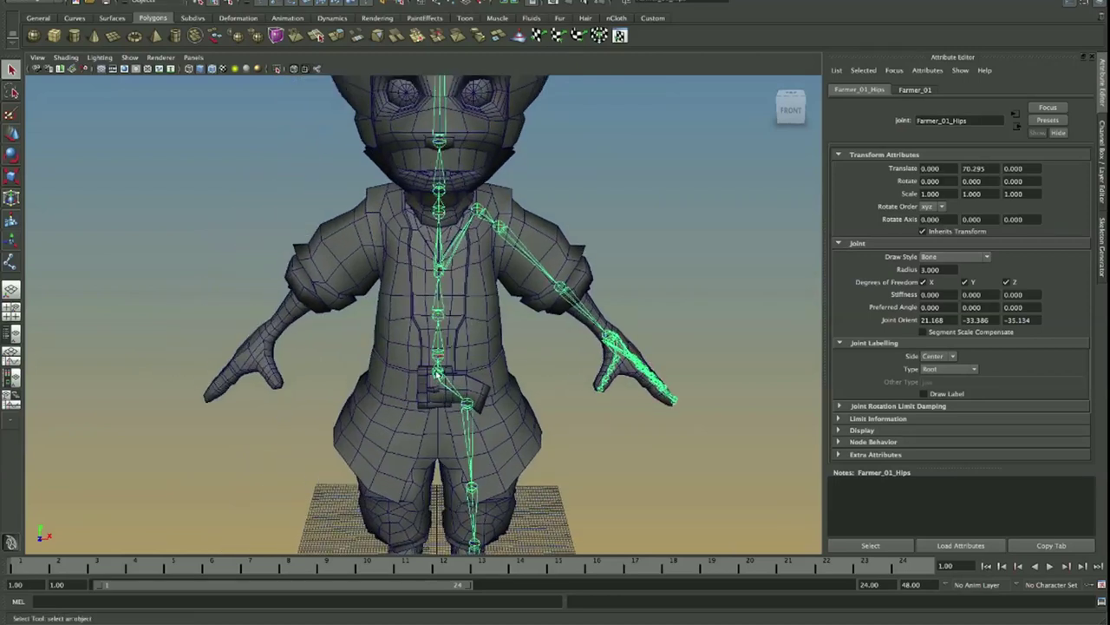
{"action": "right_click_drag", "start_coordinate": [439, 375], "coordinate": [423, 444]}
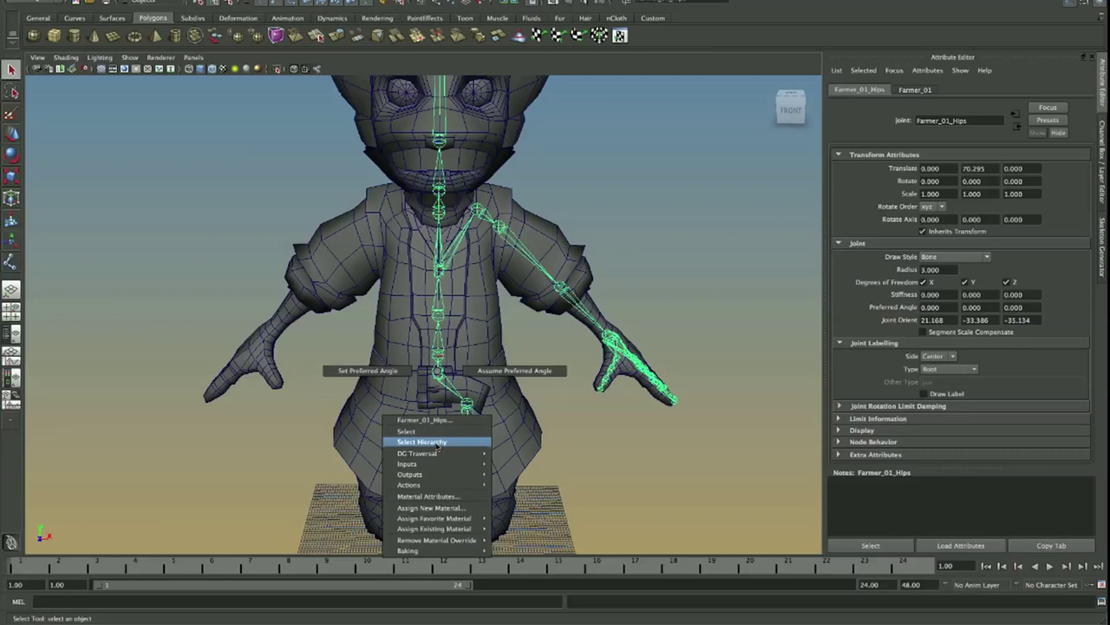
{"action": "right_click_drag", "start_coordinate": [439, 446], "coordinate": [439, 446]}
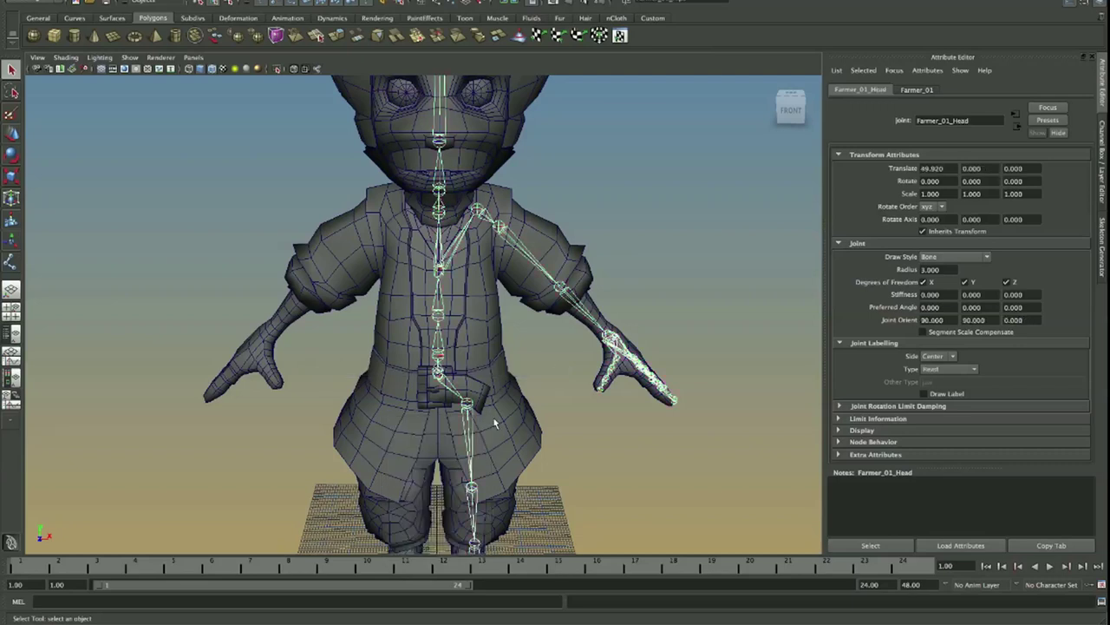
Step: Display the local rotation axes on all selected joints and clear the selection
{"action": "key", "text": "space"}
{"action": "left_click", "coordinate": [588, 163]}
{"action": "mouse_move", "coordinate": [554, 162]}
{"action": "left_click_drag", "start_coordinate": [596, 254], "coordinate": [594, 265]}
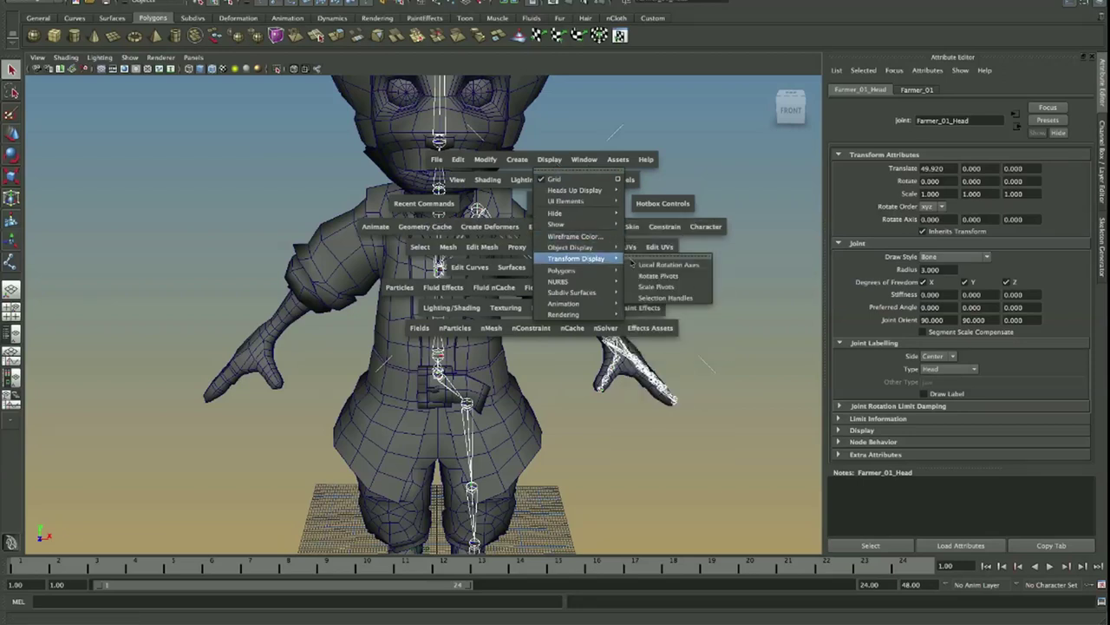
{"action": "left_click_drag", "start_coordinate": [663, 259], "coordinate": [662, 271]}
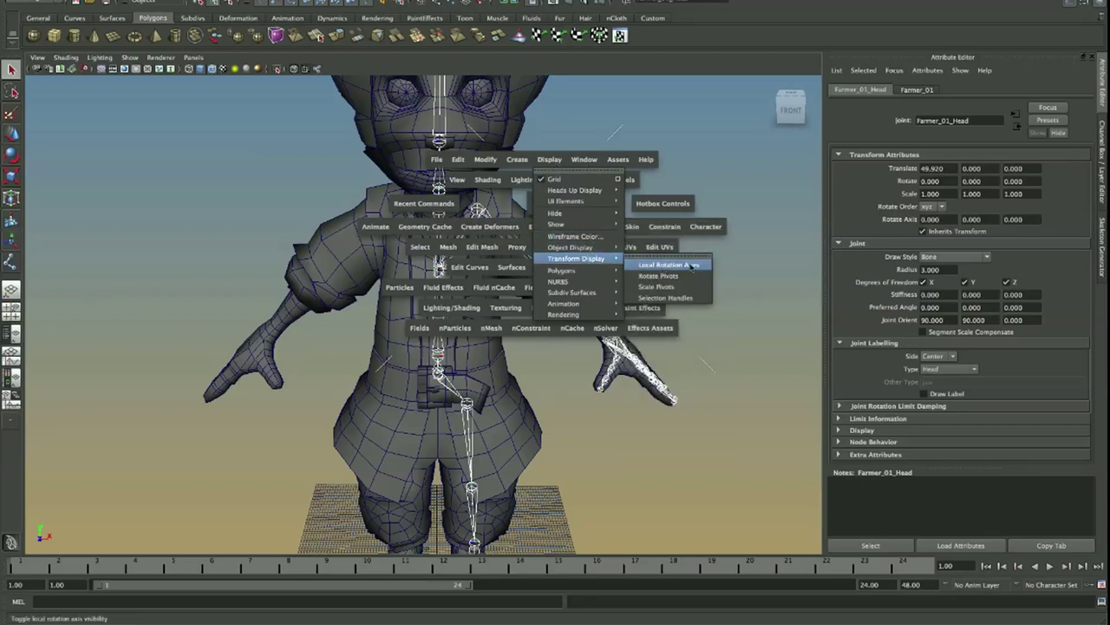
{"action": "left_click", "coordinate": [691, 267]}
{"action": "left_click", "coordinate": [712, 293]}
Step: Examine the local rotation axes of the left hip and knee joints
{"action": "left_click_drag", "start_coordinate": [723, 290], "coordinate": [476, 222], "text": "alt"}
{"action": "middle_click_drag", "start_coordinate": [469, 449], "coordinate": [481, 350], "text": "alt"}
{"action": "right_click_drag", "start_coordinate": [481, 350], "coordinate": [595, 334], "text": "alt"}
{"action": "left_click", "coordinate": [478, 244]}
{"action": "left_click_drag", "start_coordinate": [513, 255], "coordinate": [503, 280], "text": "alt"}
{"action": "key", "text": "e"}
{"action": "key", "text": "w"}
{"action": "left_click", "coordinate": [469, 402]}
{"action": "key", "text": "e"}
{"action": "left_click_drag", "start_coordinate": [494, 400], "coordinate": [451, 278], "text": "alt"}
{"action": "key", "text": "w"}
Step: Test-rotate the left hip, knee and ankle joints together about their local Z axes, and undo the rotation
{"action": "left_click", "coordinate": [440, 482]}
{"action": "key", "text": "e"}
{"action": "left_click_drag", "start_coordinate": [538, 341], "coordinate": [456, 369], "text": "alt"}
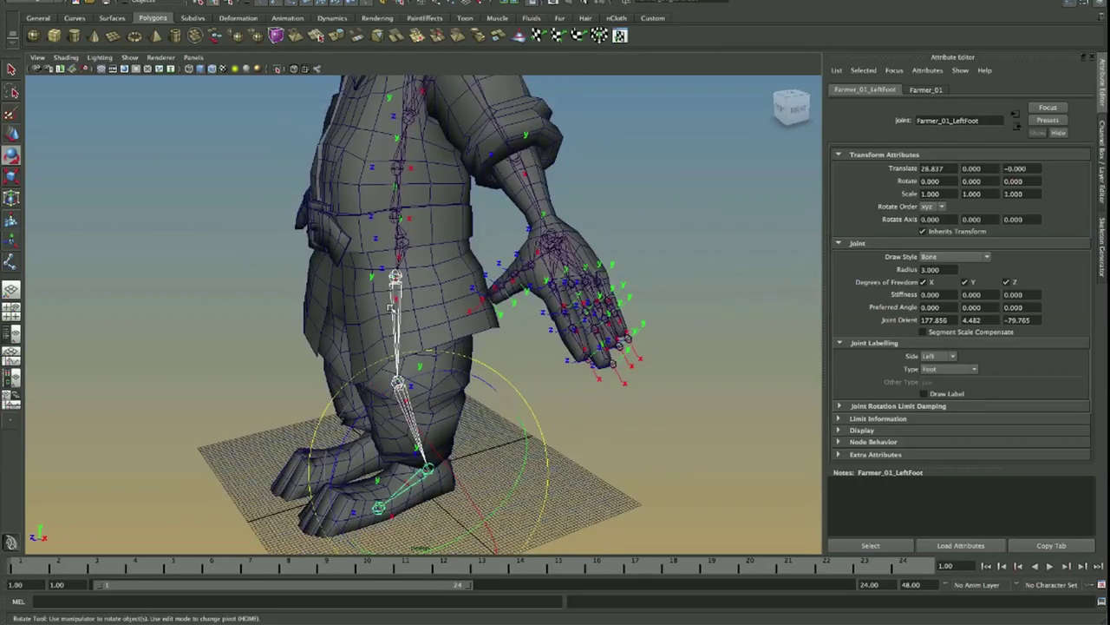
{"action": "left_click_drag", "start_coordinate": [464, 373], "coordinate": [524, 362]}
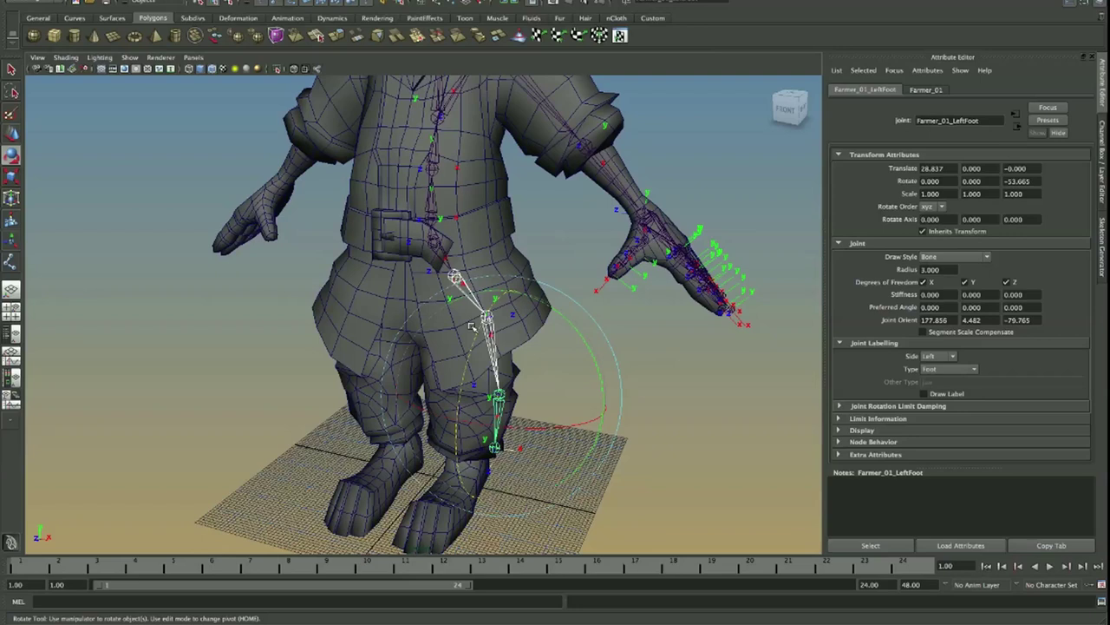
{"action": "key", "text": "ctrl+z"}
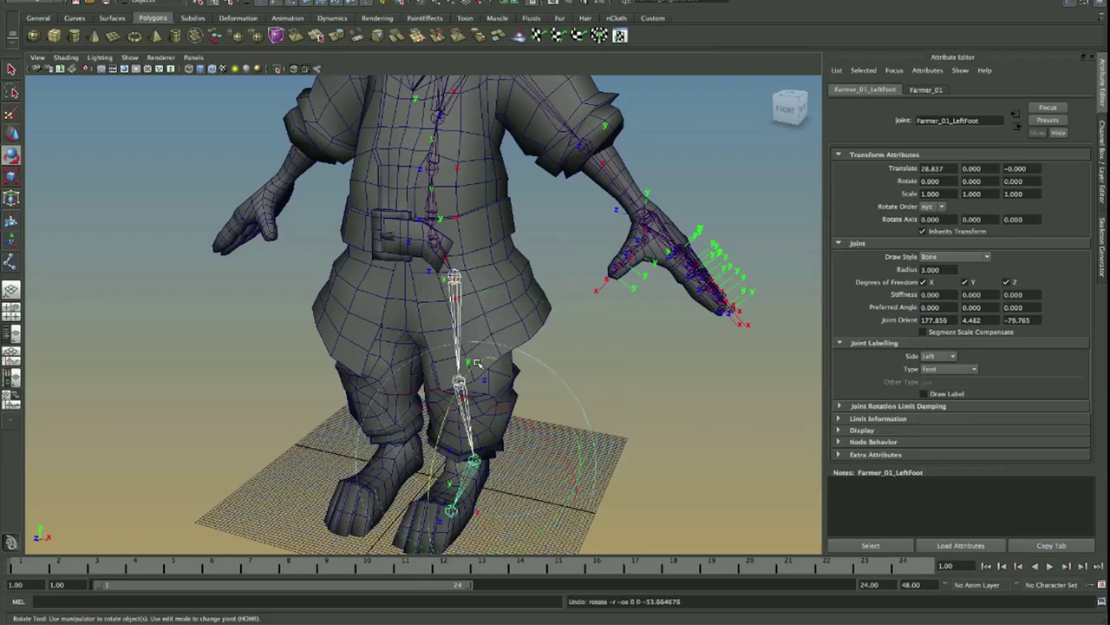
Step: Compare the rotation axes of the left upper leg joint and the left knee joint
{"action": "left_click", "coordinate": [454, 278]}
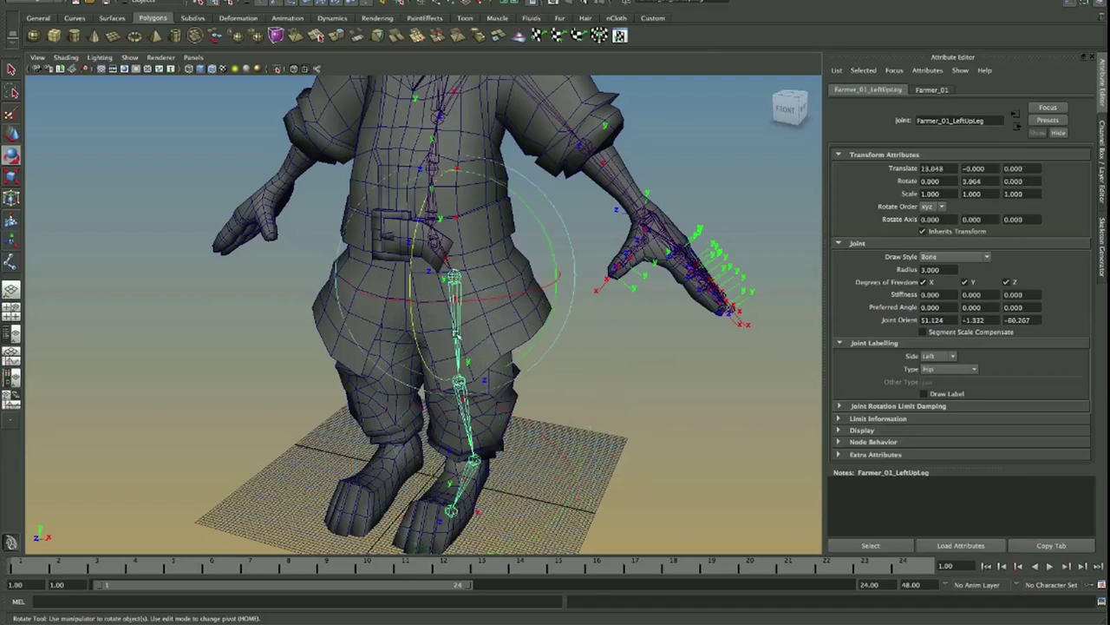
{"action": "left_click", "coordinate": [565, 397]}
{"action": "left_click", "coordinate": [463, 379]}
{"action": "left_click_drag", "start_coordinate": [491, 374], "coordinate": [476, 379], "text": "alt"}
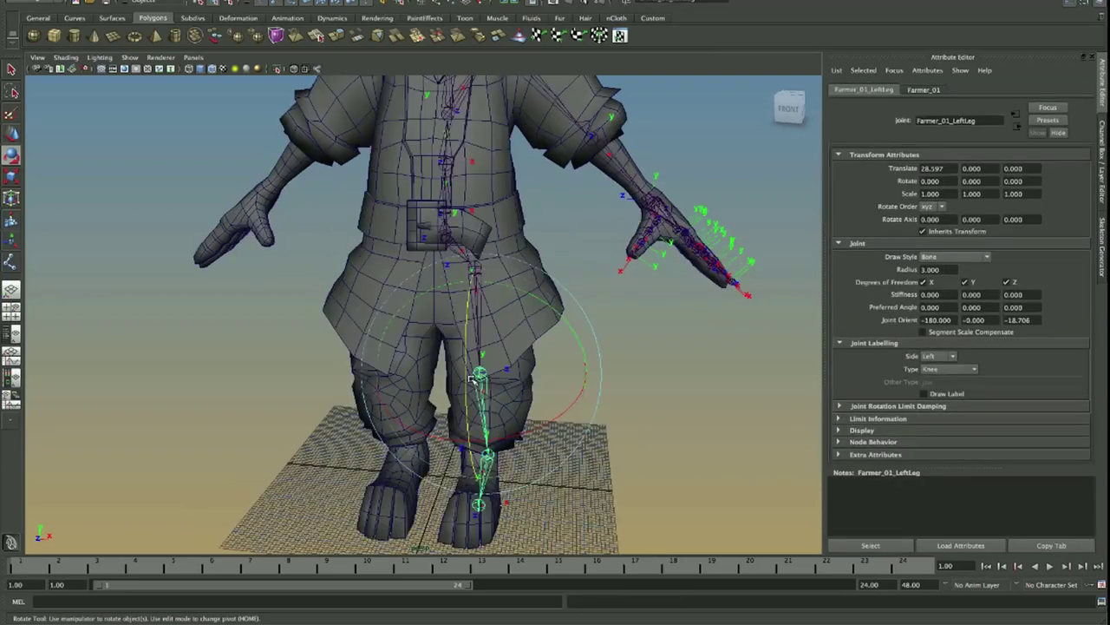
{"action": "left_click", "coordinate": [518, 232]}
{"action": "left_click", "coordinate": [476, 271]}
{"action": "middle_click_drag", "start_coordinate": [486, 280], "coordinate": [474, 361], "text": "alt"}
{"action": "right_click_drag", "start_coordinate": [474, 360], "coordinate": [582, 361], "text": "alt"}
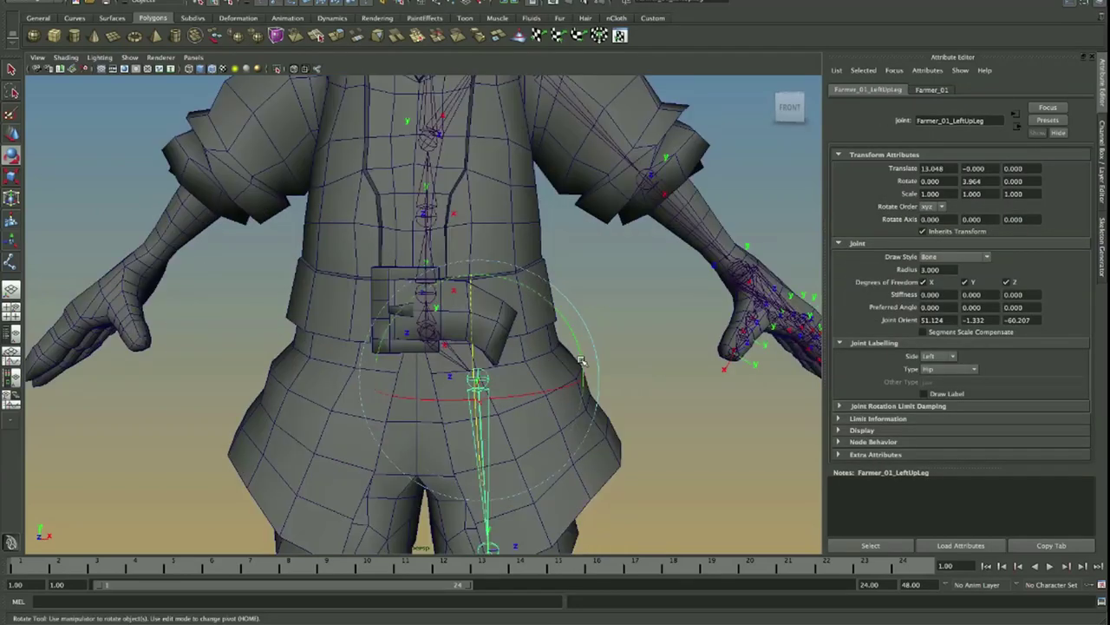
Step: Try rotating the left leg joints to test how they bend, and undo each rotation
{"action": "left_click_drag", "start_coordinate": [537, 372], "coordinate": [489, 282], "text": "alt"}
{"action": "key", "text": "ctrl+z"}
{"action": "left_click_drag", "start_coordinate": [576, 225], "coordinate": [556, 244], "text": "alt"}
{"action": "left_click_drag", "start_coordinate": [528, 191], "coordinate": [524, 324]}
{"action": "key", "text": "ctrl+z"}
{"action": "left_click", "coordinate": [470, 345]}
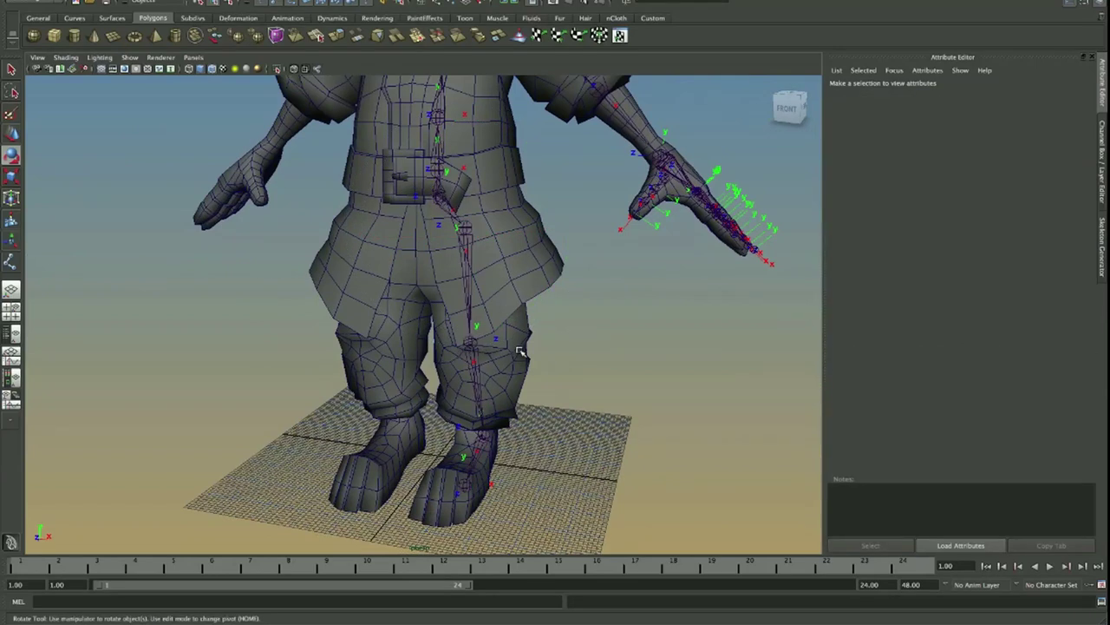
{"action": "left_click_drag", "start_coordinate": [525, 388], "coordinate": [619, 321]}
{"action": "key", "text": "ctrl+z"}
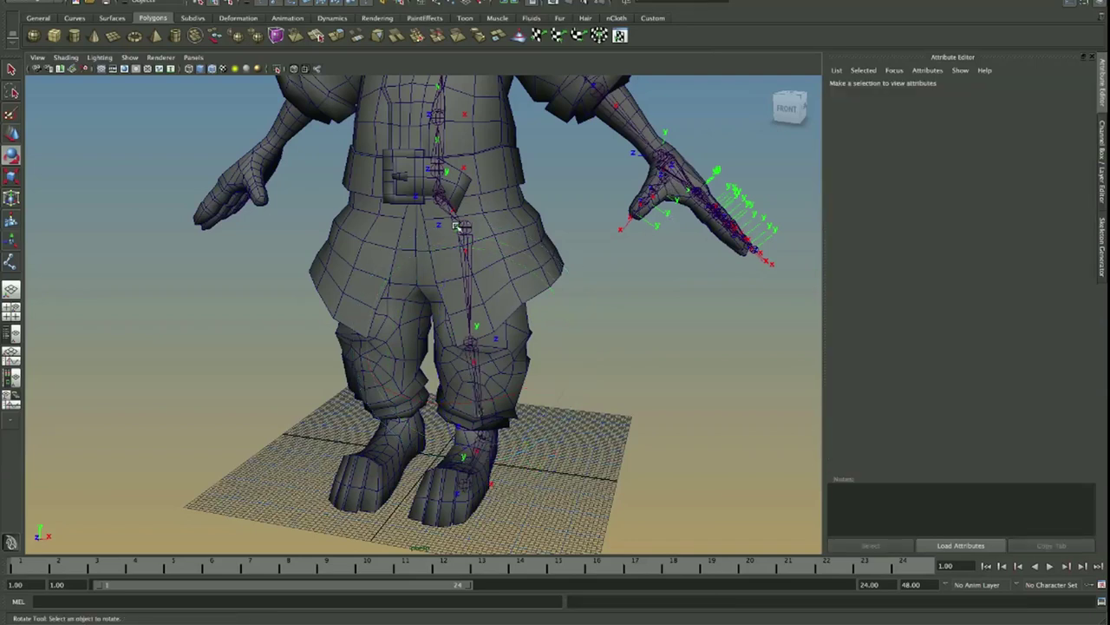
Step: Select the left upper leg joint with its chain and save the scene
{"action": "left_click", "coordinate": [475, 229]}
{"action": "left_click_drag", "start_coordinate": [468, 286], "coordinate": [497, 285]}
{"action": "right_click_drag", "start_coordinate": [466, 307], "coordinate": [538, 278], "text": "alt"}
{"action": "middle_click_drag", "start_coordinate": [551, 269], "coordinate": [512, 308], "text": "alt"}
{"action": "key", "text": "q"}
{"action": "key", "text": "ctrl+s"}
Step: Open the Orient Joint options for the left upper leg joint and place the dialog clear of the legs
{"action": "key", "text": "space"}
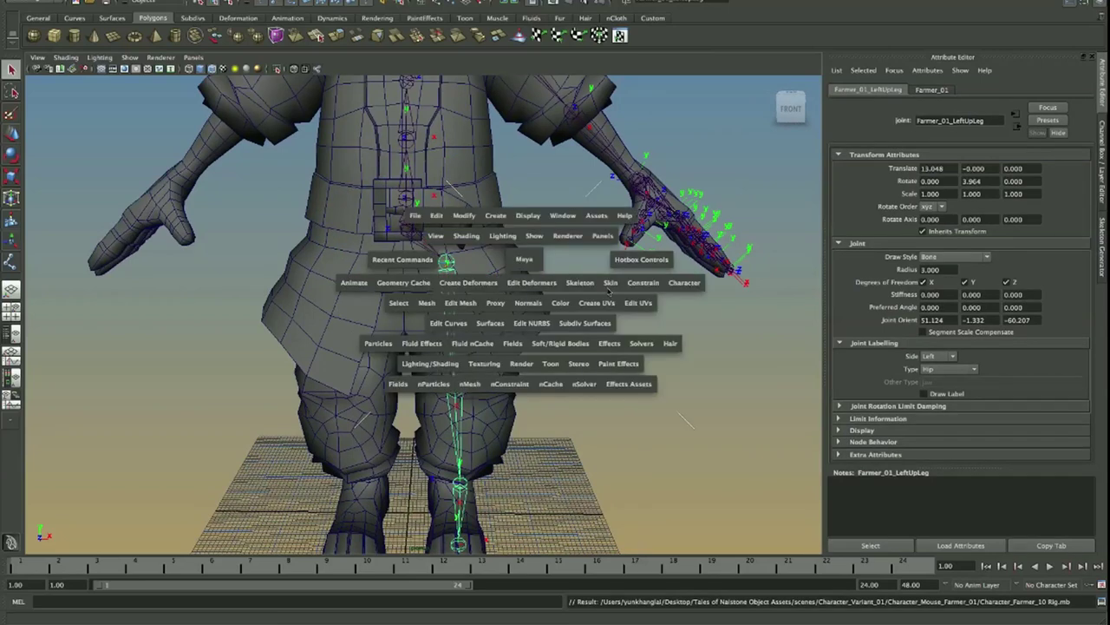
{"action": "left_click_drag", "start_coordinate": [606, 294], "coordinate": [651, 405]}
{"action": "left_click", "coordinate": [670, 403]}
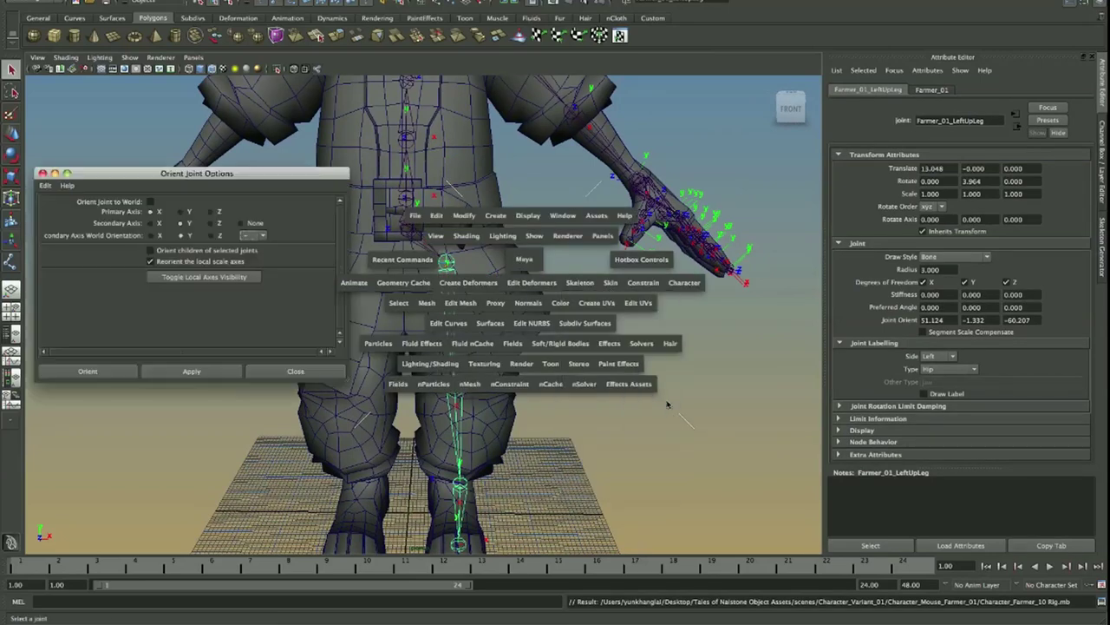
{"action": "left_click_drag", "start_coordinate": [199, 165], "coordinate": [165, 146]}
{"action": "left_click_drag", "start_coordinate": [425, 213], "coordinate": [367, 219], "text": "alt"}
{"action": "middle_click_drag", "start_coordinate": [366, 219], "coordinate": [479, 217], "text": "alt"}
{"action": "right_click_drag", "start_coordinate": [479, 217], "coordinate": [499, 213], "text": "alt"}
{"action": "left_click_drag", "start_coordinate": [196, 154], "coordinate": [225, 141]}
Step: Reset the Orient Joint options and leave child joints out, with X primary, Y secondary and +Y world orientation
{"action": "left_click", "coordinate": [40, 153]}
{"action": "left_click", "coordinate": [61, 179]}
{"action": "mouse_move", "coordinate": [535, 265]}
{"action": "left_mouse_down", "text": "alt"}
{"action": "mouse_move", "coordinate": [591, 256]}
{"action": "mouse_move", "coordinate": [550, 263]}
{"action": "left_mouse_up", "text": "alt"}
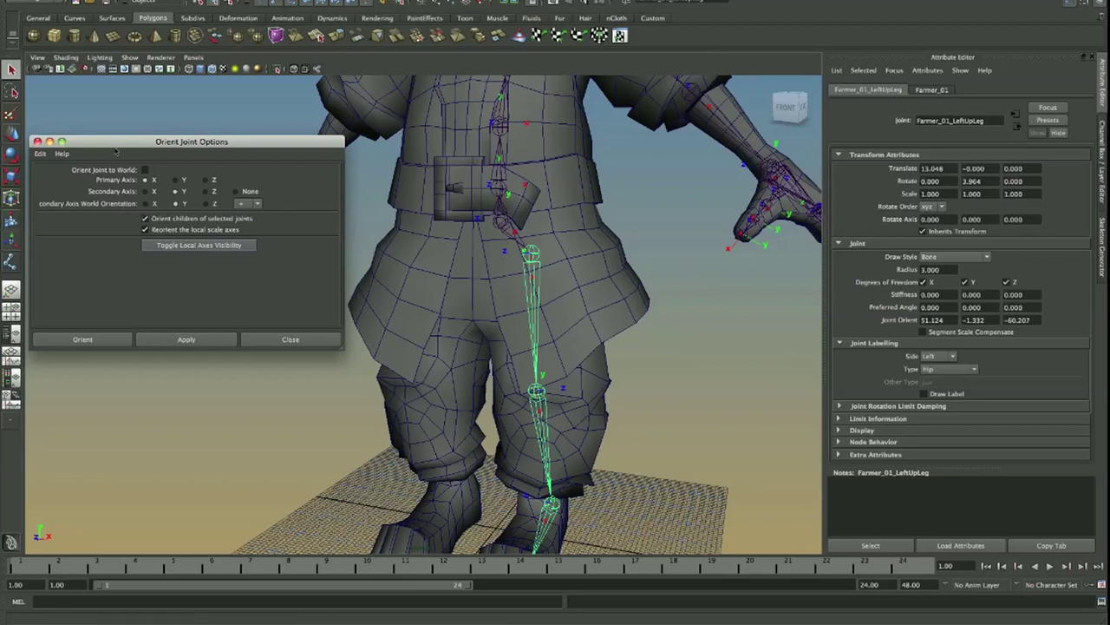
{"action": "left_click", "coordinate": [49, 153]}
{"action": "left_click", "coordinate": [50, 179]}
{"action": "left_click_drag", "start_coordinate": [168, 141], "coordinate": [167, 80]}
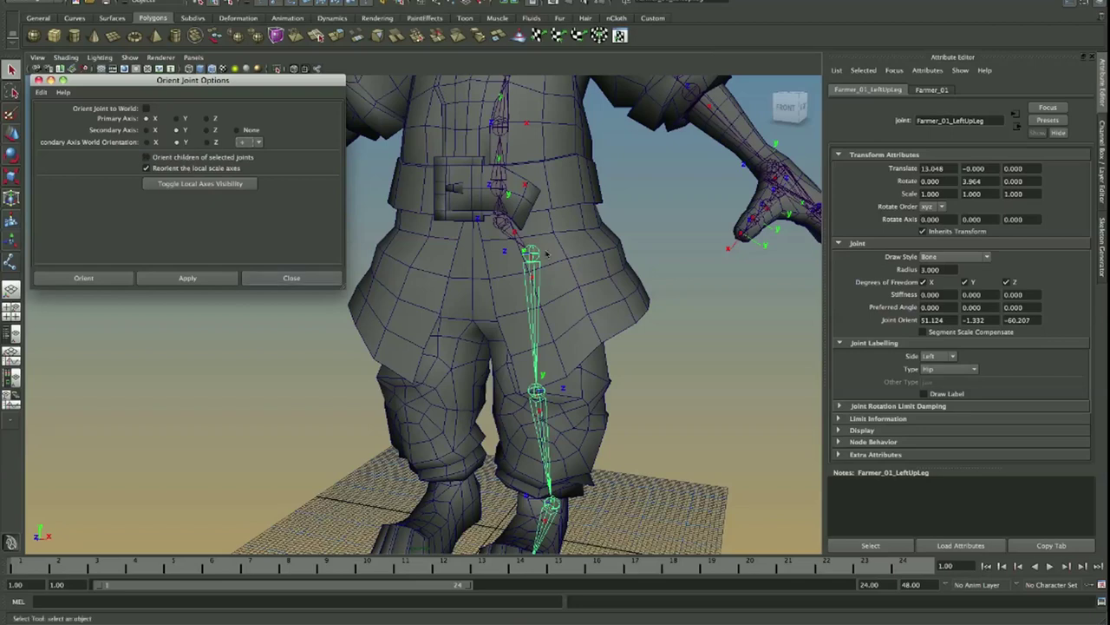
Step: Check the rotation handles of the left knee and left hip joints against their displayed axes
{"action": "left_click_drag", "start_coordinate": [537, 251], "coordinate": [540, 352], "text": "alt"}
{"action": "key", "text": "e"}
{"action": "left_click", "coordinate": [523, 339]}
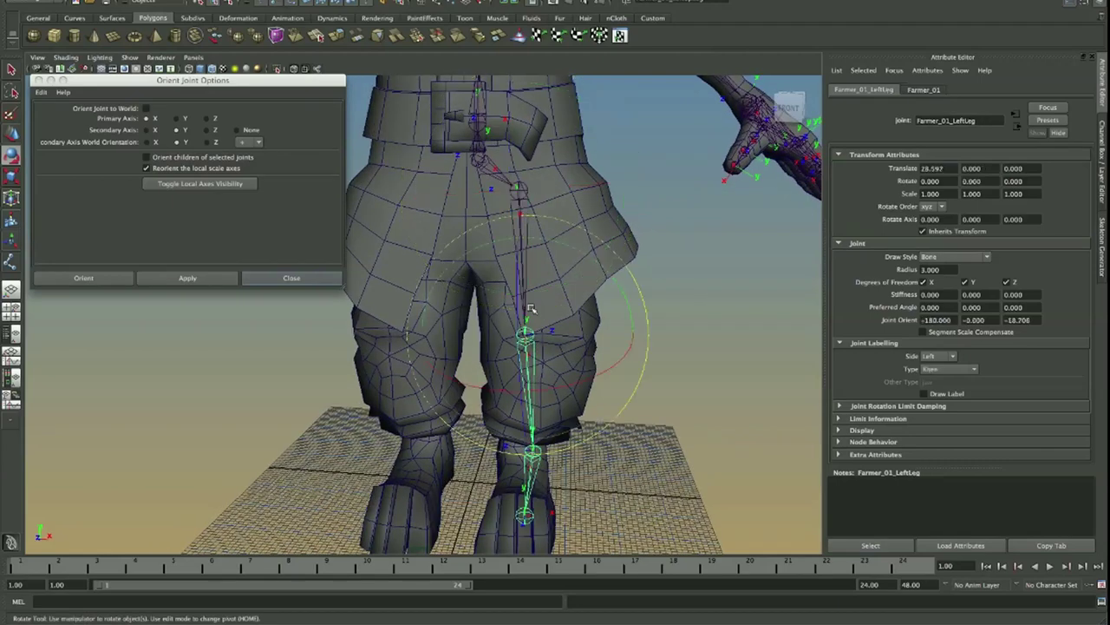
{"action": "left_click", "coordinate": [519, 191]}
{"action": "left_click_drag", "start_coordinate": [519, 191], "coordinate": [581, 408], "text": "alt"}
Step: Try rotating the left knee joint about 37.6 degrees around its local Z axis, and undo it
{"action": "left_click", "coordinate": [417, 203]}
{"action": "key", "text": "w"}
{"action": "left_click", "coordinate": [514, 238]}
{"action": "key", "text": "e"}
{"action": "left_click", "coordinate": [559, 356]}
{"action": "key", "text": "ctrl+z"}
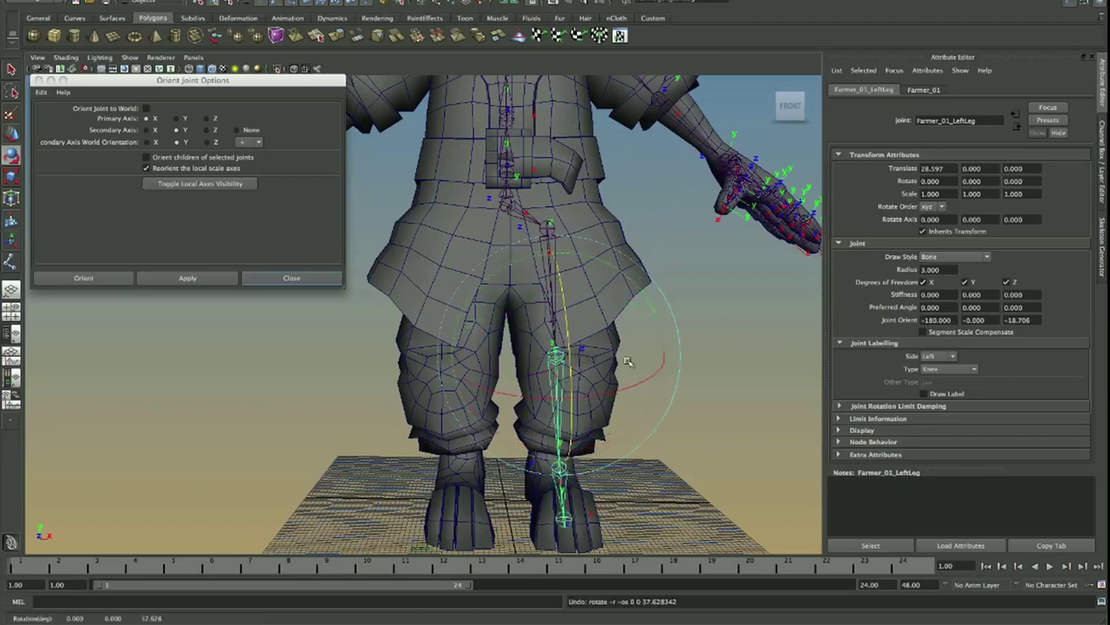
Step: Try orienting the left leg joints with a negative secondary axis world orientation, and switch that option back to positive
{"action": "left_click", "coordinate": [253, 144]}
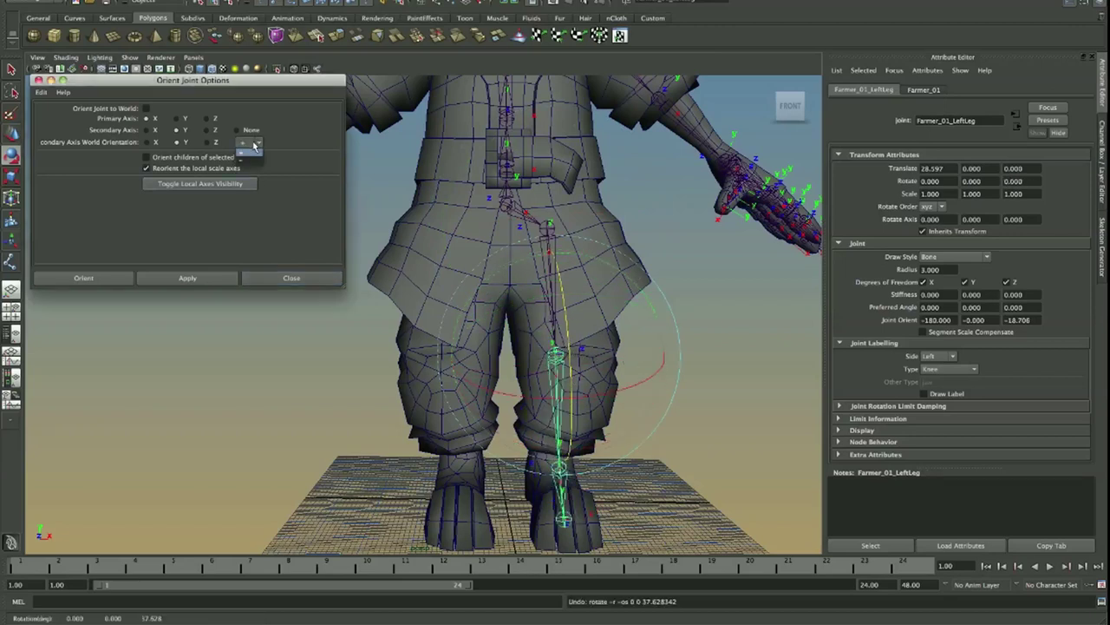
{"action": "left_click", "coordinate": [186, 278]}
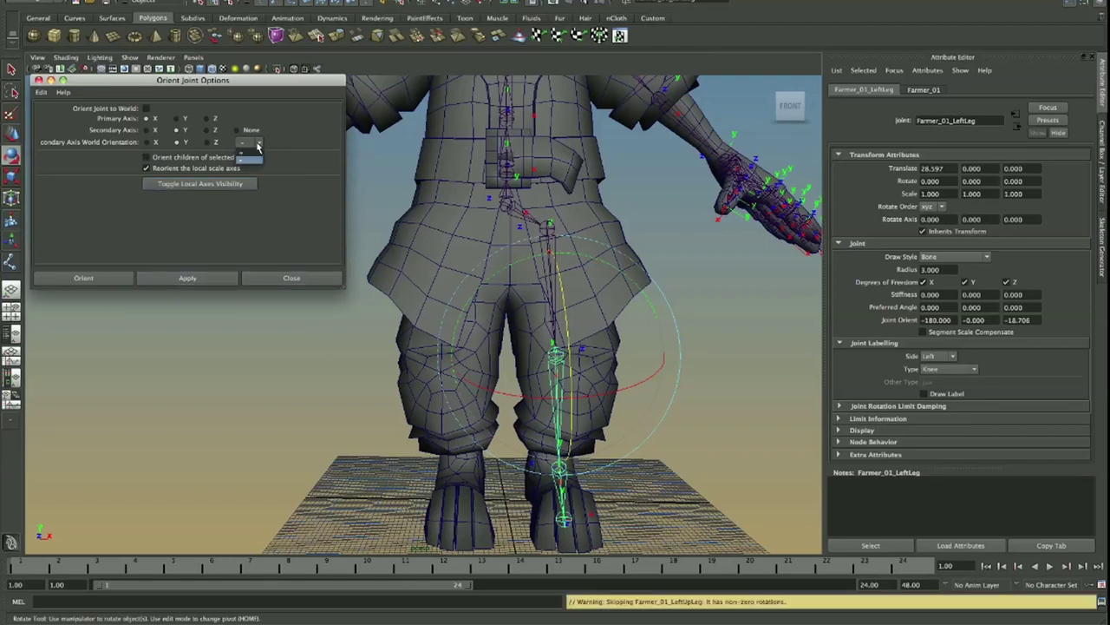
{"action": "middle_click_drag", "start_coordinate": [576, 308], "coordinate": [533, 272], "text": "alt"}
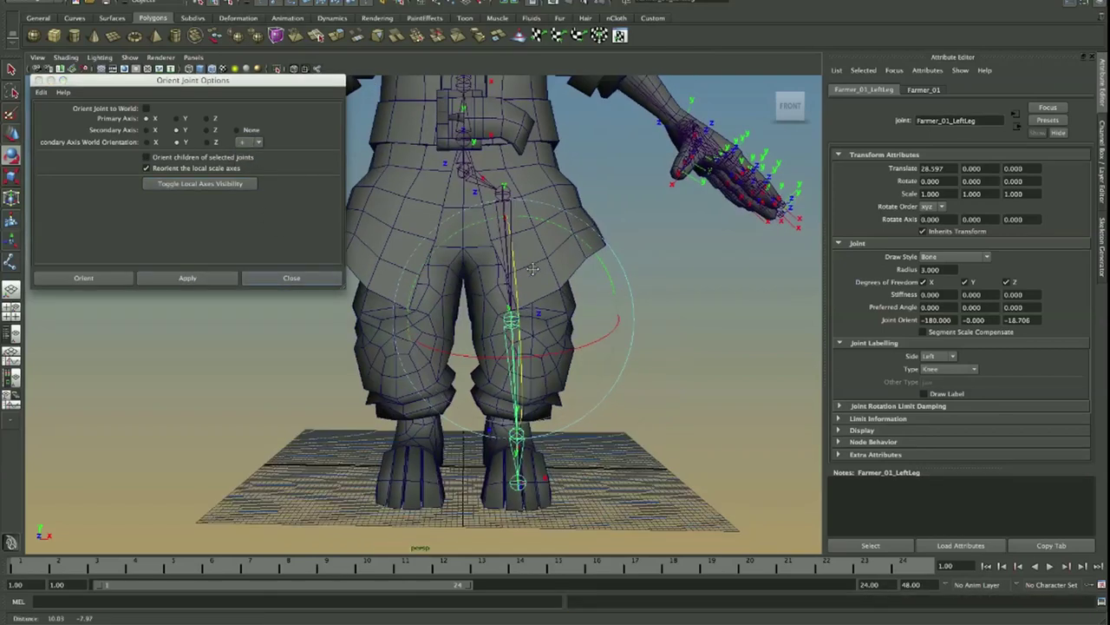
{"action": "right_click_drag", "start_coordinate": [532, 273], "coordinate": [526, 316], "text": "alt"}
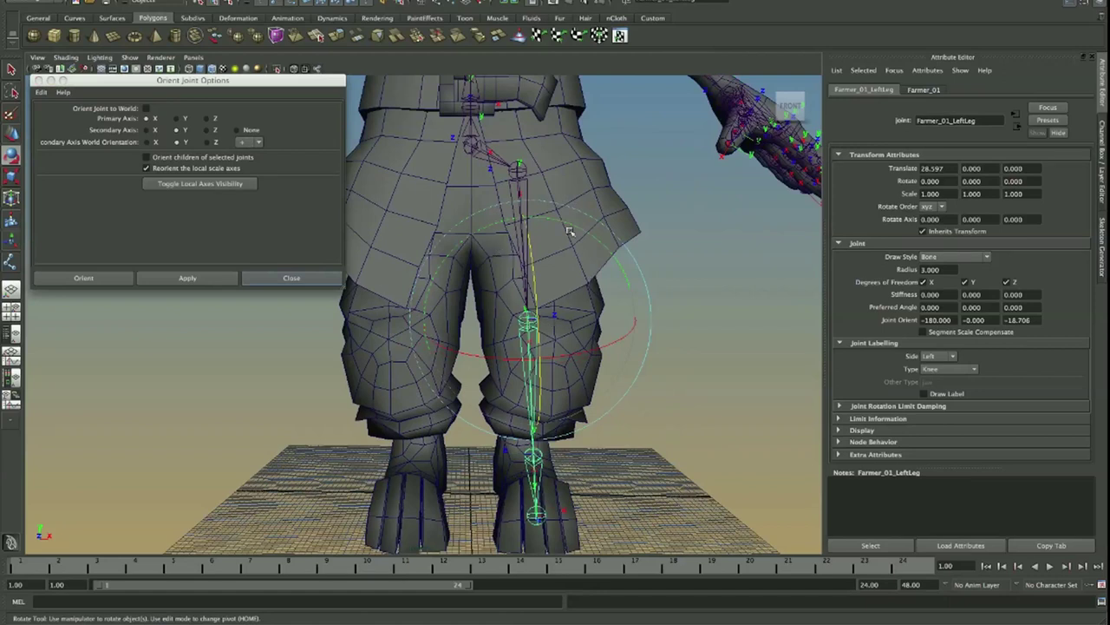
{"action": "left_click", "coordinate": [469, 146]}
{"action": "key", "text": "w"}
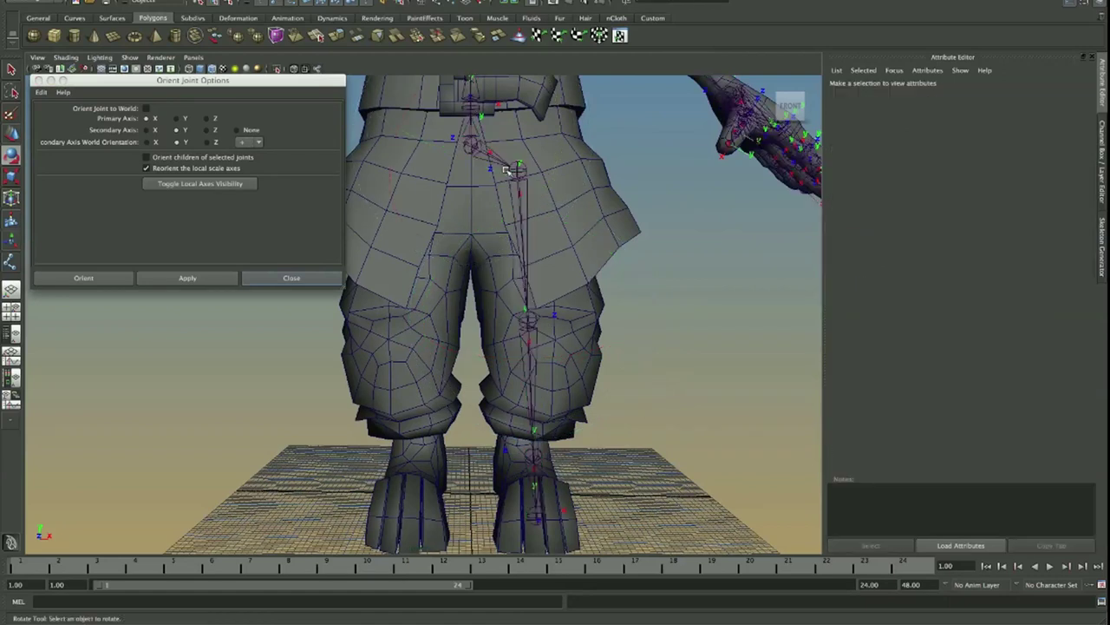
Step: Freeze translate, rotate, scale and joint orient on the whole left leg joint hierarchy
{"action": "left_click", "coordinate": [518, 170]}
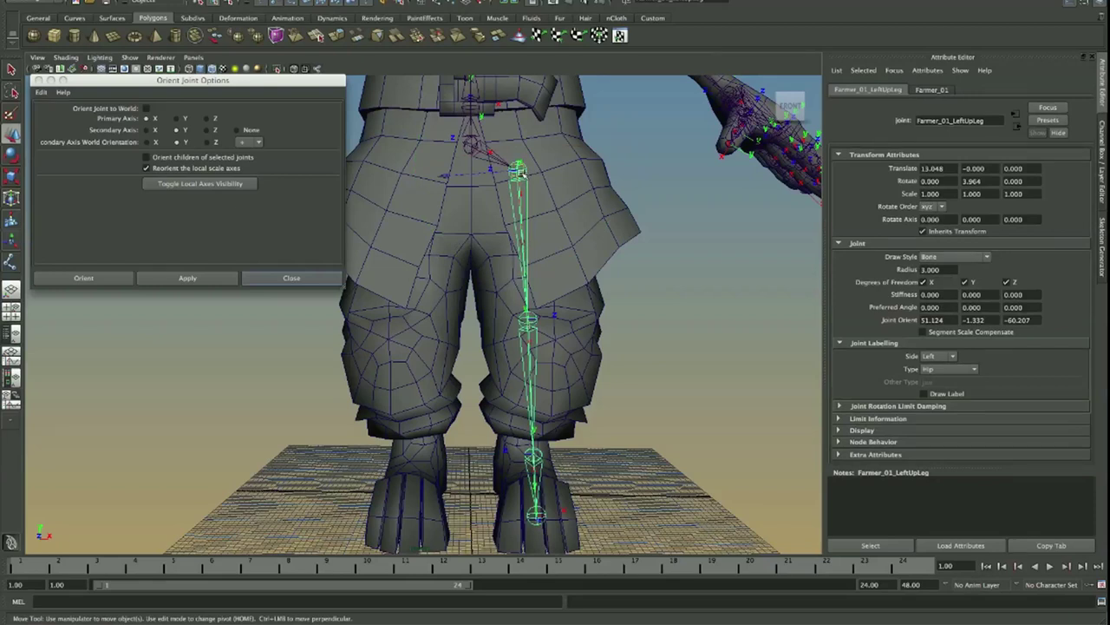
{"action": "right_click_drag", "start_coordinate": [523, 170], "coordinate": [525, 240]}
{"action": "right_click", "coordinate": [501, 170], "text": "shift"}
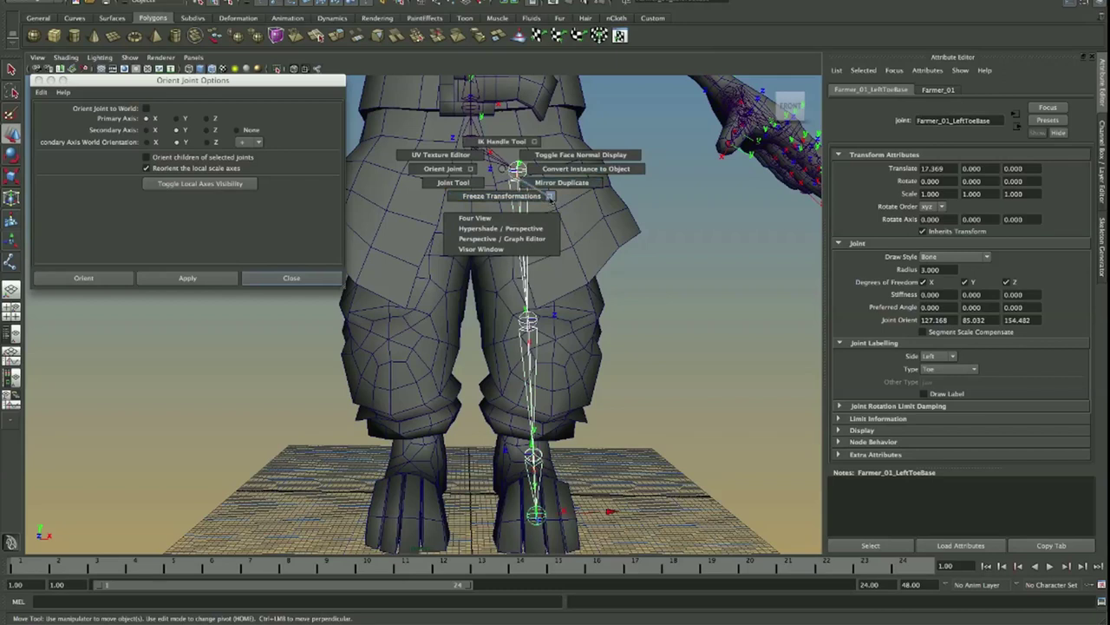
{"action": "left_click", "coordinate": [549, 197]}
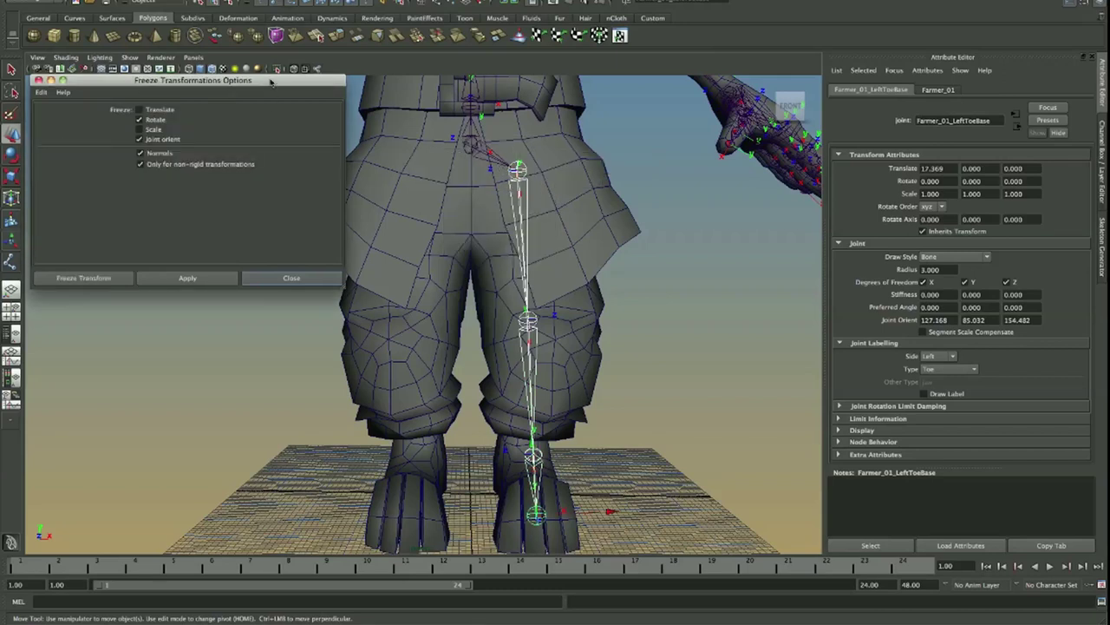
{"action": "left_click_drag", "start_coordinate": [271, 81], "coordinate": [348, 193]}
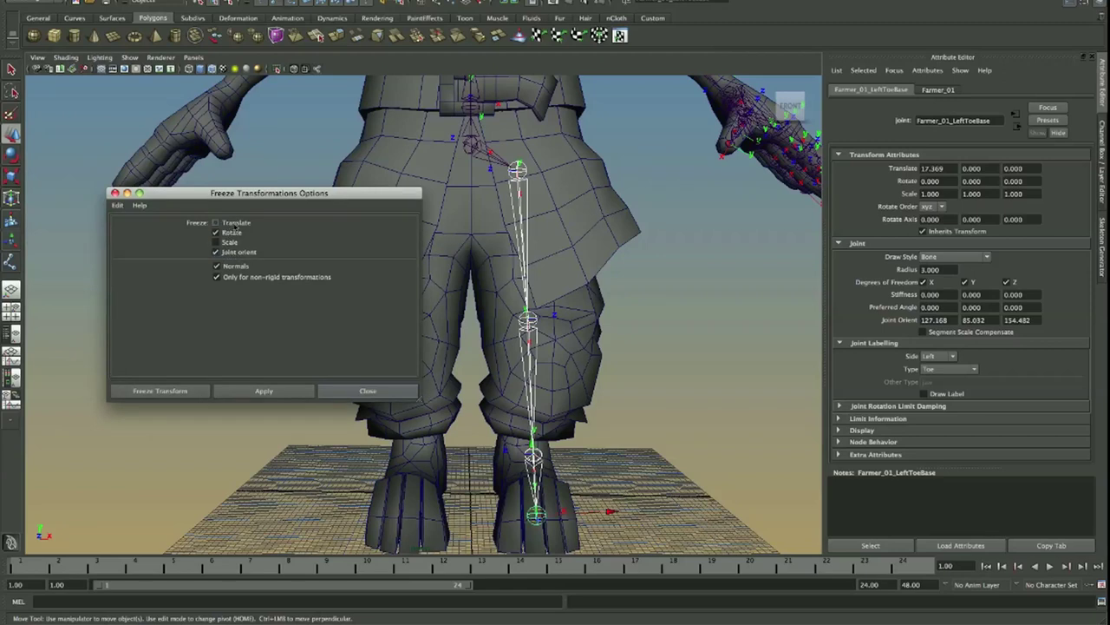
{"action": "left_click", "coordinate": [265, 391]}
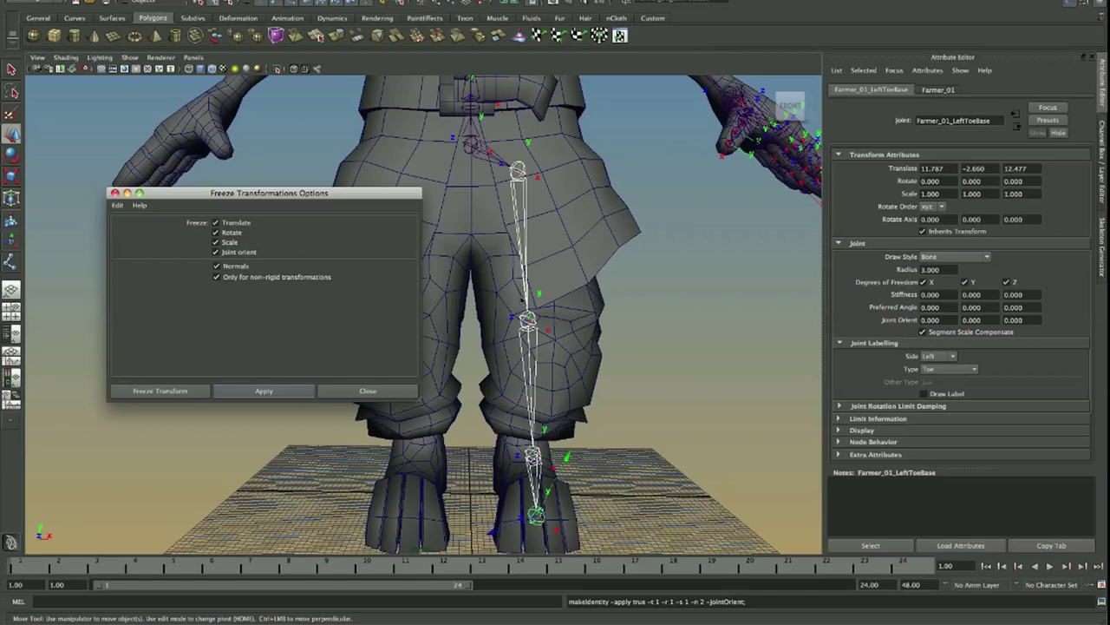
{"action": "left_click", "coordinate": [371, 391]}
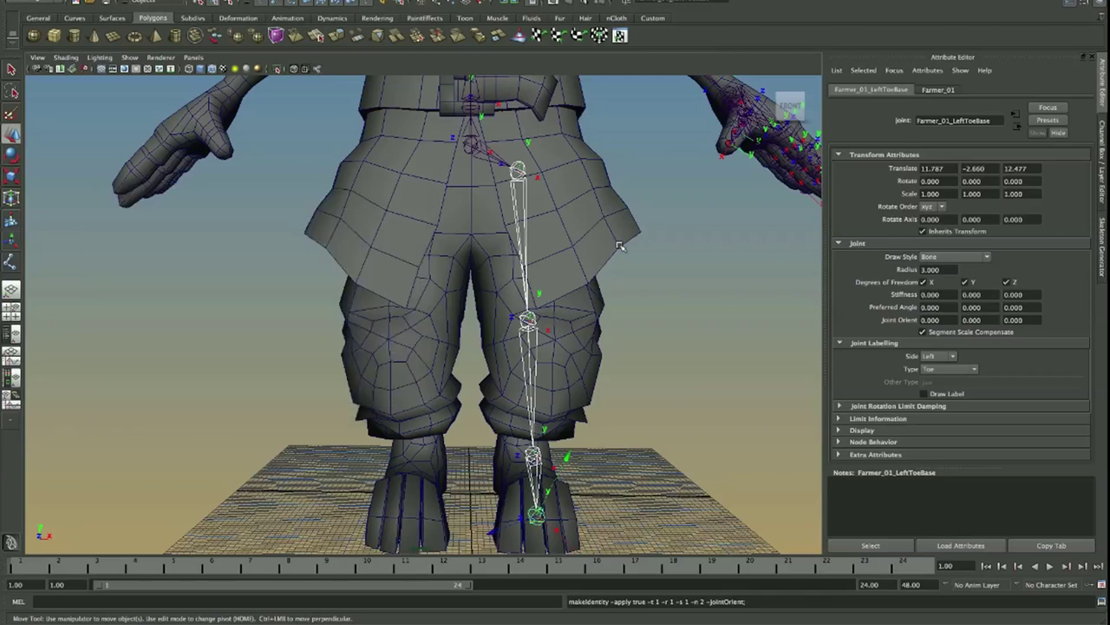
Step: Orient only the left hip joint with X primary, Y secondary and +Y world orientation
{"action": "left_click", "coordinate": [520, 174]}
{"action": "key", "text": "e"}
{"action": "key", "text": "space"}
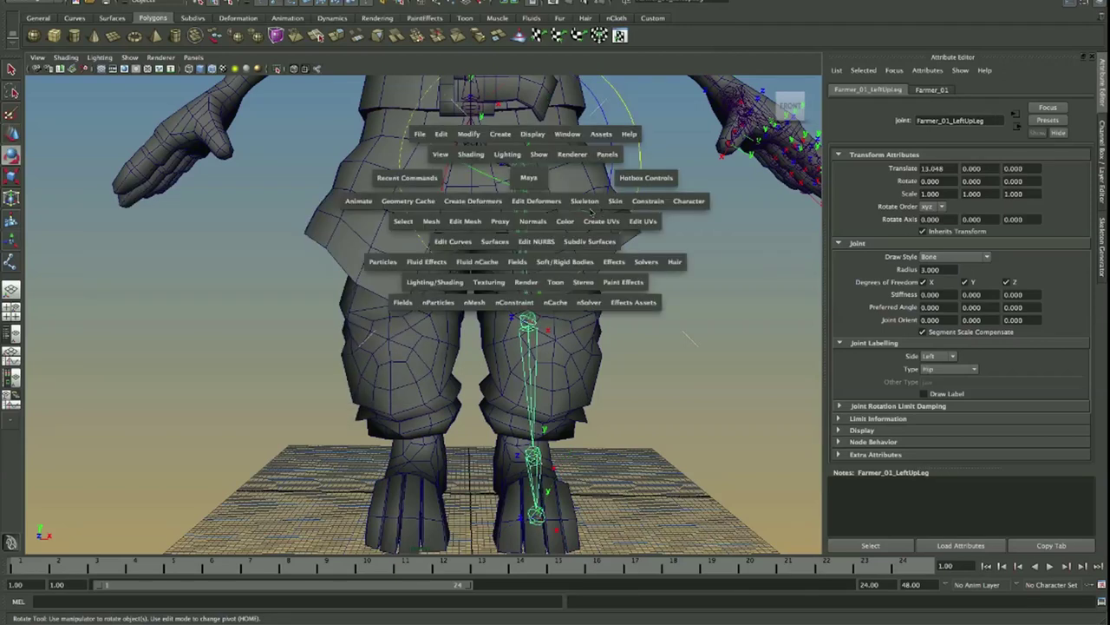
{"action": "left_click", "coordinate": [584, 201]}
{"action": "left_click", "coordinate": [672, 321]}
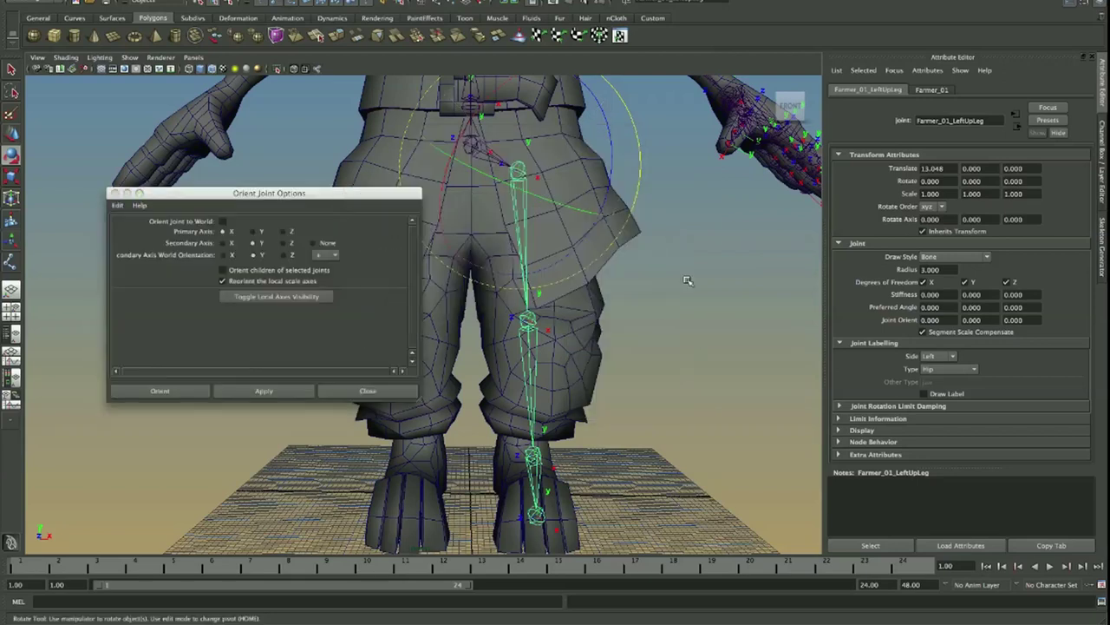
{"action": "left_click", "coordinate": [192, 388]}
{"action": "left_click_drag", "start_coordinate": [529, 207], "coordinate": [508, 219], "text": "alt"}
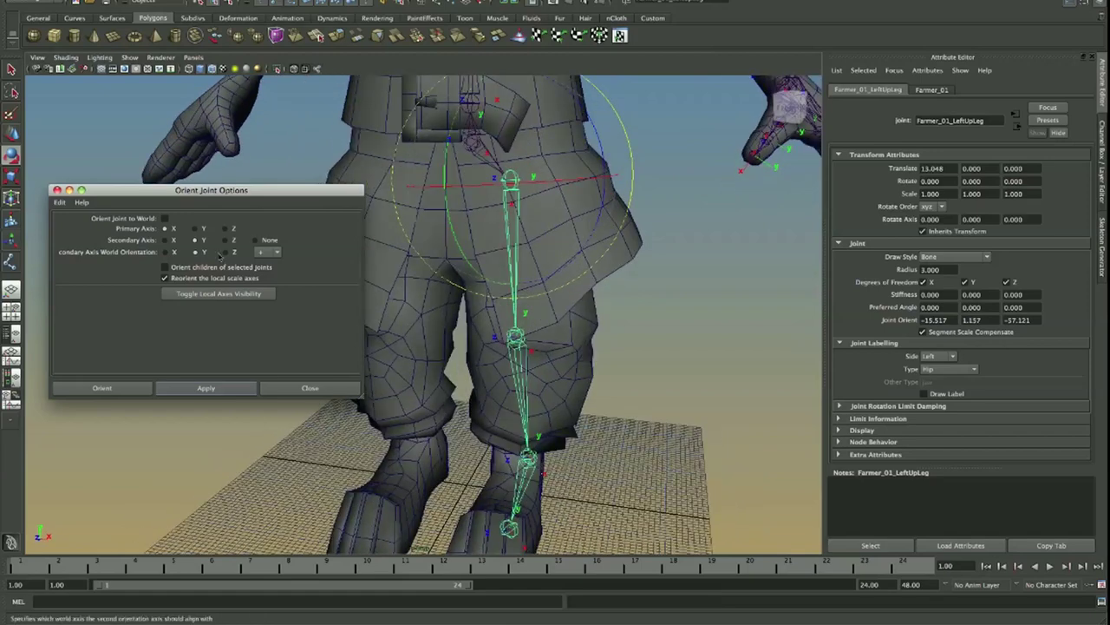
Step: Try rotating the left hip joint about 70 degrees around its local X axis, and undo it
{"action": "left_click_drag", "start_coordinate": [541, 179], "coordinate": [614, 167], "text": "alt"}
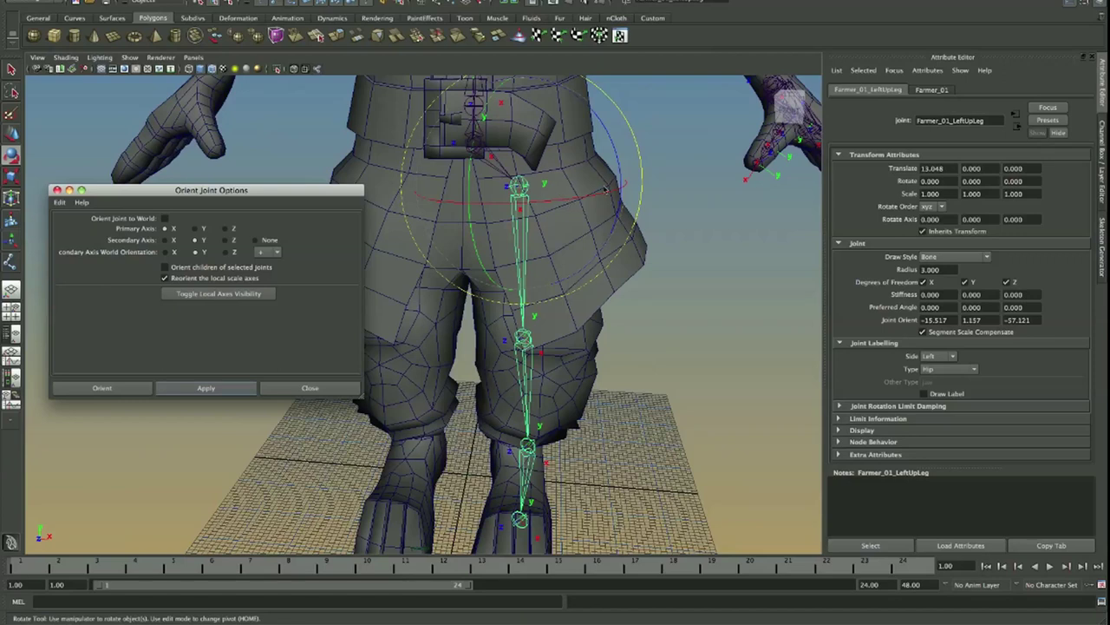
{"action": "left_click_drag", "start_coordinate": [605, 192], "coordinate": [469, 200]}
{"action": "key", "text": "ctrl+z"}
{"action": "key", "text": "ctrl+z"}
{"action": "key", "text": "ctrl+z"}
{"action": "key", "text": "ctrl+z"}
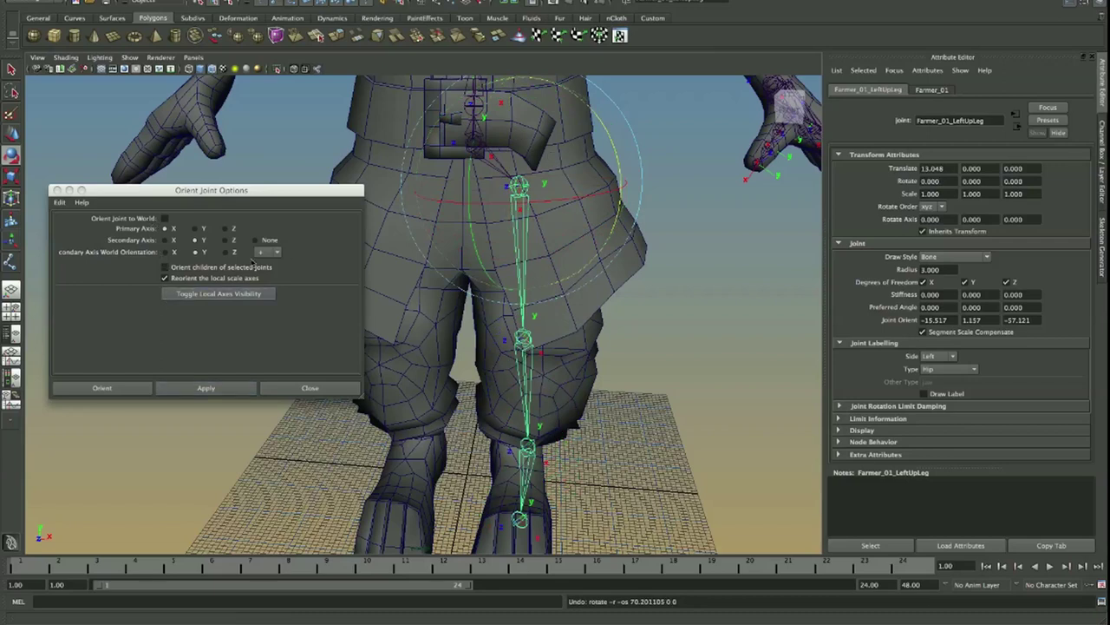
Step: Reorient the left hip joint with X primary, Z secondary and +X world orientation
{"action": "left_click", "coordinate": [275, 254]}
{"action": "left_click", "coordinate": [230, 386]}
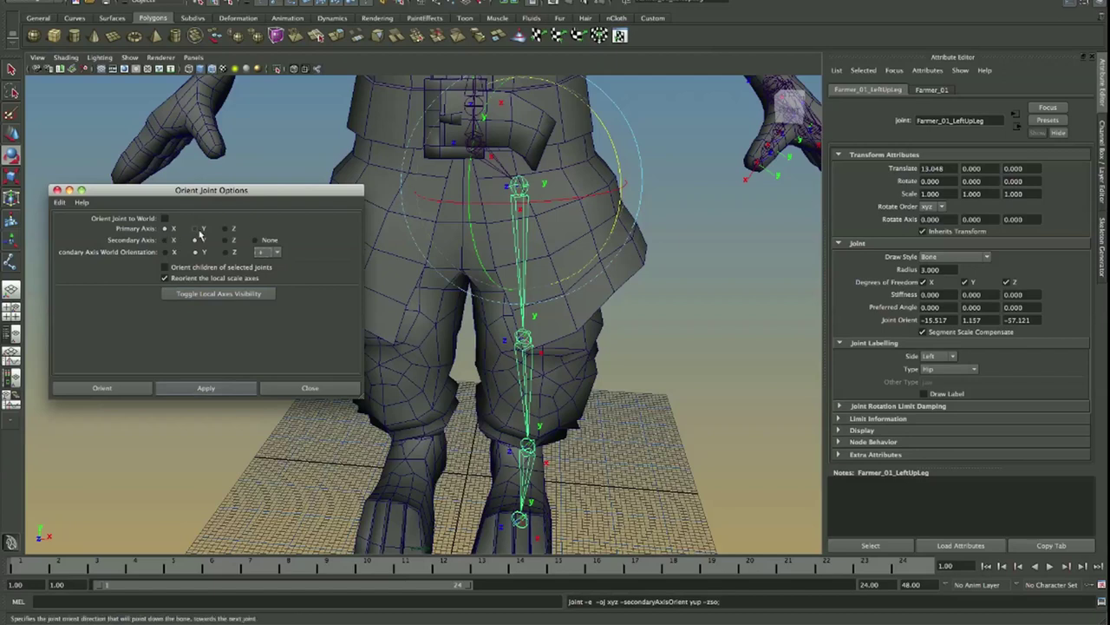
{"action": "left_click_drag", "start_coordinate": [523, 186], "coordinate": [447, 204], "text": "alt"}
{"action": "left_click", "coordinate": [223, 240]}
{"action": "left_click", "coordinate": [218, 389]}
Step: Try rotating the left hip joint around its reoriented local axes, and undo each rotation
{"action": "left_click_drag", "start_coordinate": [553, 181], "coordinate": [527, 201], "text": "alt"}
{"action": "left_click_drag", "start_coordinate": [477, 106], "coordinate": [496, 119]}
{"action": "key", "text": "z"}
{"action": "left_click_drag", "start_coordinate": [519, 198], "coordinate": [558, 201], "text": "alt"}
{"action": "key", "text": "z"}
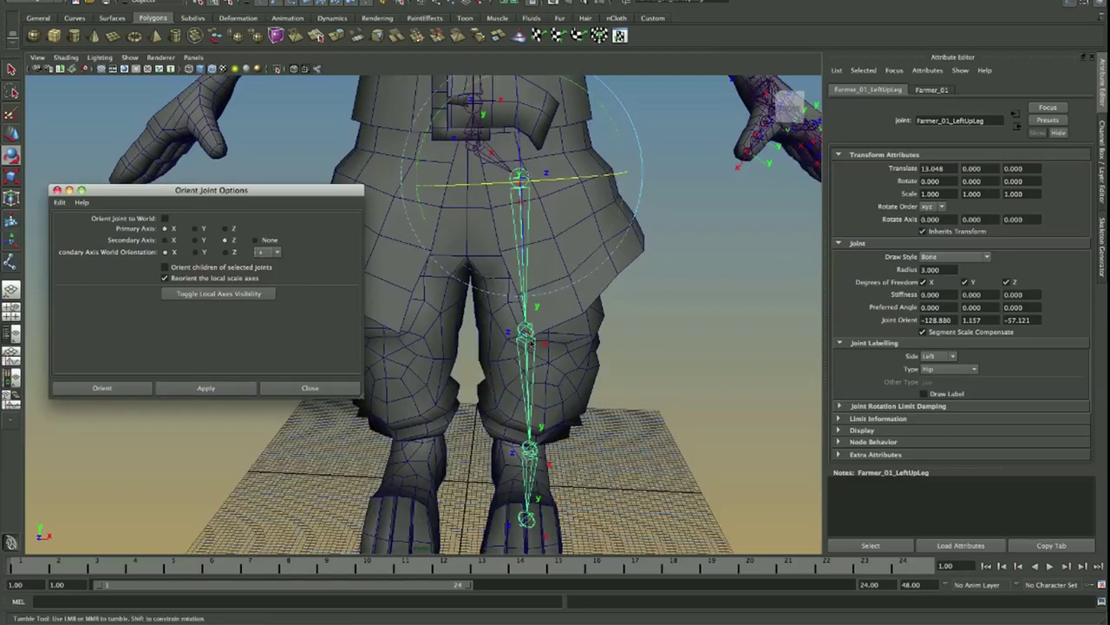
{"action": "left_click_drag", "start_coordinate": [540, 338], "coordinate": [485, 347], "text": "alt"}
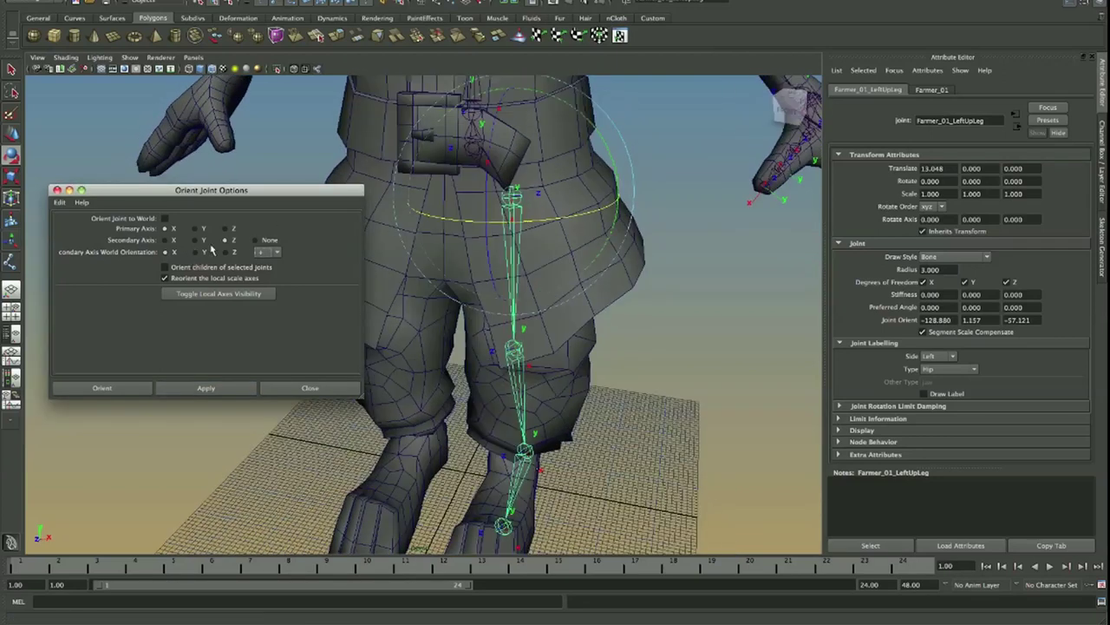
{"action": "left_click_drag", "start_coordinate": [487, 194], "coordinate": [516, 193]}
{"action": "key", "text": "z"}
{"action": "left_click_drag", "start_coordinate": [469, 161], "coordinate": [482, 223]}
{"action": "key", "text": "z"}
{"action": "left_click_drag", "start_coordinate": [492, 305], "coordinate": [522, 338], "text": "alt"}
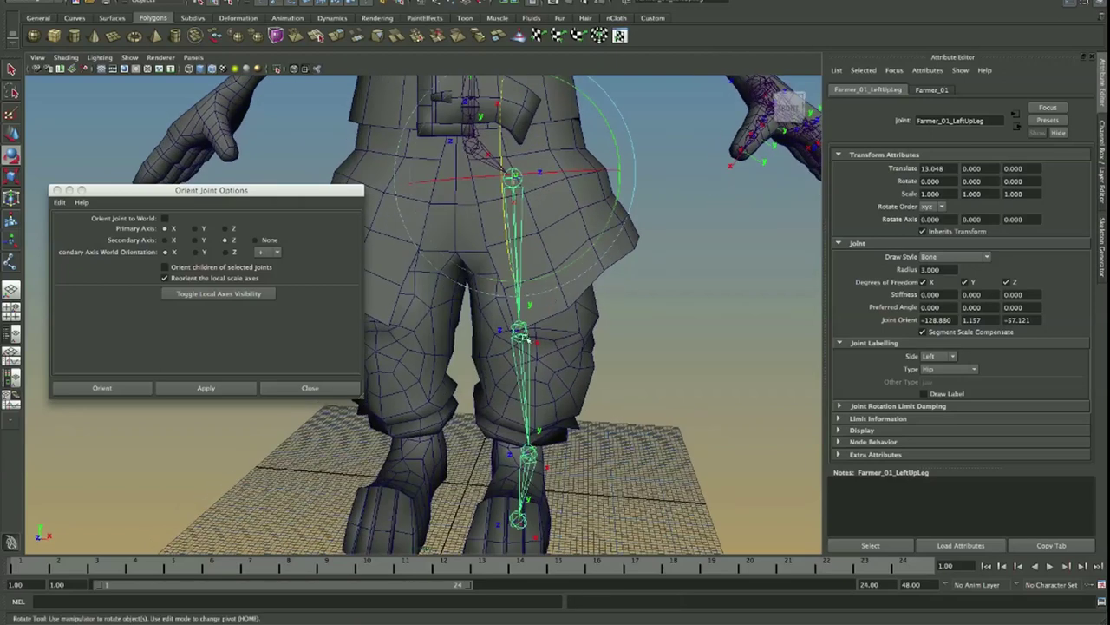
Step: Include child joints in the Orient Joint options and apply the orientation to the left leg from the hip down
{"action": "left_click", "coordinate": [216, 272]}
{"action": "left_click", "coordinate": [223, 270]}
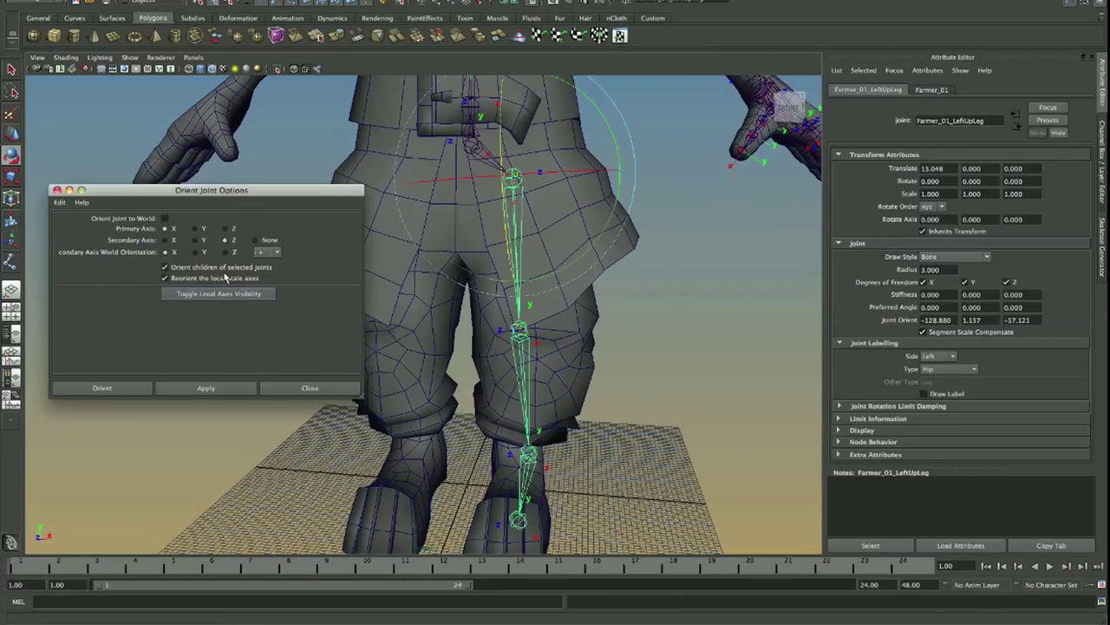
{"action": "left_click", "coordinate": [225, 393]}
{"action": "left_click_drag", "start_coordinate": [531, 335], "coordinate": [559, 323], "text": "alt"}
{"action": "middle_click_drag", "start_coordinate": [519, 537], "coordinate": [509, 458], "text": "alt"}
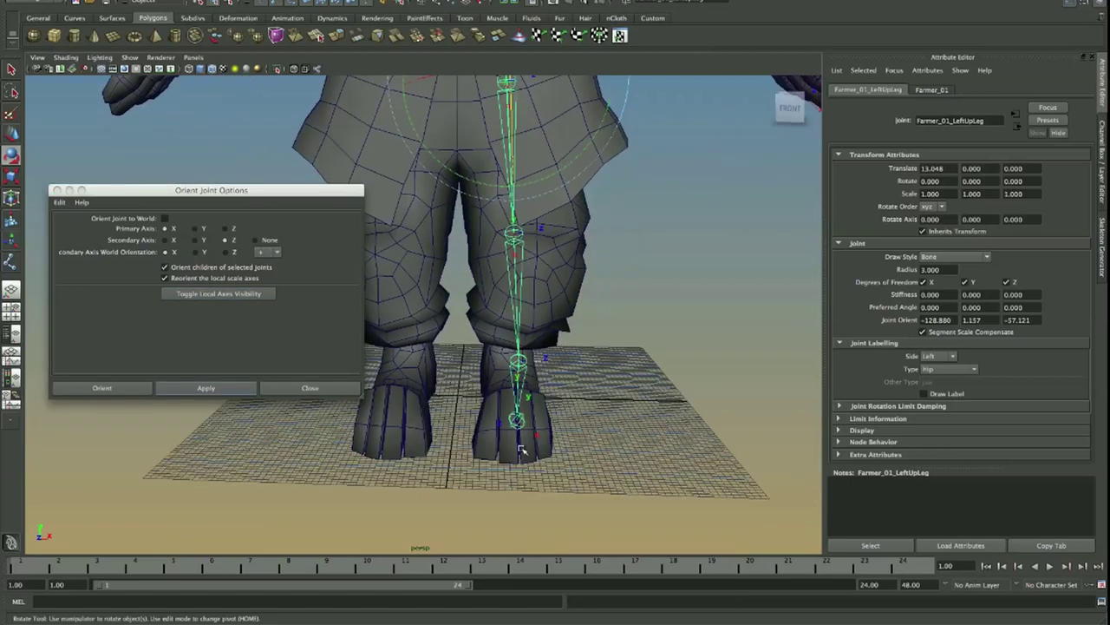
Step: Extend the left toe base joint with a new end joint at the tip of the toes using the Joint Tool
{"action": "left_click", "coordinate": [517, 419]}
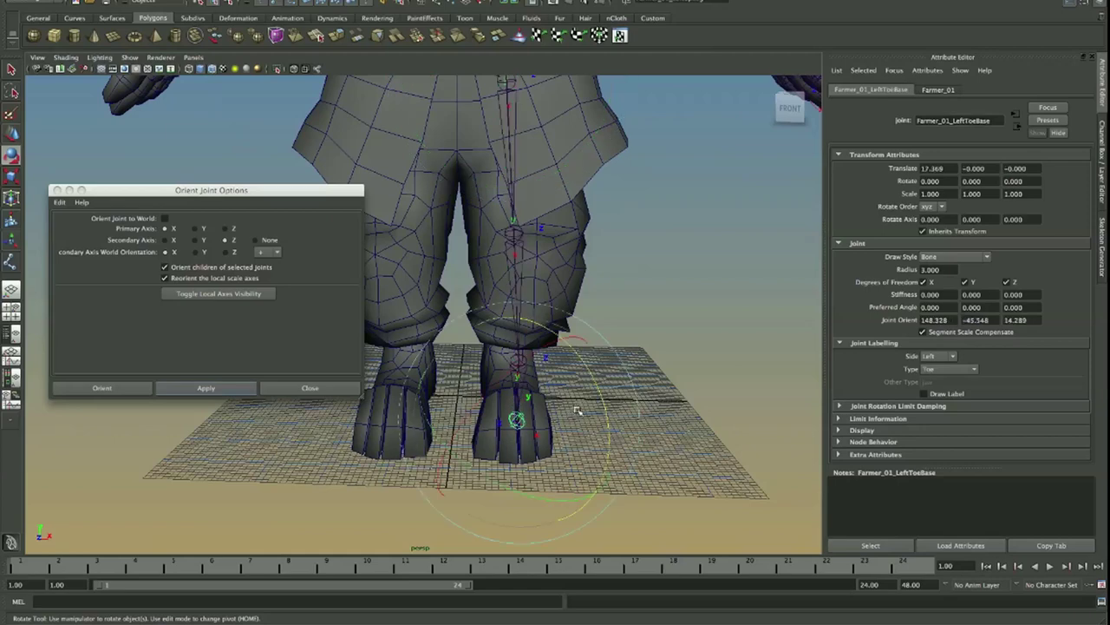
{"action": "left_click_drag", "start_coordinate": [575, 411], "coordinate": [454, 438], "text": "alt"}
{"action": "left_click", "coordinate": [572, 427]}
{"action": "right_click_drag", "start_coordinate": [453, 439], "coordinate": [510, 383], "text": "alt"}
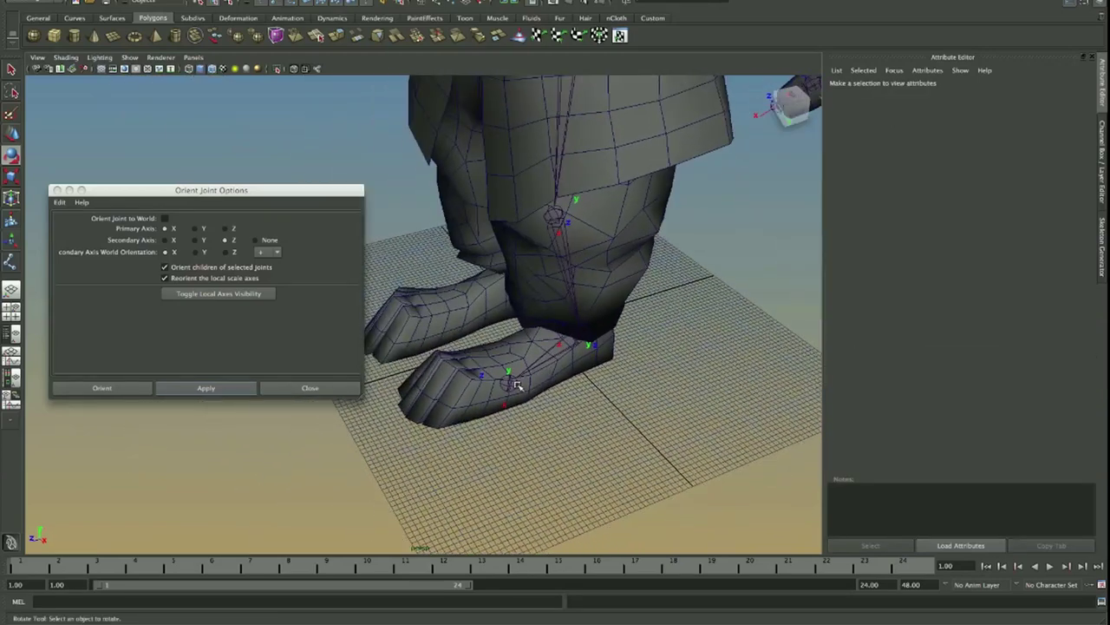
{"action": "left_click", "coordinate": [510, 384]}
{"action": "left_click_drag", "start_coordinate": [420, 405], "coordinate": [550, 385], "text": "alt"}
{"action": "key", "text": "space"}
{"action": "left_click", "coordinate": [616, 376]}
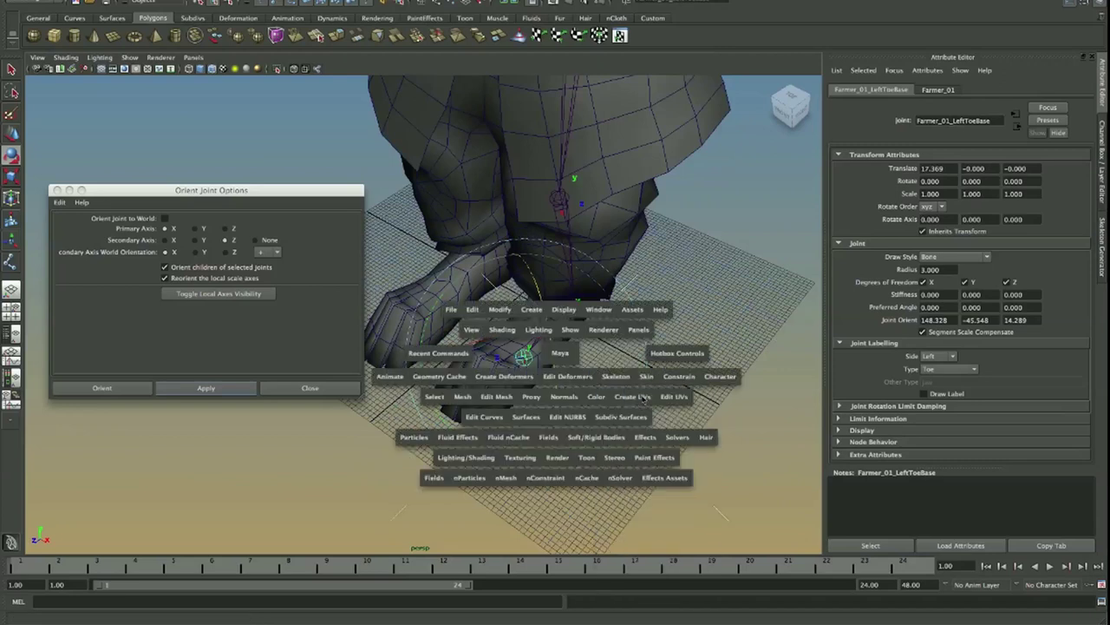
{"action": "left_click", "coordinate": [626, 395]}
{"action": "left_click_drag", "start_coordinate": [626, 395], "coordinate": [496, 434], "text": "alt"}
{"action": "left_click", "coordinate": [512, 387]}
{"action": "left_click", "coordinate": [399, 429]}
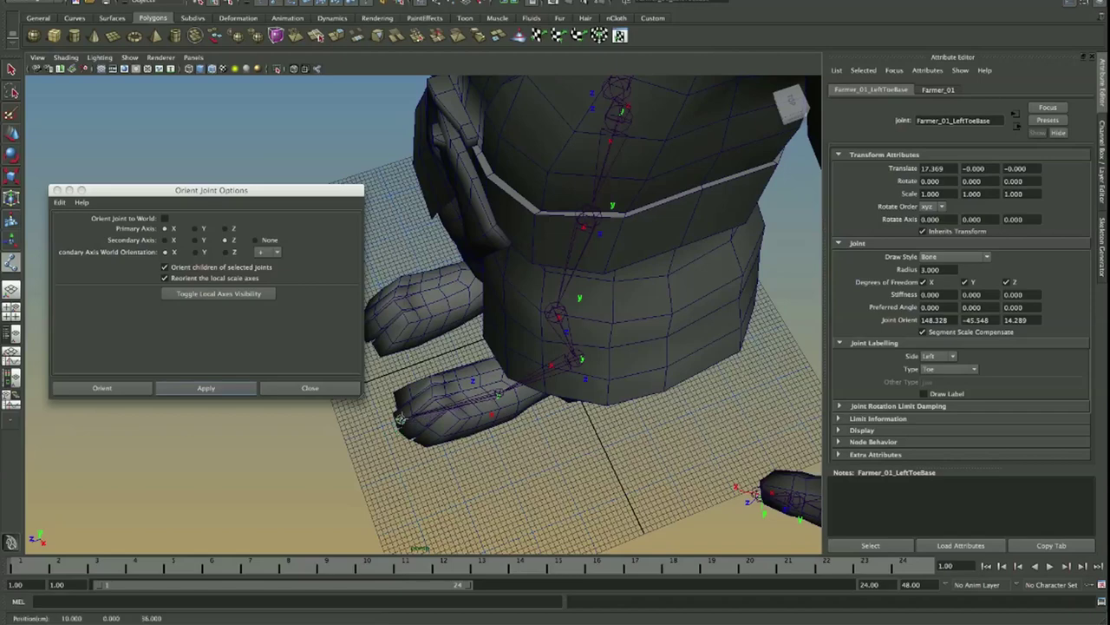
{"action": "left_click_drag", "start_coordinate": [400, 420], "coordinate": [571, 373]}
{"action": "key", "text": "w"}
Step: Try moving the left toe base joint sideways, and undo the moves
{"action": "key", "text": "ctrl+z"}
{"action": "key", "text": "ctrl+z"}
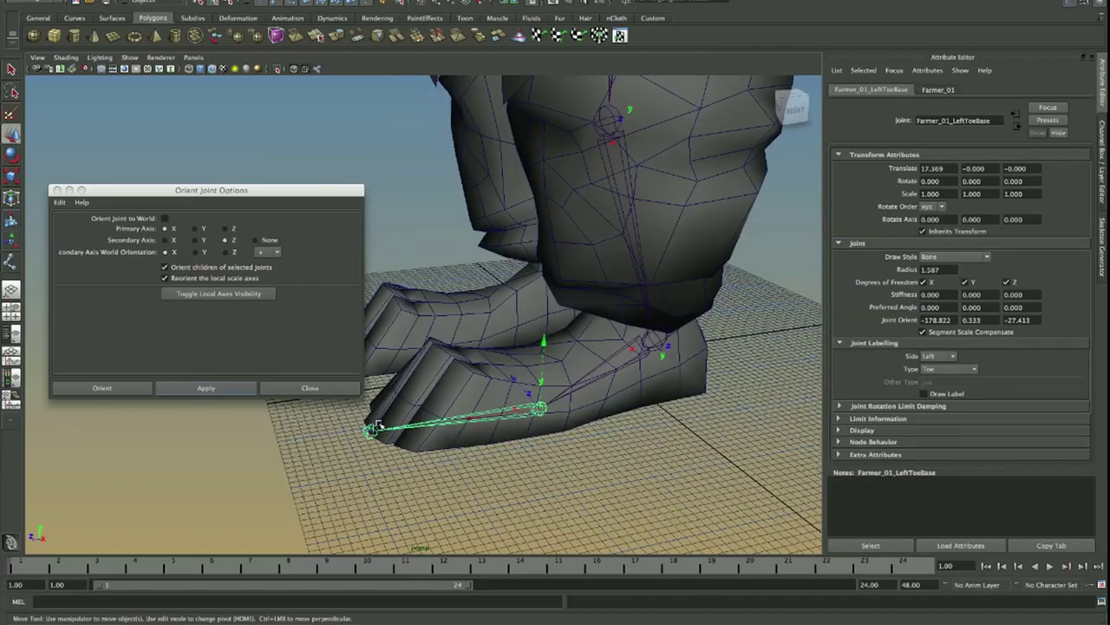
{"action": "key", "text": "ctrl+z"}
{"action": "key", "text": "ctrl+z"}
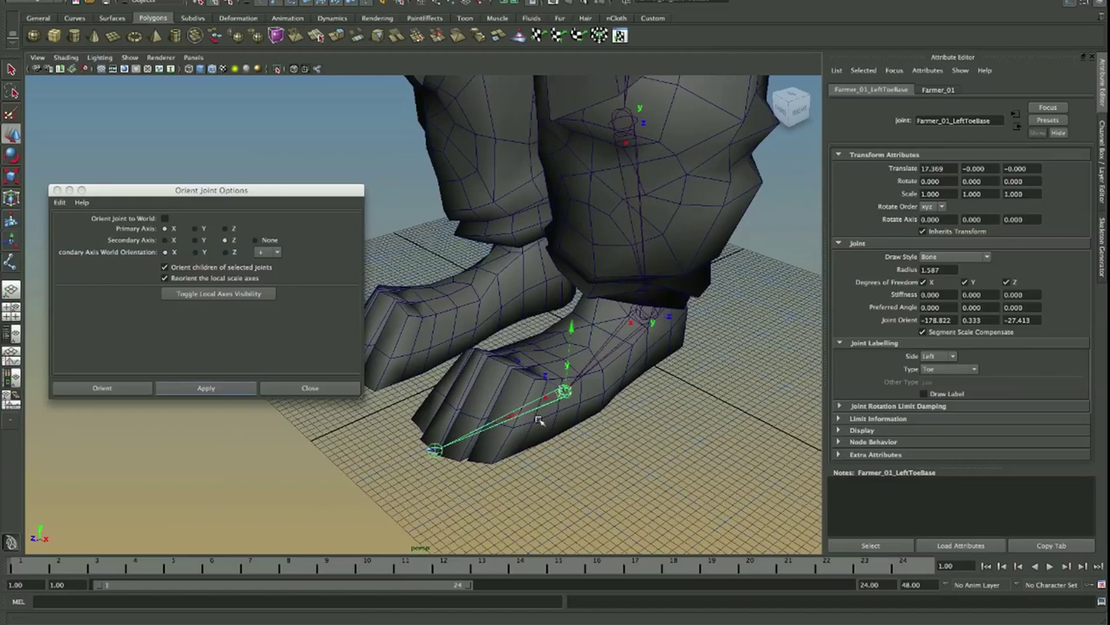
{"action": "left_click_drag", "start_coordinate": [542, 421], "coordinate": [583, 426], "text": "alt"}
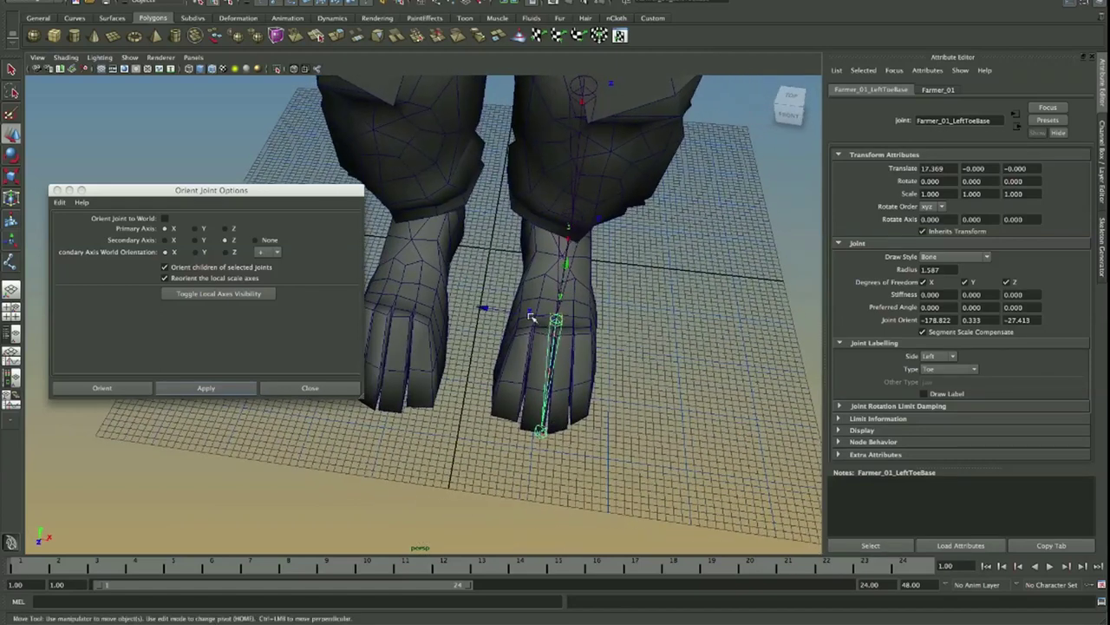
{"action": "left_click_drag", "start_coordinate": [530, 318], "coordinate": [513, 315]}
{"action": "key", "text": "ctrl+z"}
Step: Try rotating the new toe-tip joint freely, and undo the rotation
{"action": "left_click", "coordinate": [540, 429]}
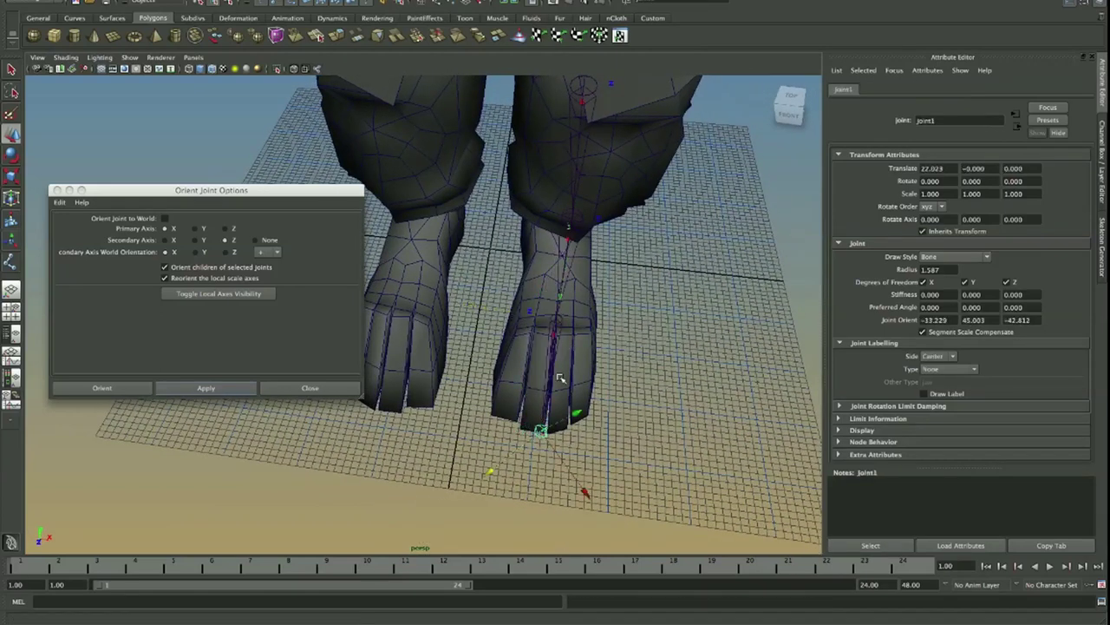
{"action": "left_click_drag", "start_coordinate": [562, 437], "coordinate": [542, 370], "text": "alt"}
{"action": "key", "text": "ctrl+z"}
{"action": "key", "text": "ctrl+z"}
{"action": "left_click", "coordinate": [408, 443]}
{"action": "key", "text": "e"}
{"action": "left_click_drag", "start_coordinate": [406, 444], "coordinate": [477, 443]}
{"action": "key", "text": "ctrl+z"}
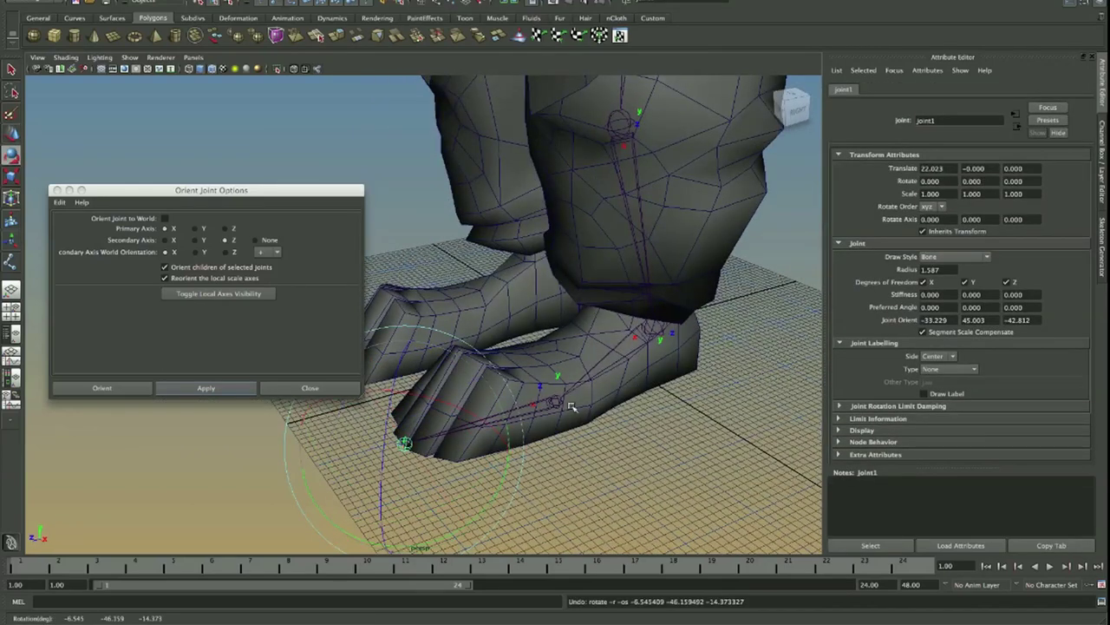
Step: Try rotating the left toe base joint, and undo it
{"action": "left_click", "coordinate": [557, 400]}
{"action": "left_click_drag", "start_coordinate": [565, 390], "coordinate": [595, 352], "text": "alt"}
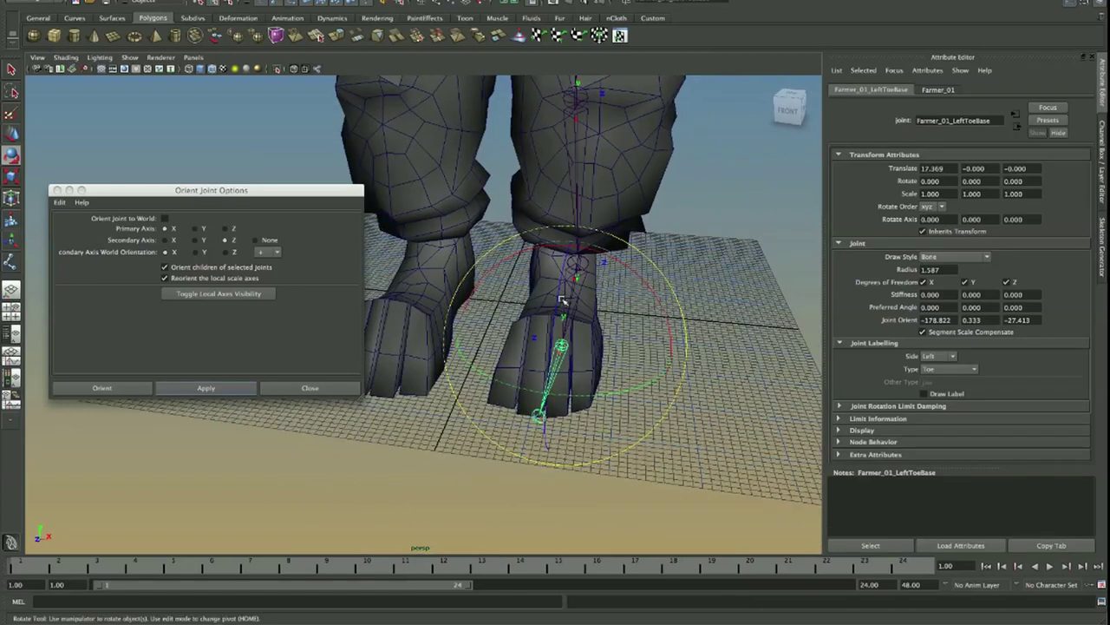
{"action": "left_click_drag", "start_coordinate": [554, 294], "coordinate": [548, 316]}
{"action": "key", "text": "ctrl+z"}
Step: Inspect the axes of the joints higher up the left leg and try a rotation, undoing it
{"action": "left_click_drag", "start_coordinate": [631, 260], "coordinate": [562, 197], "text": "alt"}
{"action": "left_click", "coordinate": [552, 180]}
{"action": "middle_click_drag", "start_coordinate": [552, 181], "coordinate": [607, 327], "text": "alt"}
{"action": "right_click_drag", "start_coordinate": [607, 327], "coordinate": [581, 241], "text": "alt"}
{"action": "key", "text": "w"}
{"action": "left_click", "coordinate": [564, 136]}
{"action": "left_click_drag", "start_coordinate": [609, 287], "coordinate": [571, 319], "text": "alt"}
{"action": "left_click", "coordinate": [562, 261]}
{"action": "left_click_drag", "start_coordinate": [562, 260], "coordinate": [534, 189], "text": "alt"}
{"action": "key", "text": "e"}
{"action": "key", "text": "ctrl+z"}
{"action": "left_click_drag", "start_coordinate": [601, 270], "coordinate": [412, 245], "text": "alt"}
{"action": "left_click_drag", "start_coordinate": [481, 199], "coordinate": [570, 420]}
{"action": "key", "text": "z"}
Step: Orient the left toe base joint and its child with X primary, Z secondary and +X world orientation
{"action": "key", "text": "w"}
{"action": "middle_click_drag", "start_coordinate": [562, 416], "coordinate": [549, 347], "text": "alt"}
{"action": "right_click_drag", "start_coordinate": [548, 347], "coordinate": [655, 336], "text": "alt"}
{"action": "left_click", "coordinate": [594, 354]}
{"action": "left_click_drag", "start_coordinate": [596, 357], "coordinate": [382, 373], "text": "alt"}
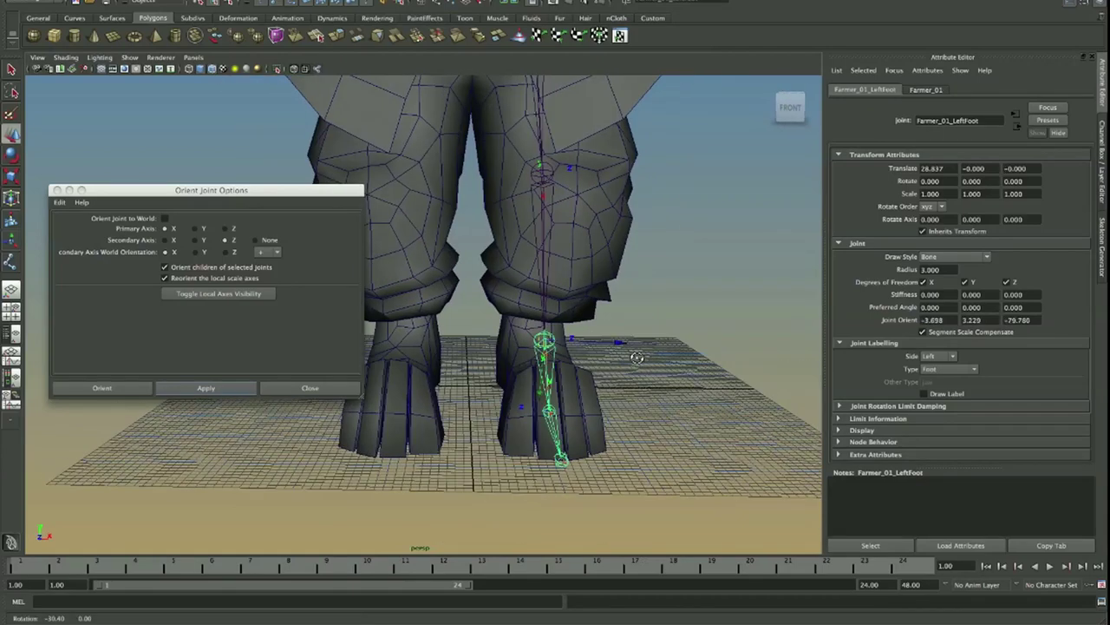
{"action": "left_click", "coordinate": [529, 408]}
{"action": "left_click", "coordinate": [529, 408]}
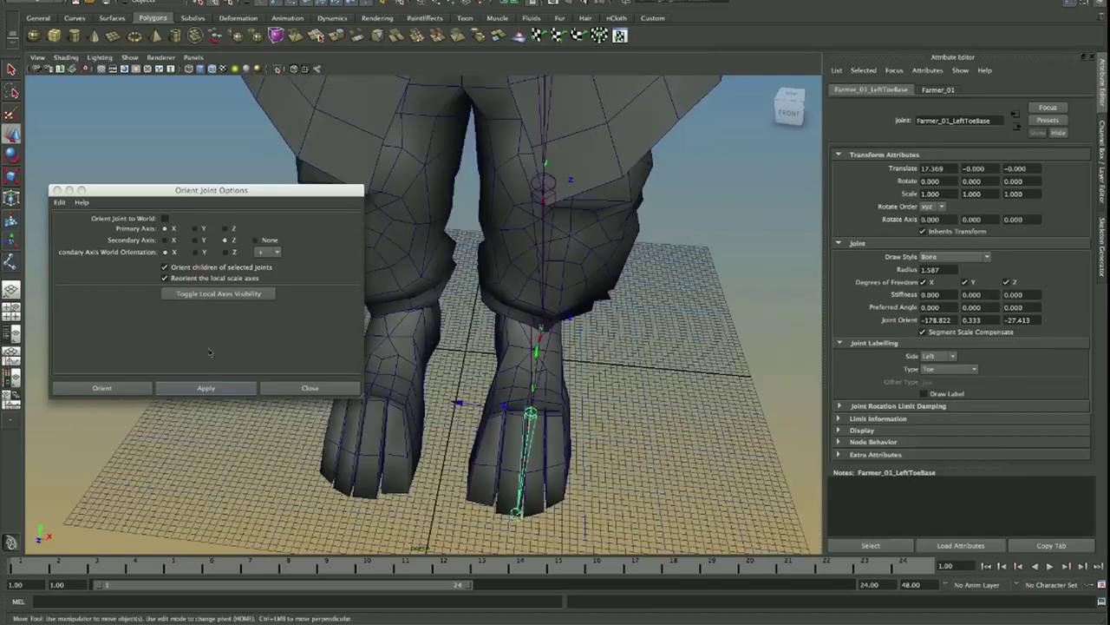
{"action": "left_click", "coordinate": [206, 388]}
{"action": "left_click_drag", "start_coordinate": [409, 377], "coordinate": [467, 335], "text": "alt"}
Step: Check the local axes of the left foot, knee and hip joints from the foot upward
{"action": "left_click", "coordinate": [528, 428]}
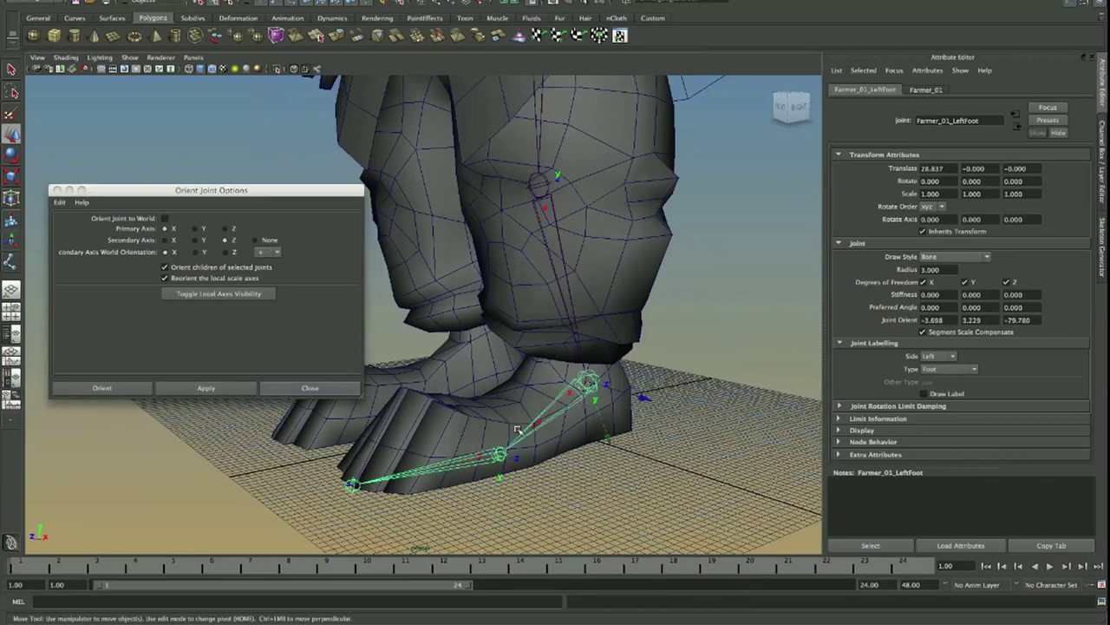
{"action": "middle_click_drag", "start_coordinate": [566, 348], "coordinate": [597, 441], "text": "alt"}
{"action": "right_click_drag", "start_coordinate": [597, 440], "coordinate": [562, 343], "text": "alt"}
{"action": "left_click", "coordinate": [550, 285]}
{"action": "middle_click_drag", "start_coordinate": [571, 122], "coordinate": [597, 248], "text": "alt"}
{"action": "left_click", "coordinate": [587, 222]}
{"action": "left_click", "coordinate": [575, 223]}
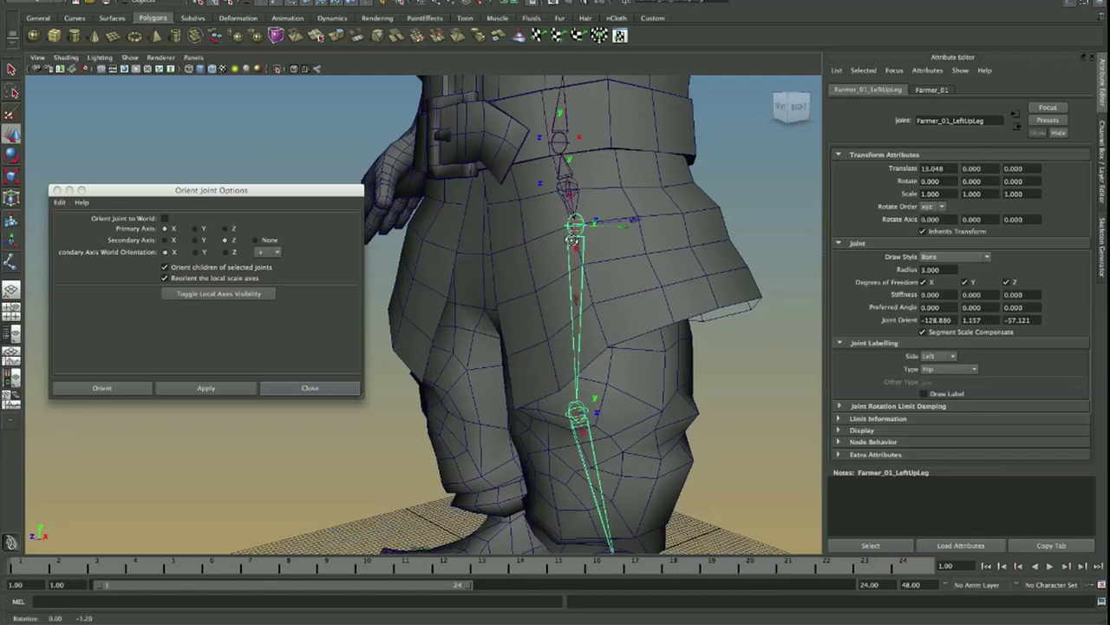
Step: Select the whole left leg hierarchy from the hip joint and inspect its rotation and move axes
{"action": "right_click_drag", "start_coordinate": [570, 253], "coordinate": [561, 297]}
{"action": "right_click_drag", "start_coordinate": [451, 292], "coordinate": [321, 290], "text": "alt"}
{"action": "key", "text": "e"}
{"action": "left_click_drag", "start_coordinate": [434, 385], "coordinate": [455, 356], "text": "alt"}
{"action": "middle_click_drag", "start_coordinate": [454, 355], "coordinate": [469, 336], "text": "alt"}
{"action": "left_click_drag", "start_coordinate": [468, 345], "coordinate": [501, 401], "text": "alt"}
{"action": "key", "text": "w"}
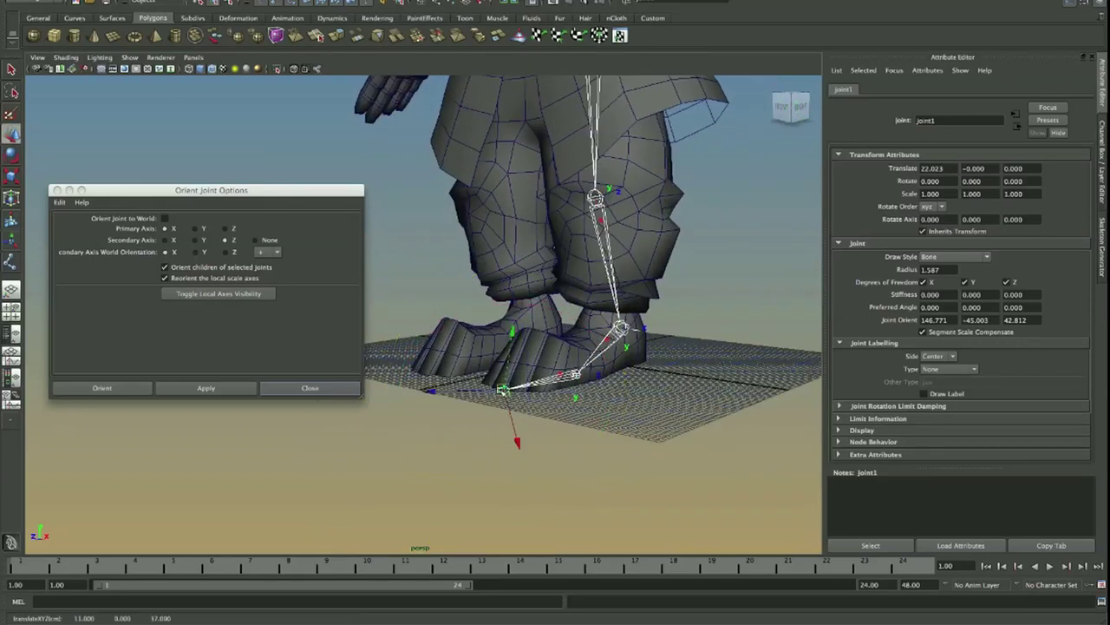
Step: Compare the move axes of the left toe base, foot and hip joints
{"action": "left_click", "coordinate": [597, 375]}
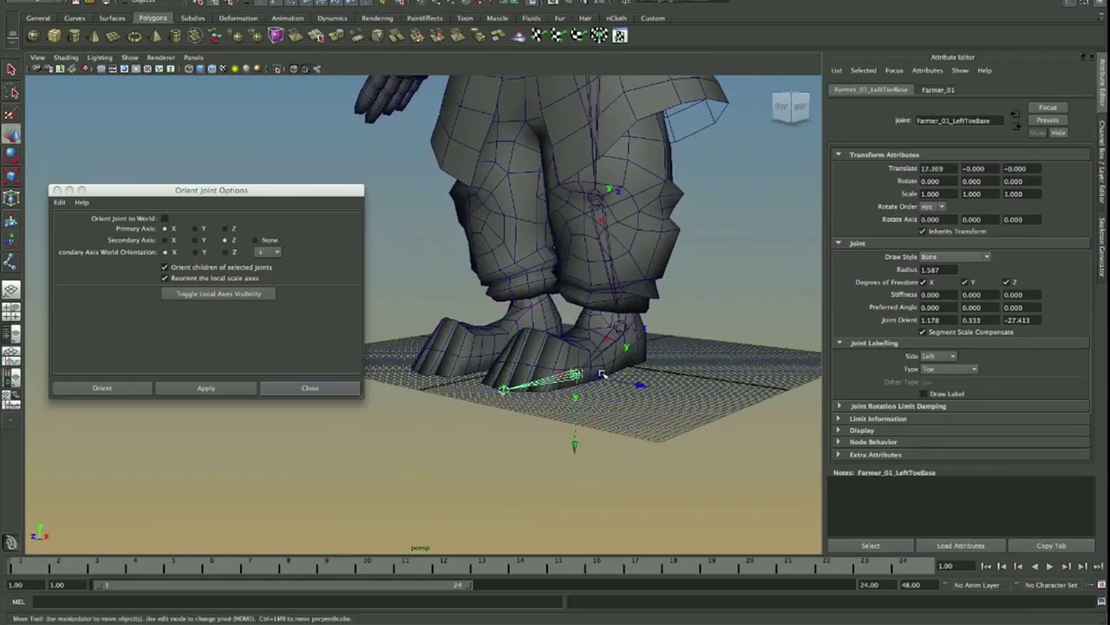
{"action": "left_click", "coordinate": [626, 330]}
{"action": "left_click_drag", "start_coordinate": [626, 329], "coordinate": [611, 210], "text": "alt"}
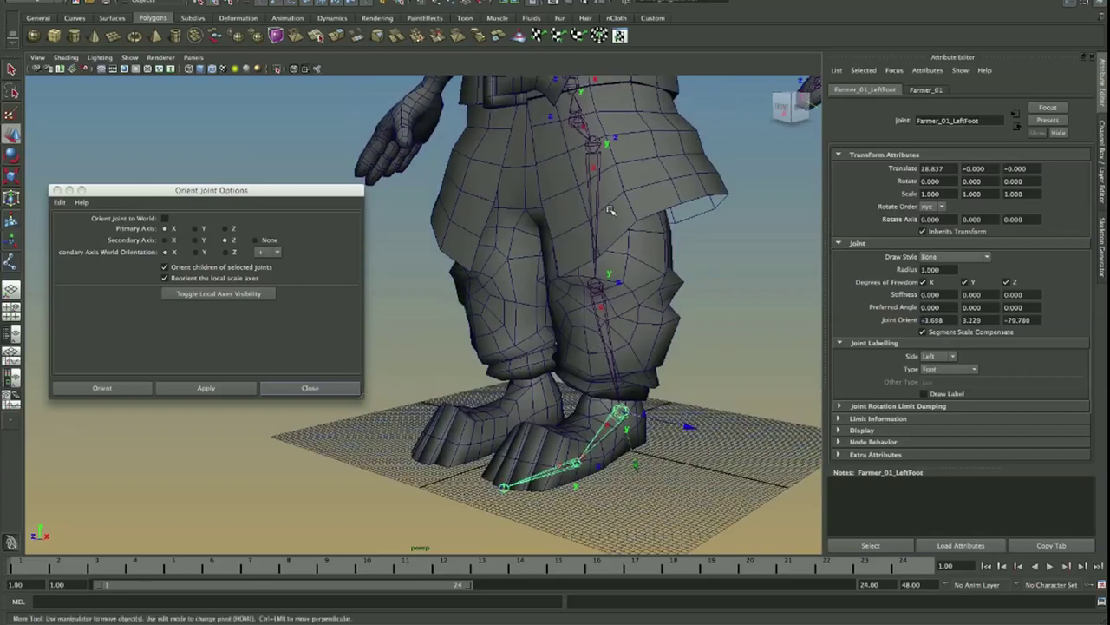
{"action": "left_click", "coordinate": [598, 145]}
{"action": "left_click", "coordinate": [622, 411]}
{"action": "left_click", "coordinate": [578, 465]}
Step: Try rotating the left leg joints around their corrected local axes, and undo the rotations
{"action": "key", "text": "e"}
{"action": "left_click_drag", "start_coordinate": [578, 466], "coordinate": [590, 398], "text": "alt"}
{"action": "left_click_drag", "start_coordinate": [534, 377], "coordinate": [611, 387], "text": "alt"}
{"action": "key", "text": "z"}
{"action": "mouse_move", "coordinate": [624, 436]}
{"action": "left_mouse_down"}
{"action": "mouse_move", "coordinate": [600, 443]}
{"action": "mouse_move", "coordinate": [631, 433]}
{"action": "mouse_move", "coordinate": [608, 436]}
{"action": "left_mouse_up"}
{"action": "key", "text": "z"}
{"action": "left_click_drag", "start_coordinate": [555, 272], "coordinate": [572, 295], "text": "alt"}
{"action": "right_click_drag", "start_coordinate": [572, 295], "coordinate": [682, 285], "text": "alt"}
{"action": "left_click_drag", "start_coordinate": [685, 269], "coordinate": [652, 391], "text": "alt"}
{"action": "key", "text": "ctrl+z"}
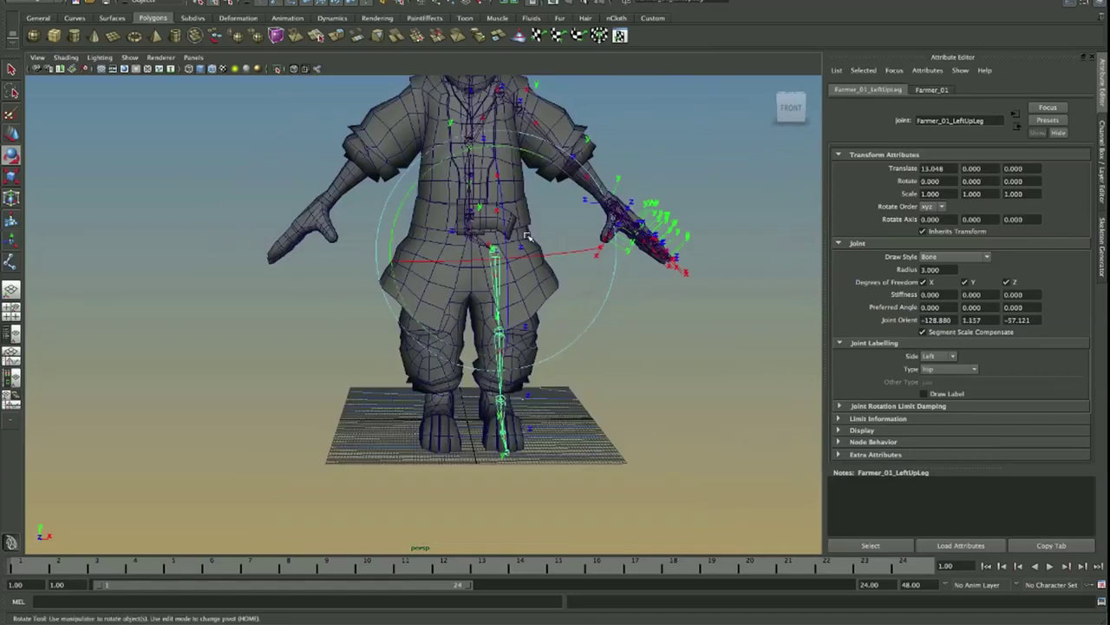
Step: Examine the local axes of the finger joints on the left hand and select the index finger's base joint
{"action": "left_click_drag", "start_coordinate": [555, 268], "coordinate": [443, 266], "text": "alt"}
{"action": "right_click_drag", "start_coordinate": [444, 267], "coordinate": [525, 319], "text": "alt"}
{"action": "left_click", "coordinate": [721, 248]}
{"action": "left_click", "coordinate": [654, 282]}
{"action": "middle_click_drag", "start_coordinate": [525, 319], "coordinate": [439, 283], "text": "alt"}
{"action": "left_click_drag", "start_coordinate": [439, 283], "coordinate": [506, 281], "text": "alt"}
{"action": "right_click_drag", "start_coordinate": [506, 280], "coordinate": [607, 273], "text": "alt"}
{"action": "left_click", "coordinate": [607, 271]}
{"action": "left_click", "coordinate": [417, 247]}
{"action": "left_click_drag", "start_coordinate": [416, 247], "coordinate": [462, 245], "text": "alt"}
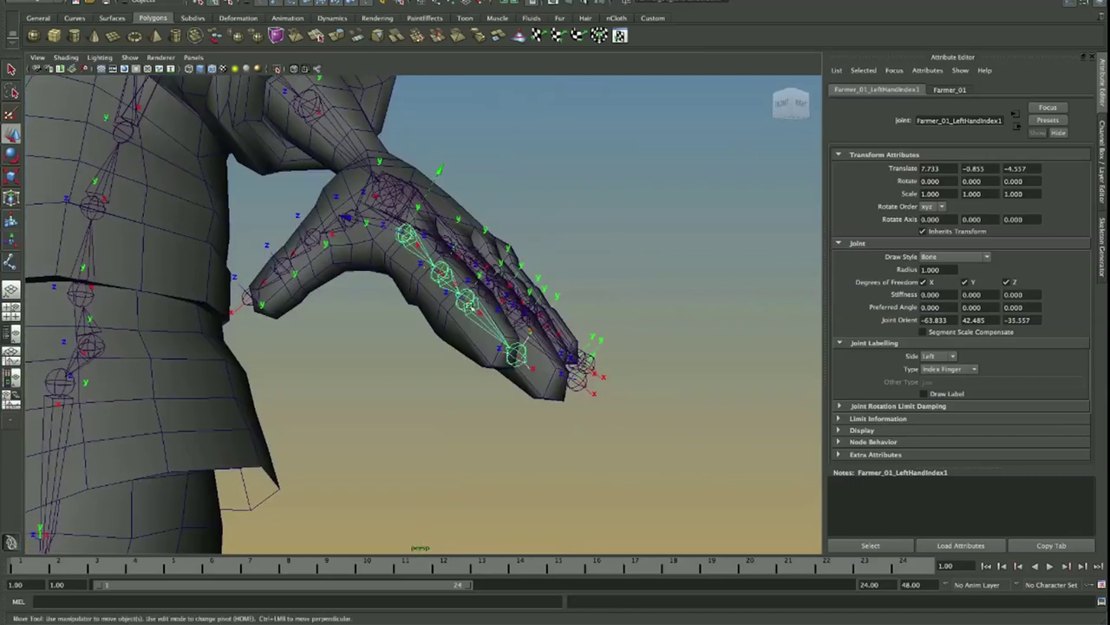
{"action": "left_click_drag", "start_coordinate": [335, 236], "coordinate": [437, 286], "text": "alt"}
Step: Try rotating the left index finger's base joint around its local axes, and undo the rotation
{"action": "left_click", "coordinate": [396, 224]}
{"action": "key", "text": "e"}
{"action": "left_click_drag", "start_coordinate": [423, 327], "coordinate": [406, 325]}
{"action": "key", "text": "ctrl+z"}
{"action": "left_click", "coordinate": [447, 389]}
Step: For the left thumb's base joint, reset the Orient Joint options and set the secondary axis world orientation to positive Y
{"action": "left_click_drag", "start_coordinate": [475, 333], "coordinate": [379, 332], "text": "alt"}
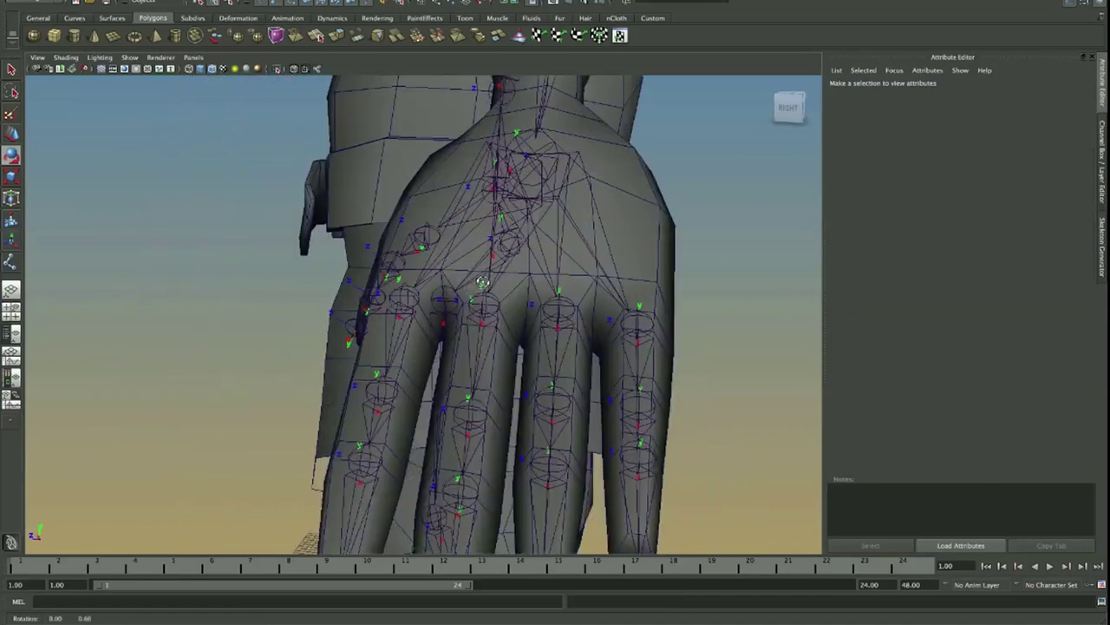
{"action": "left_click_drag", "start_coordinate": [482, 284], "coordinate": [573, 275], "text": "alt"}
{"action": "left_click_drag", "start_coordinate": [377, 262], "coordinate": [461, 255], "text": "alt"}
{"action": "scroll", "coordinate": [451, 252], "scroll_direction": "up", "scroll_amount": 4}
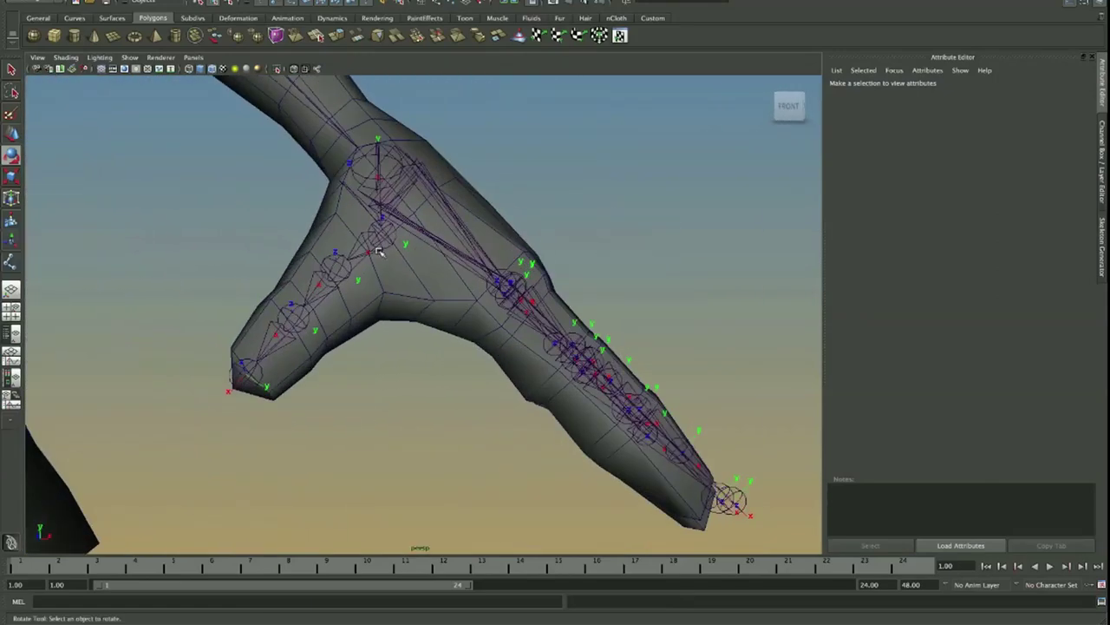
{"action": "left_click", "coordinate": [385, 238]}
{"action": "middle_click_drag", "start_coordinate": [402, 231], "coordinate": [457, 261], "text": "alt"}
{"action": "key", "text": "space"}
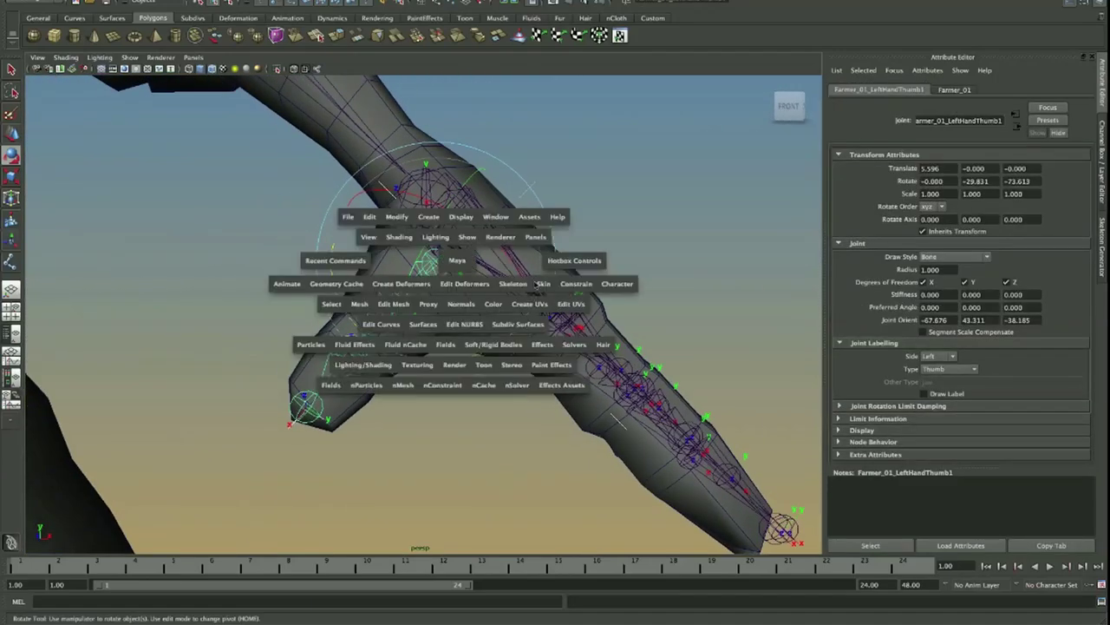
{"action": "left_click", "coordinate": [513, 284]}
{"action": "left_click_drag", "start_coordinate": [580, 357], "coordinate": [598, 263]}
{"action": "left_click", "coordinate": [59, 201]}
{"action": "left_click", "coordinate": [69, 224]}
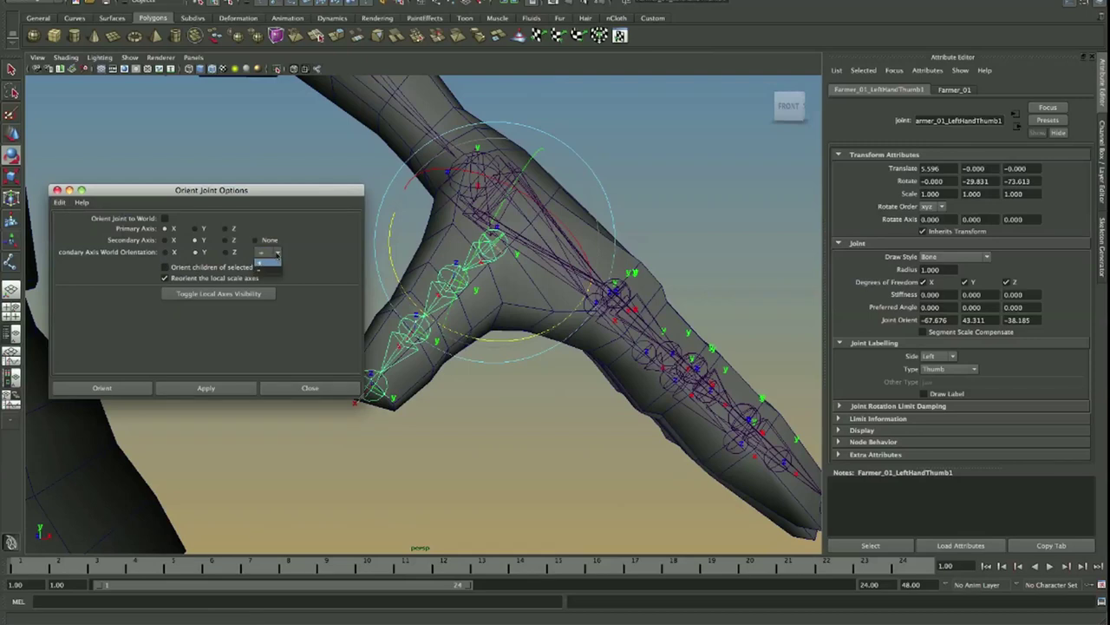
{"action": "left_click", "coordinate": [270, 263]}
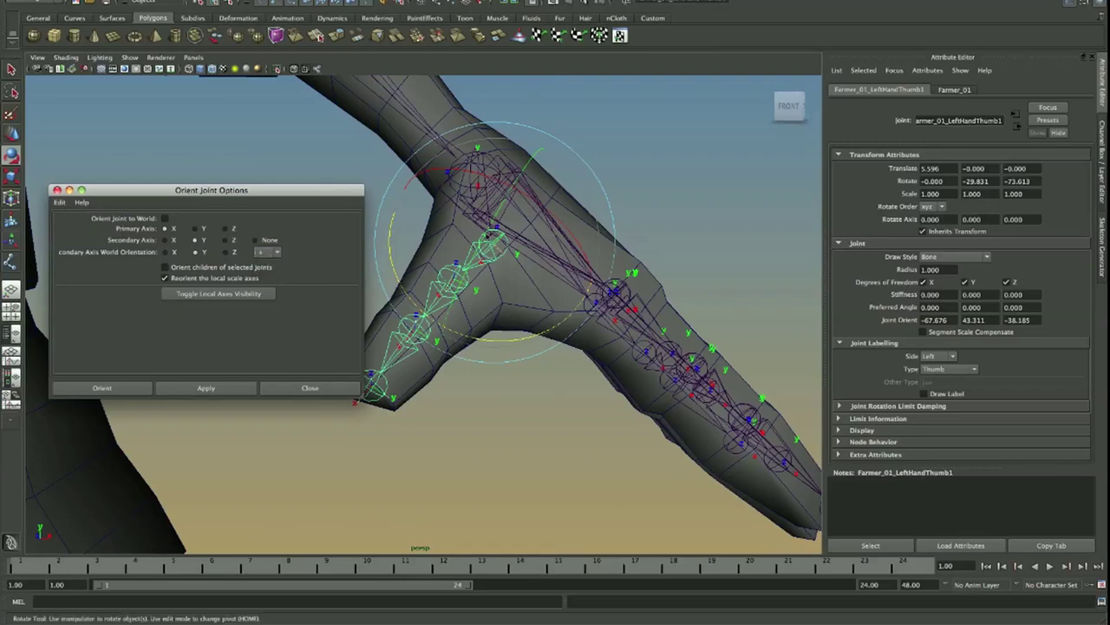
Step: Try orienting the left thumb's base joint, and freeze its translate, rotate, scale and joint orient values
{"action": "left_click_drag", "start_coordinate": [562, 197], "coordinate": [565, 305], "text": "alt"}
{"action": "left_click_drag", "start_coordinate": [481, 190], "coordinate": [473, 221], "text": "alt"}
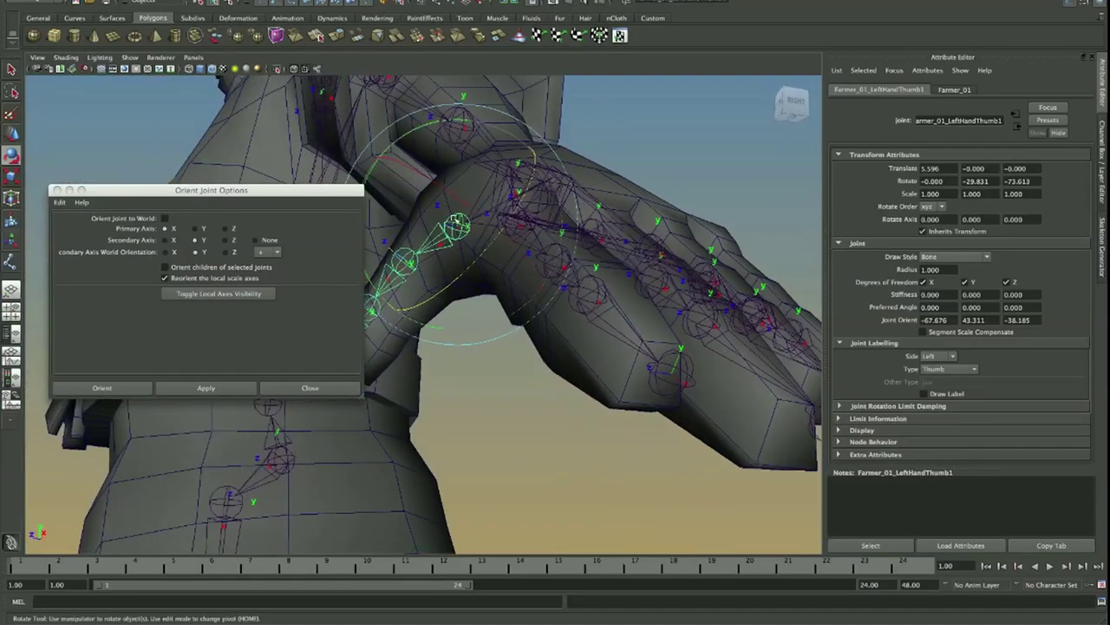
{"action": "left_click_drag", "start_coordinate": [397, 178], "coordinate": [526, 257], "text": "alt"}
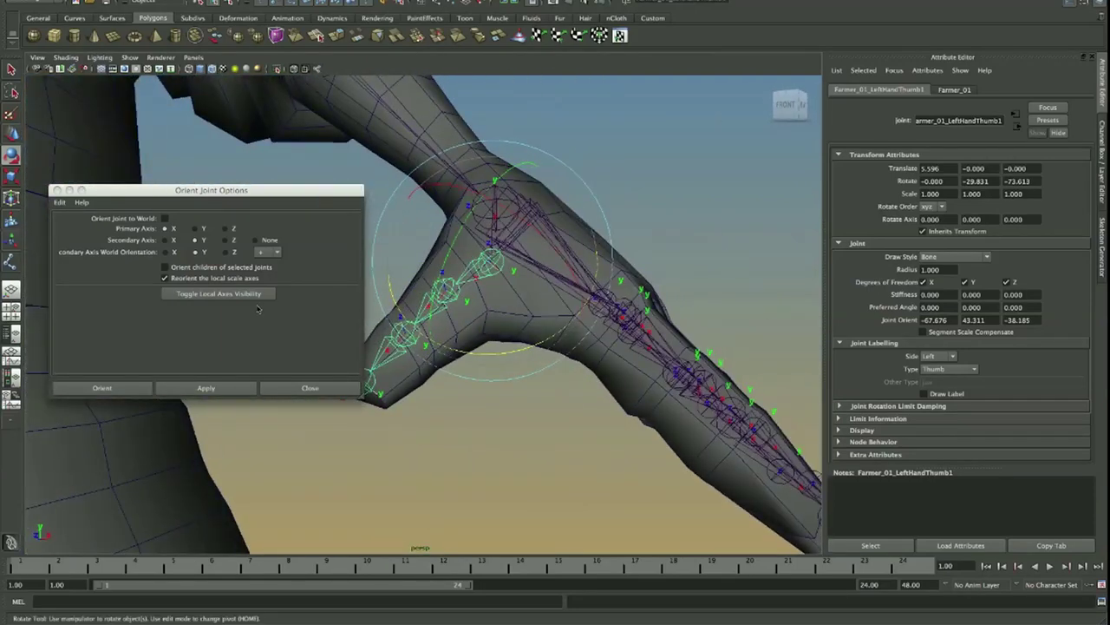
{"action": "left_click", "coordinate": [215, 389]}
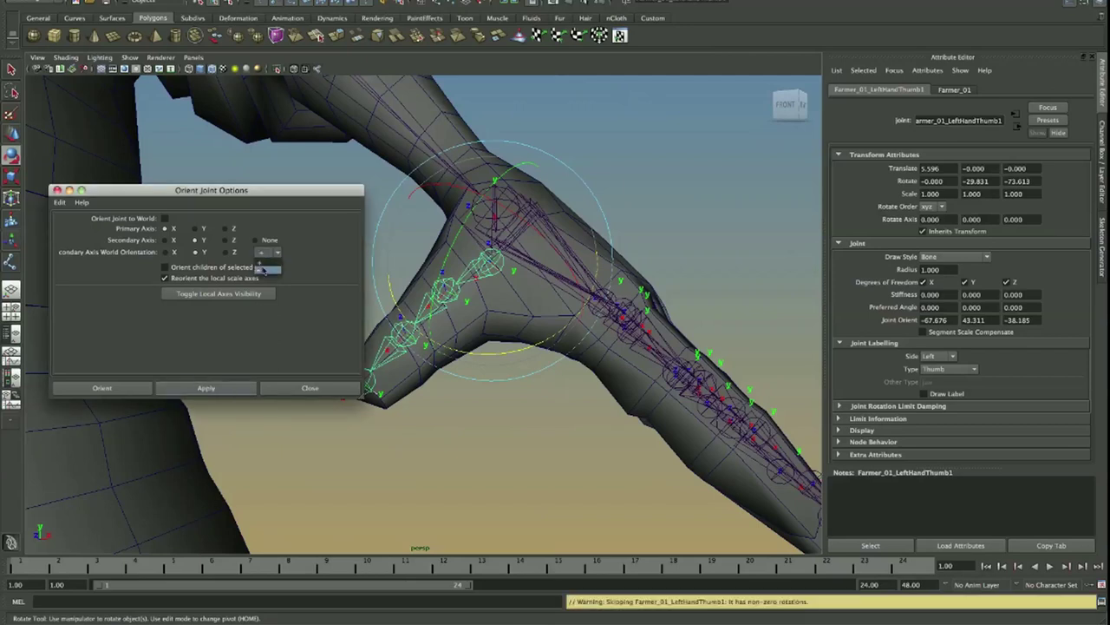
{"action": "right_click_drag", "start_coordinate": [522, 213], "coordinate": [560, 188], "text": "shift"}
{"action": "left_click", "coordinate": [210, 387]}
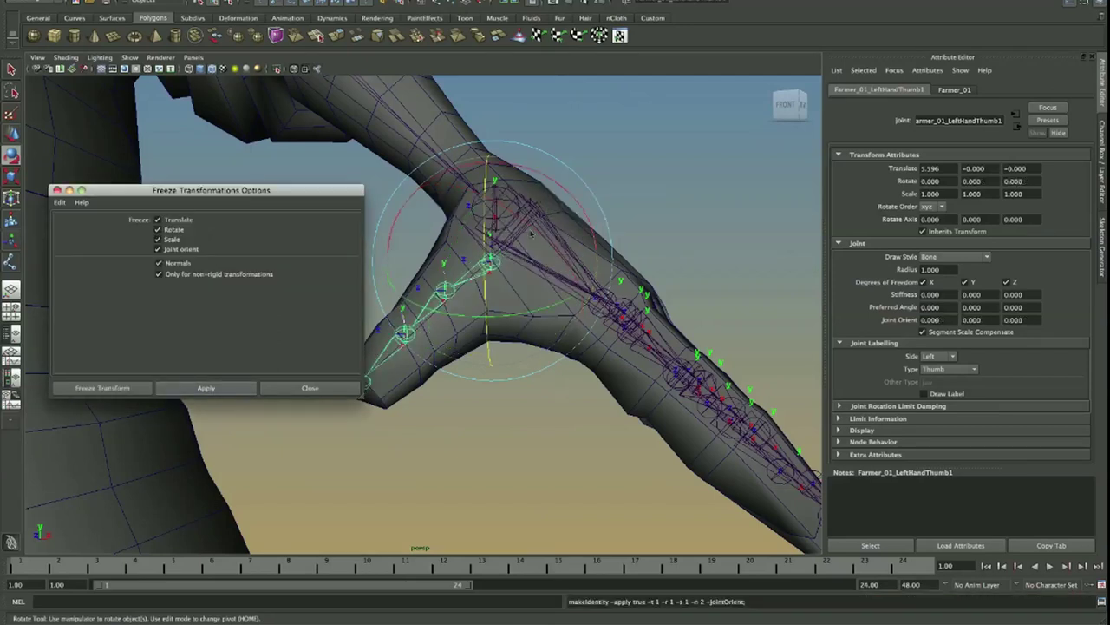
Step: Orient the left thumb's base joint with primary axis X, secondary axis Y and positive Y world orientation
{"action": "left_click_drag", "start_coordinate": [564, 196], "coordinate": [599, 192], "text": "alt"}
{"action": "key", "text": "space"}
{"action": "left_click", "coordinate": [656, 214]}
{"action": "left_click", "coordinate": [746, 330]}
{"action": "left_click", "coordinate": [210, 388]}
{"action": "left_click_drag", "start_coordinate": [531, 203], "coordinate": [536, 229], "text": "alt"}
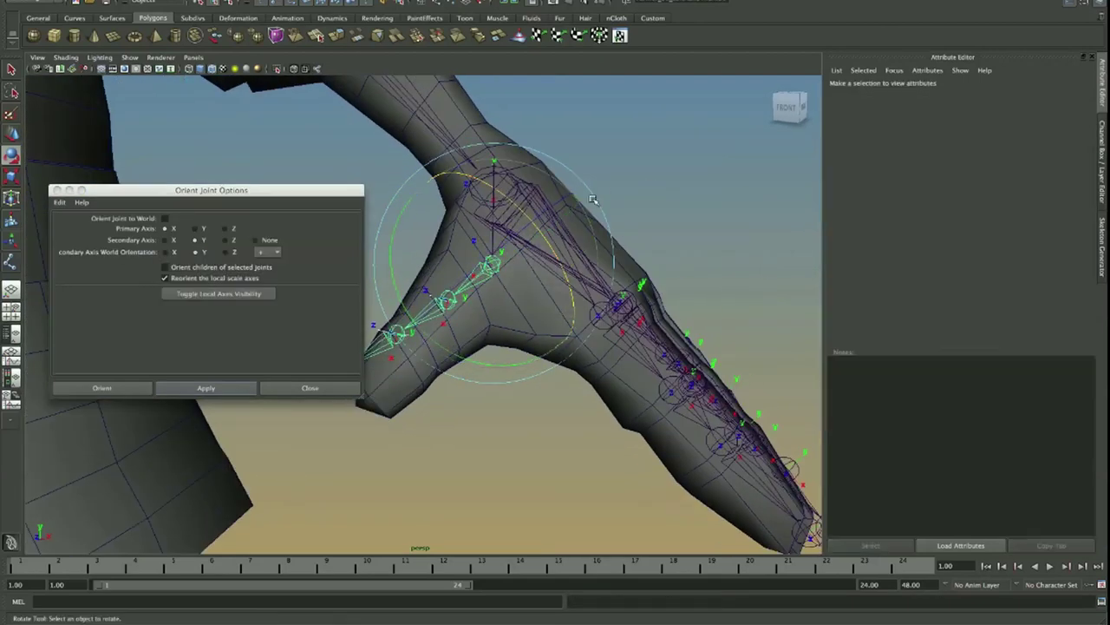
Step: Try rotating the left thumb's base joint to test its new orientation
{"action": "left_click_drag", "start_coordinate": [562, 328], "coordinate": [561, 331]}
{"action": "left_click", "coordinate": [503, 391]}
{"action": "left_click", "coordinate": [418, 310]}
{"action": "left_click_drag", "start_coordinate": [473, 321], "coordinate": [499, 334]}
{"action": "left_click", "coordinate": [477, 276]}
{"action": "left_click_drag", "start_coordinate": [477, 287], "coordinate": [460, 291], "text": "alt"}
Step: Freeze the left thumb chain's transformations and reorient it with the children of selected joints included
{"action": "left_click", "coordinate": [165, 267]}
{"action": "left_click", "coordinate": [226, 390]}
{"action": "key", "text": "w"}
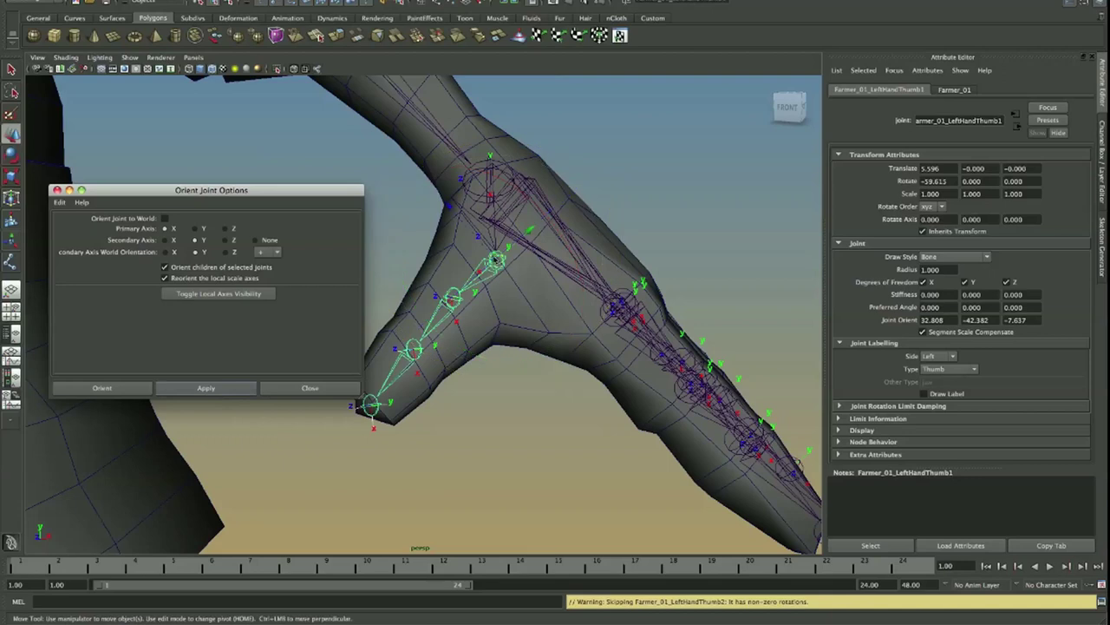
{"action": "right_click_drag", "start_coordinate": [510, 277], "coordinate": [525, 265], "text": "shift"}
{"action": "left_click", "coordinate": [222, 388]}
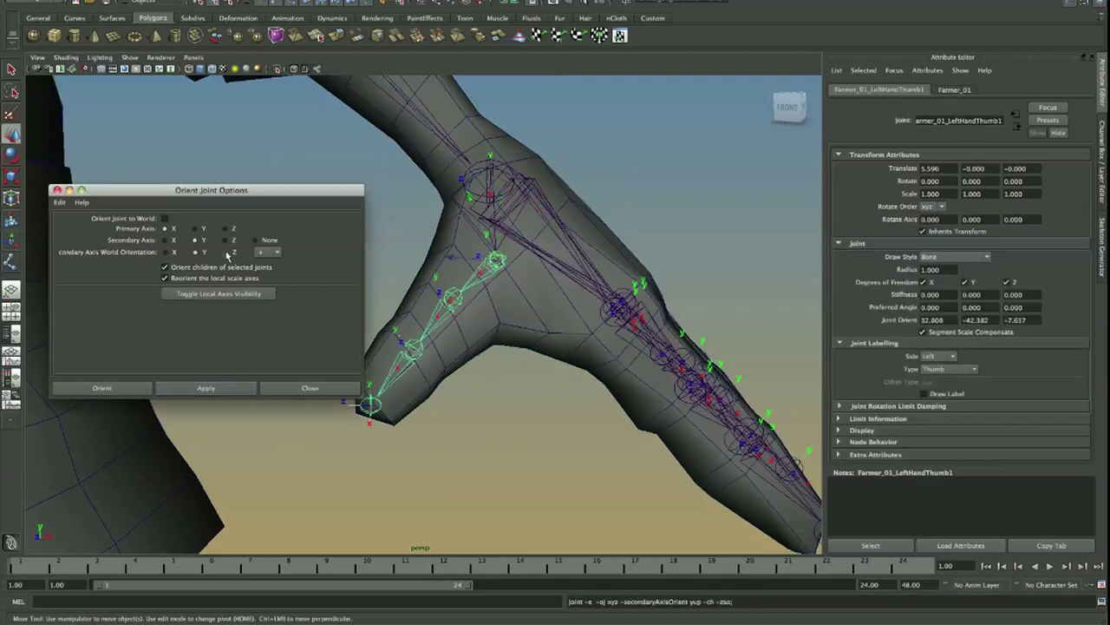
Step: Try rotating the reoriented left thumb's base joint, and undo the rotation
{"action": "key", "text": "e"}
{"action": "left_click_drag", "start_coordinate": [673, 172], "coordinate": [629, 228], "text": "alt"}
{"action": "left_click_drag", "start_coordinate": [599, 216], "coordinate": [538, 252]}
{"action": "key", "text": "ctrl+z"}
Step: Try Z and X as the secondary axis for the left thumb chain, and reapply the orientation with Y
{"action": "left_click", "coordinate": [224, 240]}
{"action": "left_click", "coordinate": [206, 389]}
{"action": "left_click", "coordinate": [184, 239]}
{"action": "mouse_move", "coordinate": [495, 286]}
{"action": "left_mouse_down", "text": "alt"}
{"action": "mouse_move", "coordinate": [577, 278]}
{"action": "mouse_move", "coordinate": [503, 282]}
{"action": "left_mouse_up", "text": "alt"}
{"action": "left_click", "coordinate": [208, 388]}
{"action": "left_click", "coordinate": [196, 240]}
{"action": "left_click", "coordinate": [228, 386]}
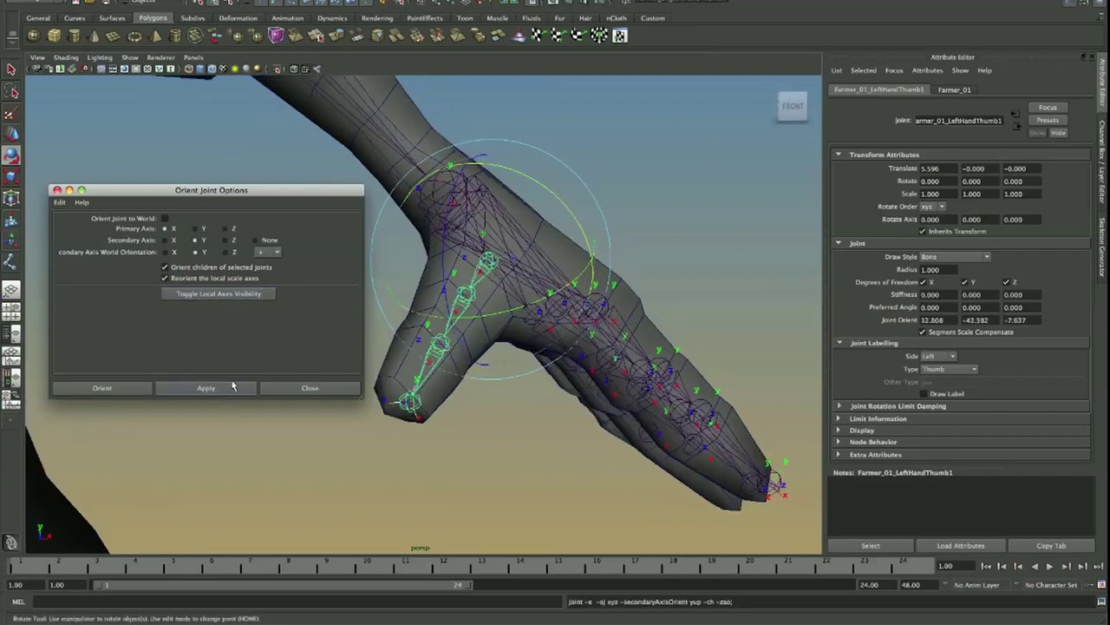
Step: In component mode, rotate the local rotation axis of the left thumb's base joint about 44.8 degrees around X
{"action": "left_click_drag", "start_coordinate": [621, 280], "coordinate": [478, 225], "text": "alt"}
{"action": "left_click", "coordinate": [473, 267]}
{"action": "left_click", "coordinate": [471, 268]}
{"action": "left_click", "coordinate": [228, 2]}
{"action": "left_click", "coordinate": [365, 2]}
{"action": "left_click", "coordinate": [491, 308]}
{"action": "left_click_drag", "start_coordinate": [587, 277], "coordinate": [518, 295]}
{"action": "left_click", "coordinate": [569, 249]}
{"action": "left_click", "coordinate": [226, 3]}
{"action": "left_click", "coordinate": [222, 390]}
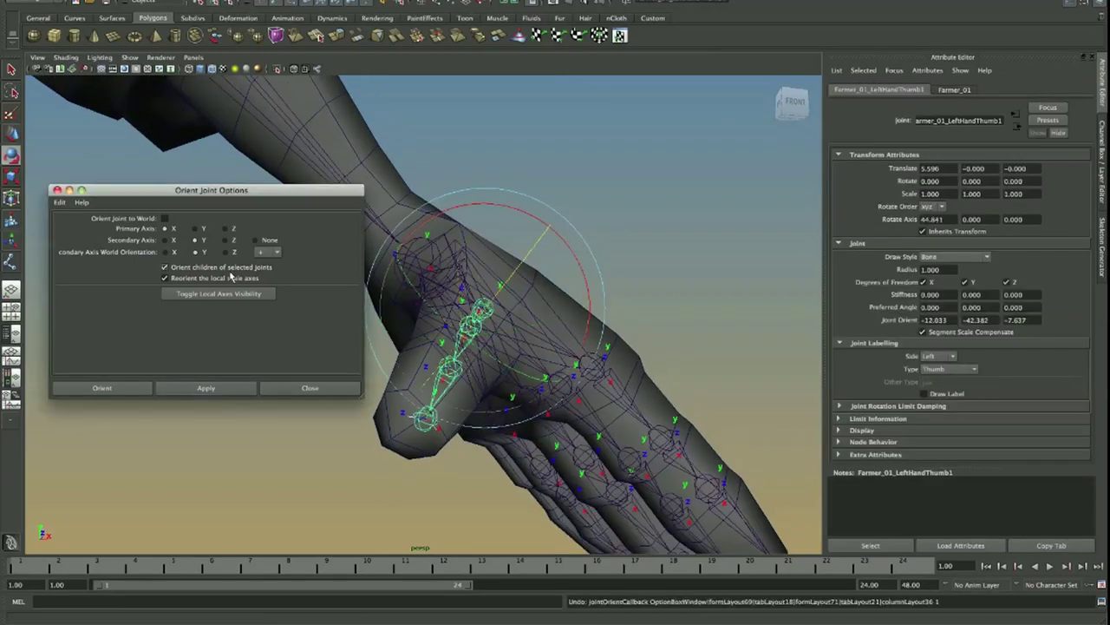
Step: Rotate the second left thumb joint's local rotation axis about 56.6 degrees around X
{"action": "left_click", "coordinate": [489, 305]}
{"action": "left_click", "coordinate": [471, 329]}
{"action": "left_click_drag", "start_coordinate": [473, 332], "coordinate": [510, 252], "text": "alt"}
{"action": "left_click", "coordinate": [482, 330]}
{"action": "left_click", "coordinate": [476, 330]}
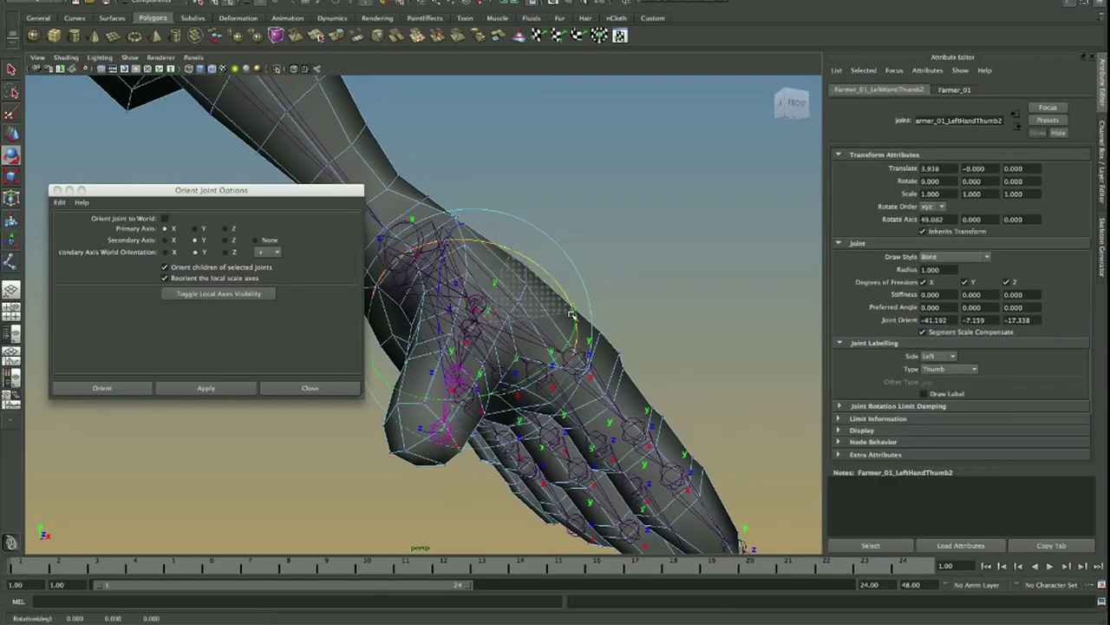
{"action": "left_click_drag", "start_coordinate": [573, 319], "coordinate": [575, 322]}
{"action": "mouse_move", "coordinate": [574, 323]}
{"action": "left_mouse_down", "text": "alt"}
{"action": "mouse_move", "coordinate": [566, 290]}
{"action": "mouse_move", "coordinate": [571, 303]}
{"action": "left_mouse_up", "text": "alt"}
{"action": "left_click", "coordinate": [530, 305]}
Step: Rotate the third left thumb joint's local rotation axis about 55.3 degrees around X
{"action": "left_click", "coordinate": [475, 322]}
{"action": "left_click_drag", "start_coordinate": [474, 325], "coordinate": [460, 368], "text": "alt"}
{"action": "left_click", "coordinate": [452, 378]}
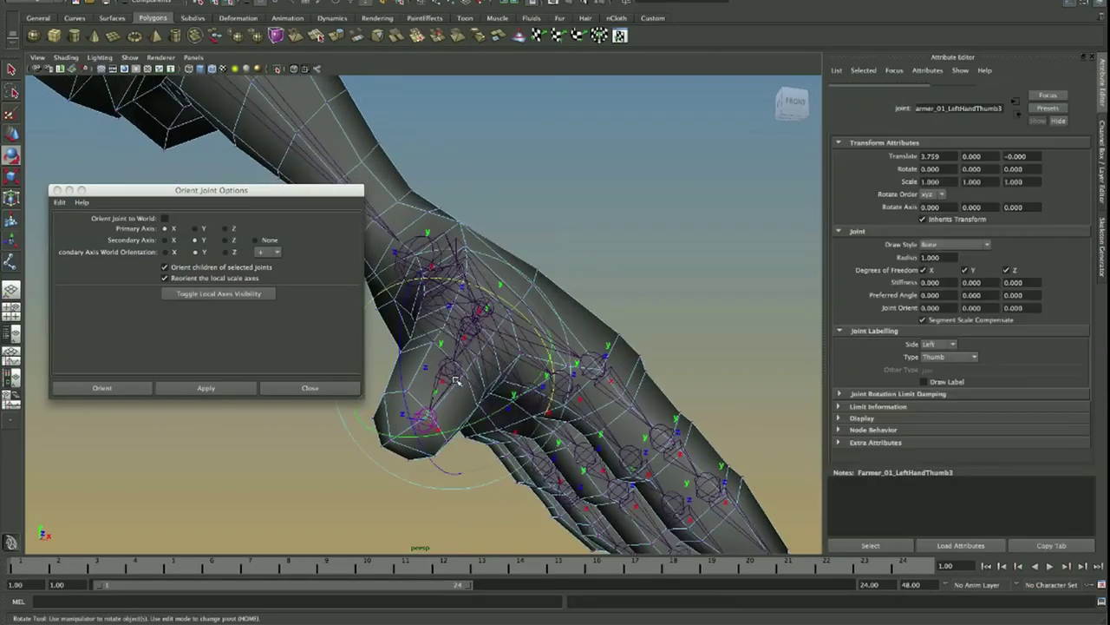
{"action": "left_click", "coordinate": [559, 377]}
{"action": "key", "text": "w"}
{"action": "left_click_drag", "start_coordinate": [558, 374], "coordinate": [582, 307], "text": "alt"}
Step: Return to object selection, select the left thumb's base joint and close the Orient Joint options
{"action": "key", "text": "F8"}
{"action": "left_click", "coordinate": [507, 296]}
{"action": "right_click_drag", "start_coordinate": [582, 307], "coordinate": [514, 304], "text": "alt"}
{"action": "left_click", "coordinate": [322, 388]}
{"action": "left_click", "coordinate": [590, 227]}
{"action": "left_click_drag", "start_coordinate": [502, 297], "coordinate": [456, 317], "text": "alt"}
{"action": "left_click", "coordinate": [491, 297]}
{"action": "left_click_drag", "start_coordinate": [202, 190], "coordinate": [193, 191]}
{"action": "left_click", "coordinate": [302, 389]}
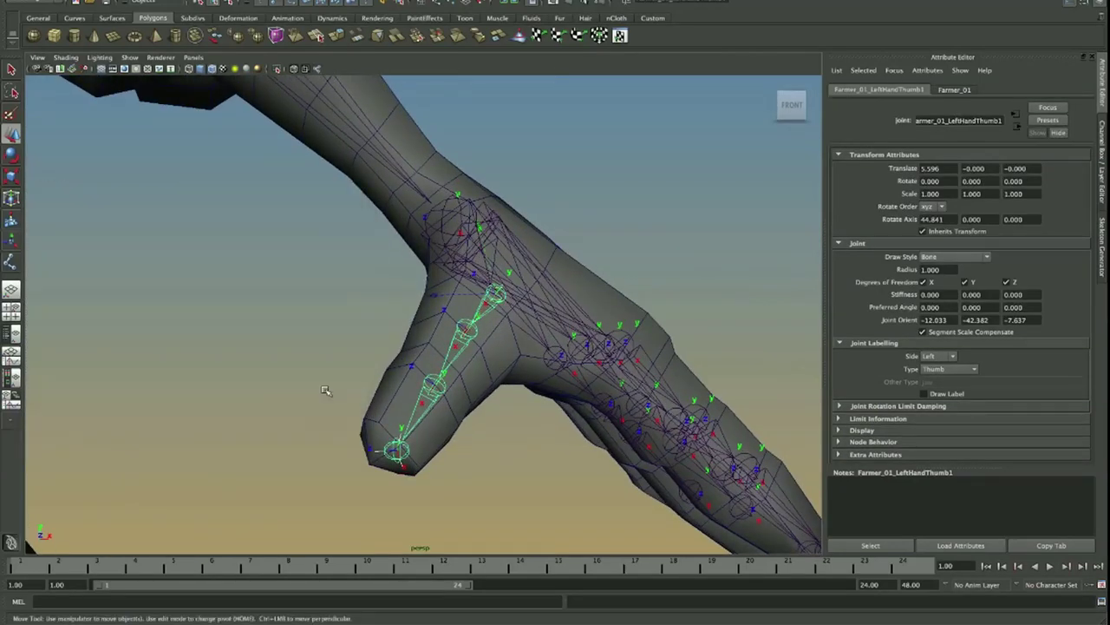
Step: Compare the move and rotate axes of the left thumb's base joint, and clear the selection
{"action": "left_click_drag", "start_coordinate": [474, 285], "coordinate": [502, 287], "text": "alt"}
{"action": "key", "text": "e"}
{"action": "key", "text": "w"}
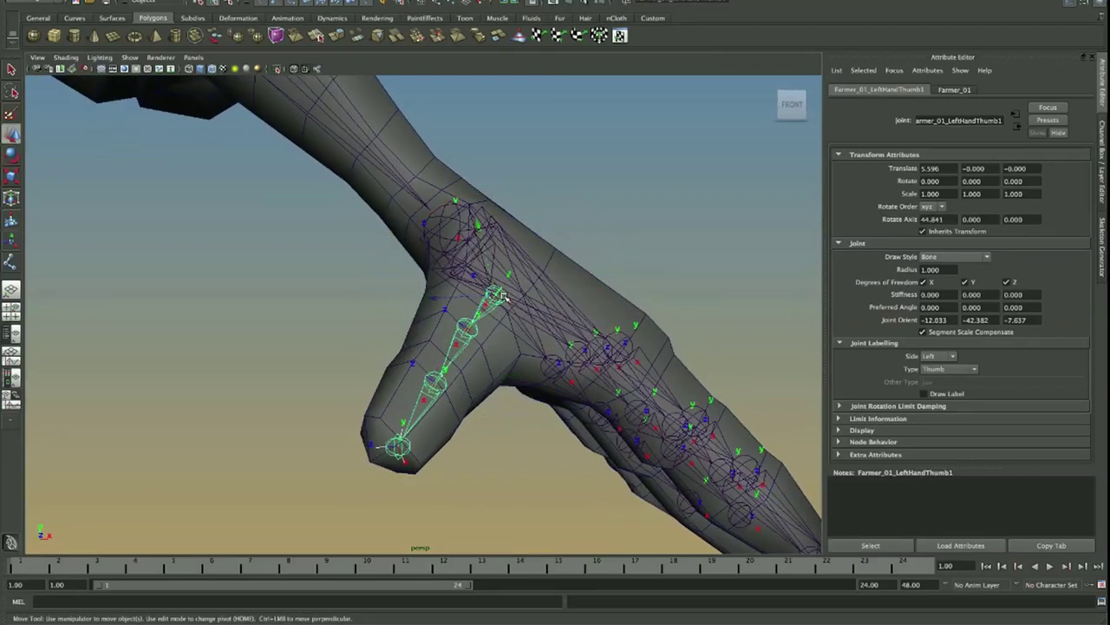
{"action": "key", "text": "e"}
{"action": "left_click", "coordinate": [622, 177]}
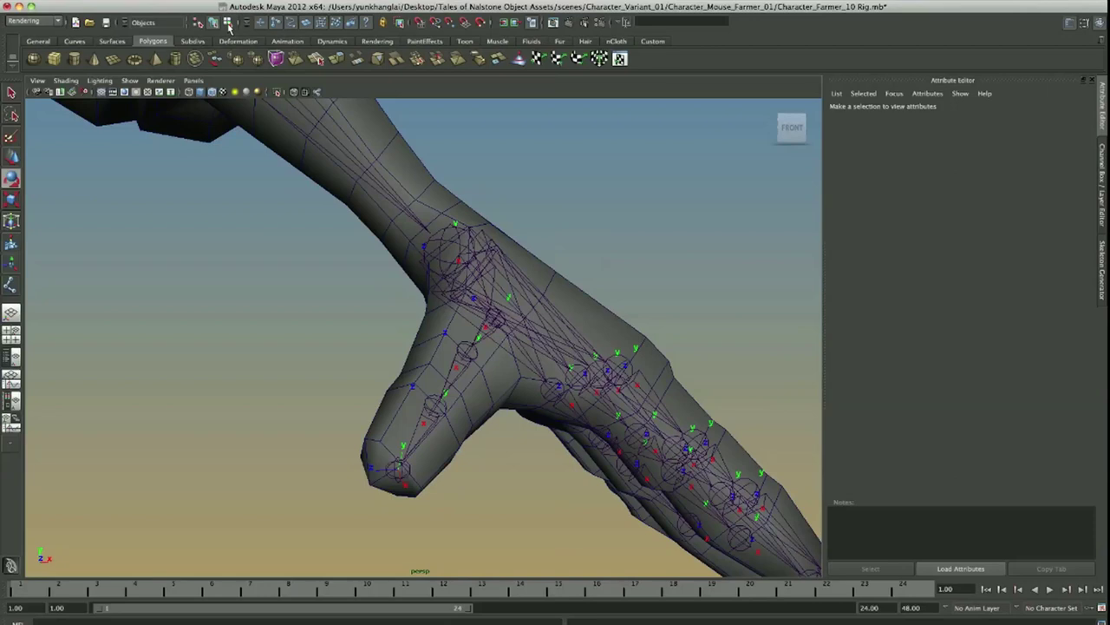
Step: Switch to component selection with local rotation axes and select the axis of the left thumb's base joint
{"action": "left_click", "coordinate": [227, 21]}
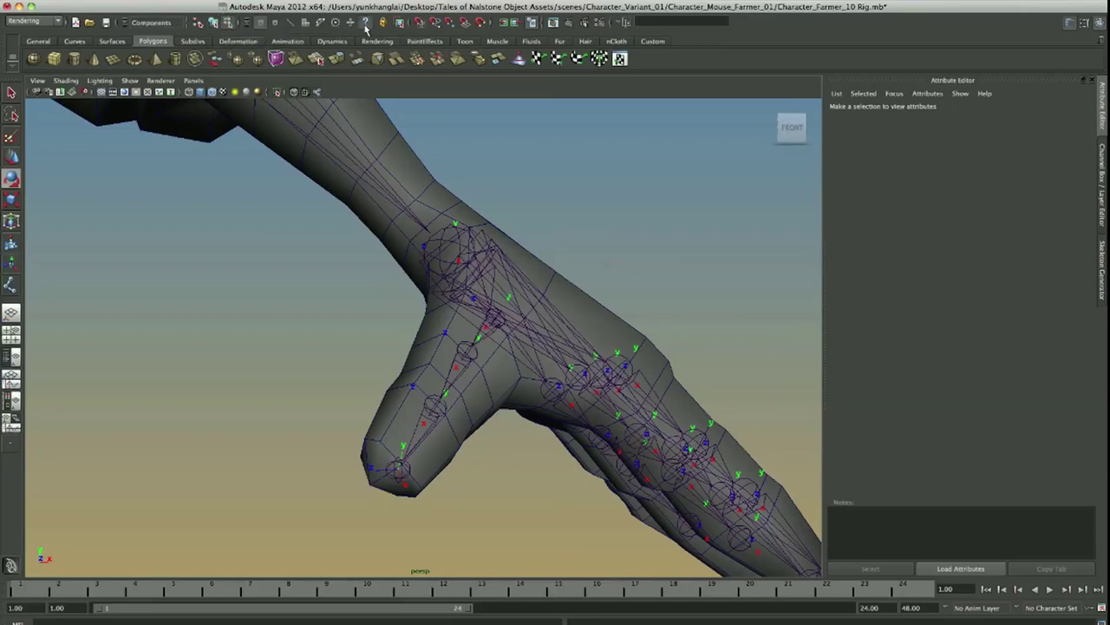
{"action": "left_click_drag", "start_coordinate": [568, 338], "coordinate": [483, 364], "text": "alt"}
{"action": "right_click_drag", "start_coordinate": [483, 364], "coordinate": [527, 313], "text": "alt"}
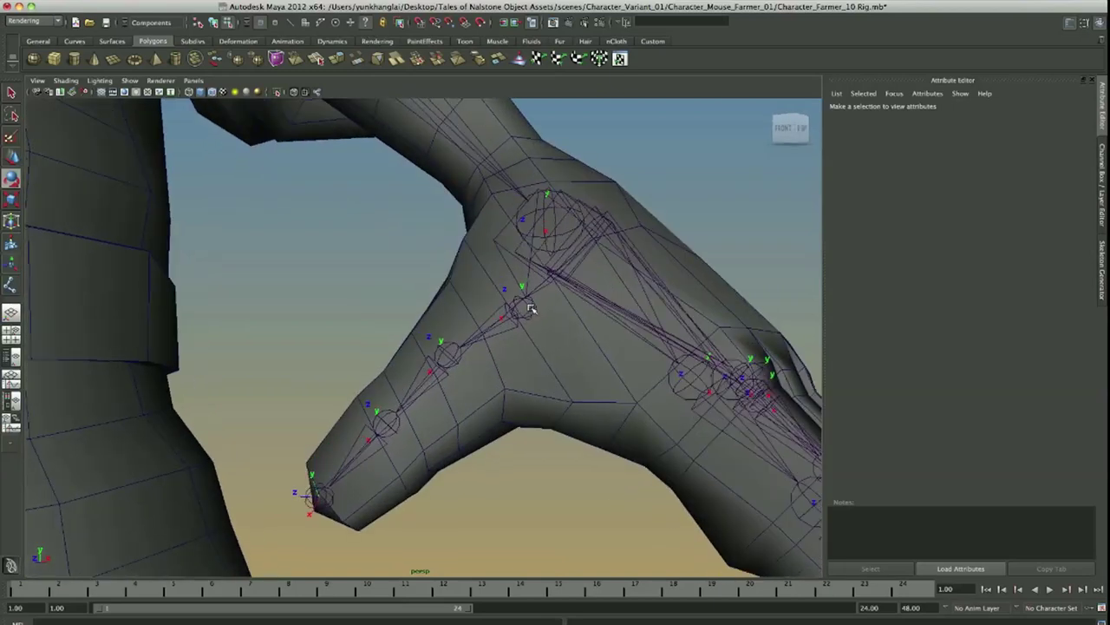
{"action": "left_click", "coordinate": [531, 308]}
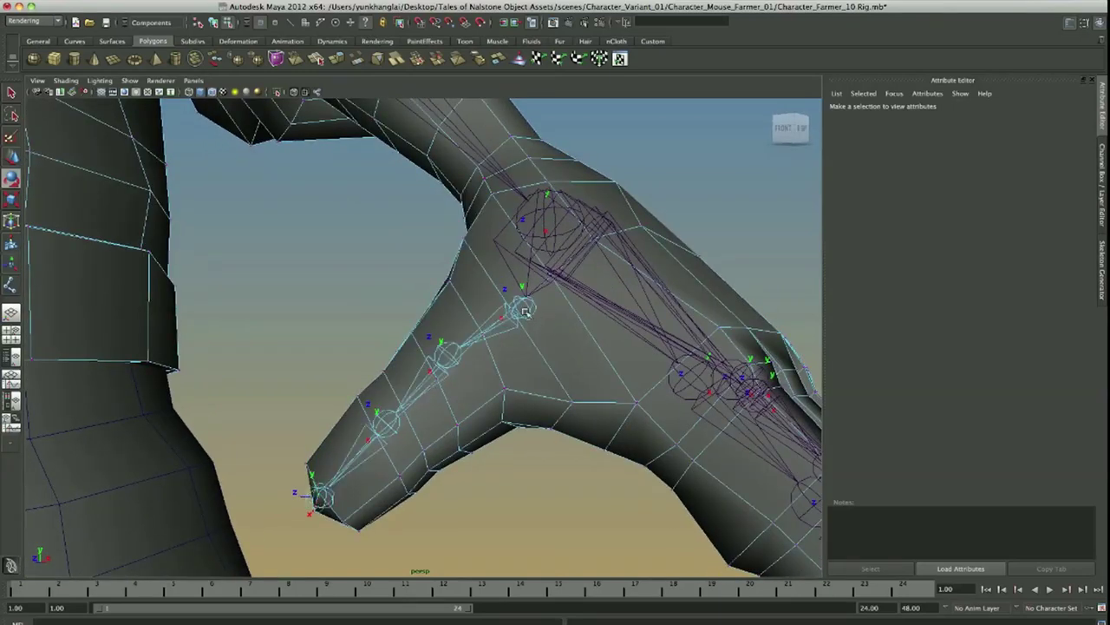
{"action": "left_click_drag", "start_coordinate": [524, 311], "coordinate": [545, 324], "text": "alt"}
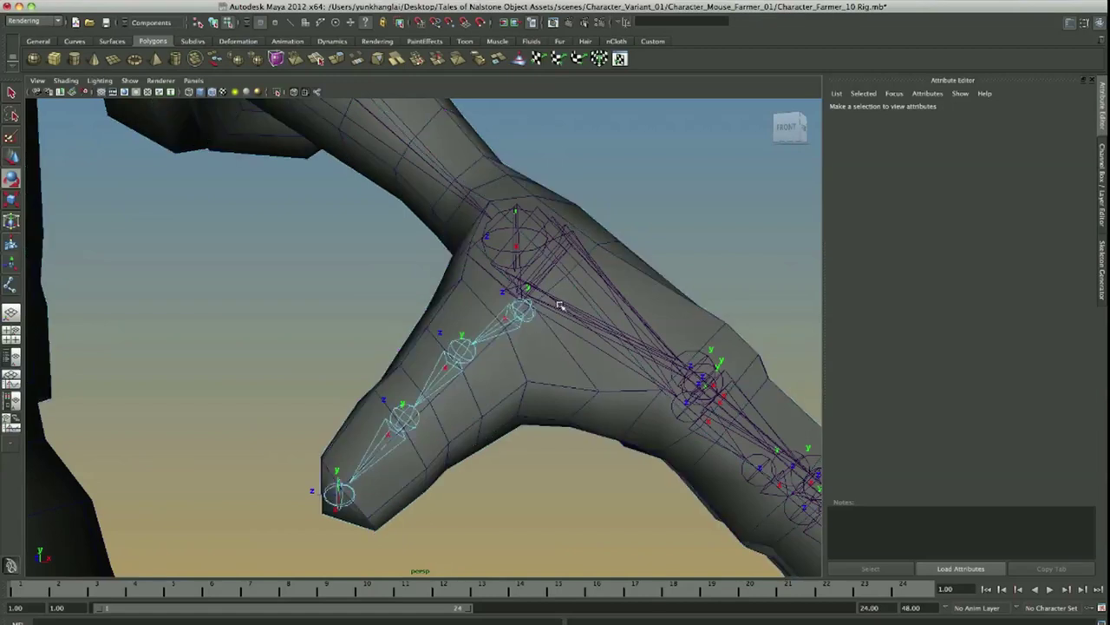
{"action": "left_click_drag", "start_coordinate": [563, 306], "coordinate": [521, 342], "text": "alt"}
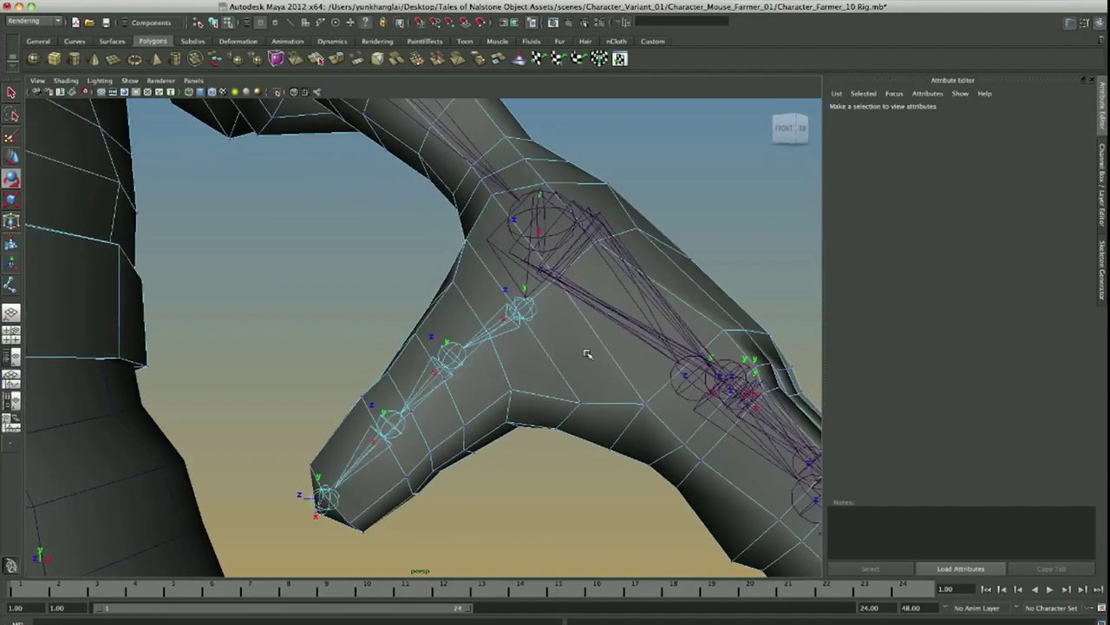
{"action": "left_click", "coordinate": [550, 331]}
{"action": "left_click_drag", "start_coordinate": [598, 257], "coordinate": [522, 310], "text": "alt"}
{"action": "left_click", "coordinate": [520, 309]}
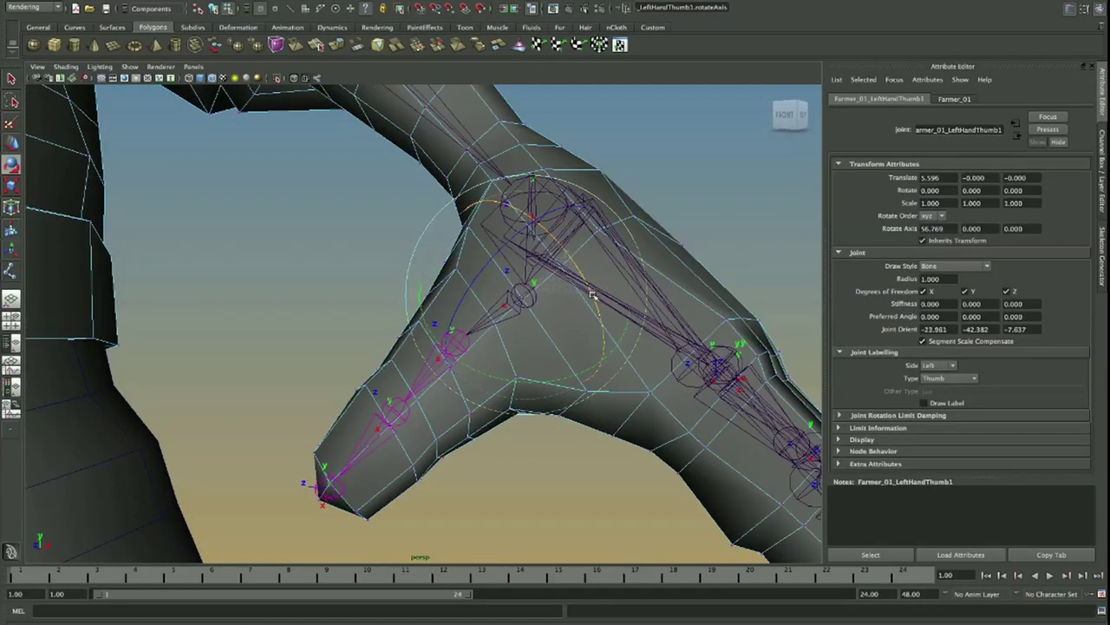
Step: Try rotating the local rotation axis of the left thumb's base joint around X, and undo the changes
{"action": "left_click_drag", "start_coordinate": [593, 294], "coordinate": [573, 264]}
{"action": "left_click_drag", "start_coordinate": [537, 288], "coordinate": [564, 292], "text": "alt"}
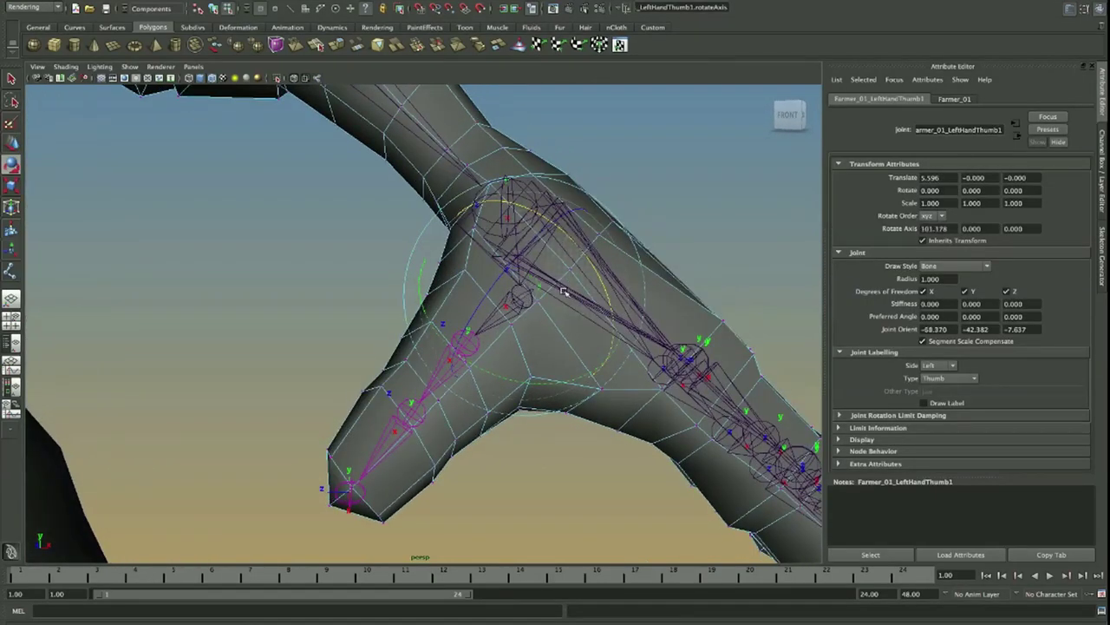
{"action": "left_click_drag", "start_coordinate": [562, 312], "coordinate": [515, 292], "text": "alt"}
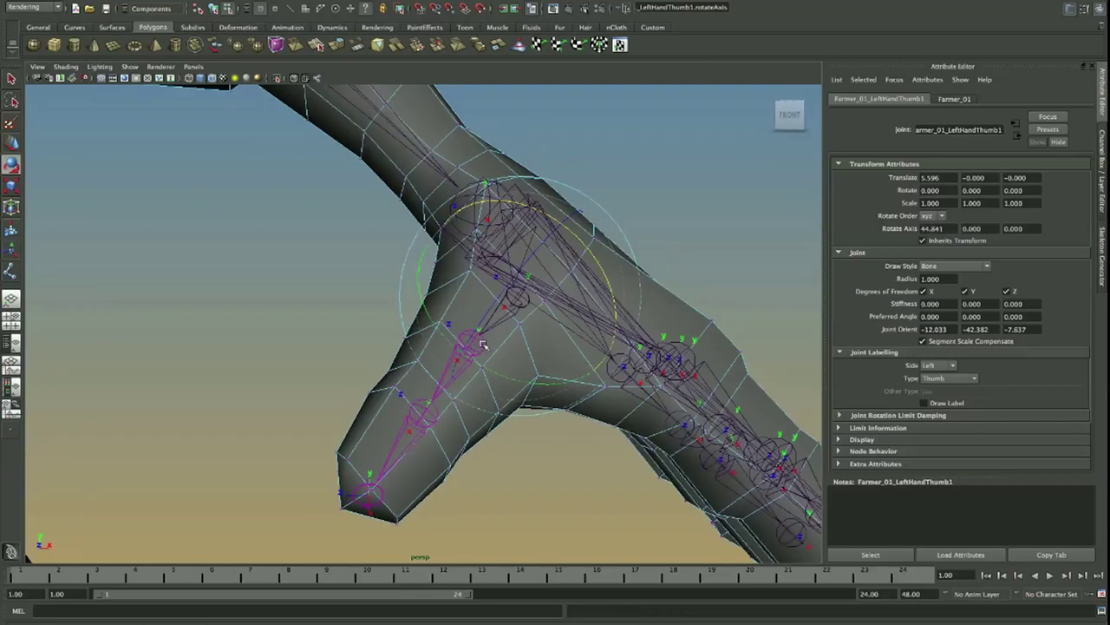
{"action": "left_click_drag", "start_coordinate": [487, 342], "coordinate": [586, 203], "text": "alt"}
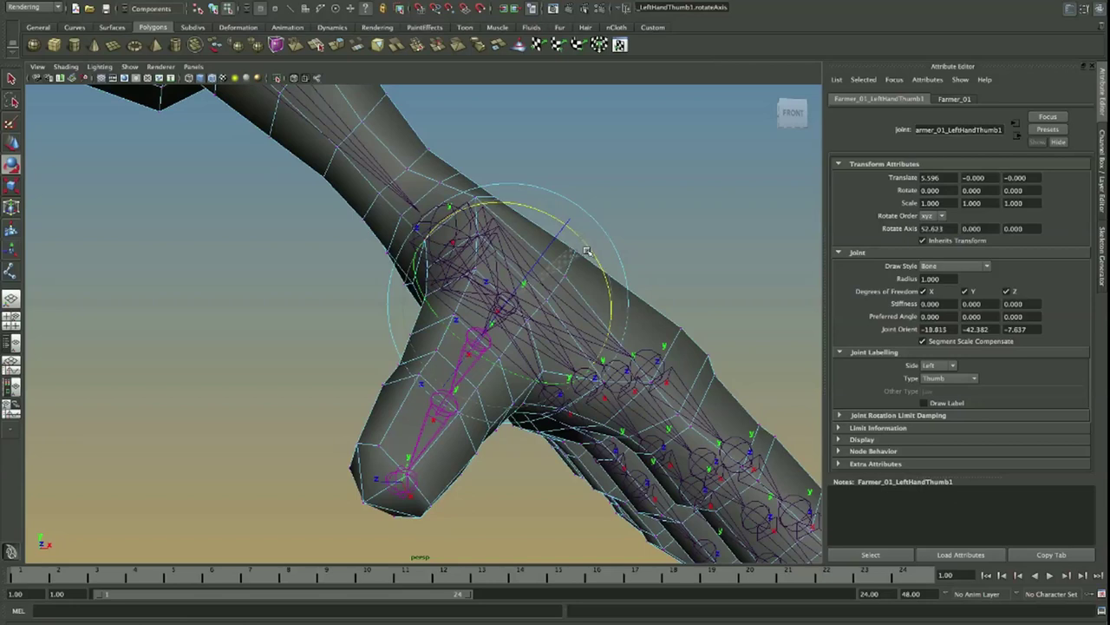
{"action": "left_click_drag", "start_coordinate": [562, 269], "coordinate": [522, 284], "text": "alt"}
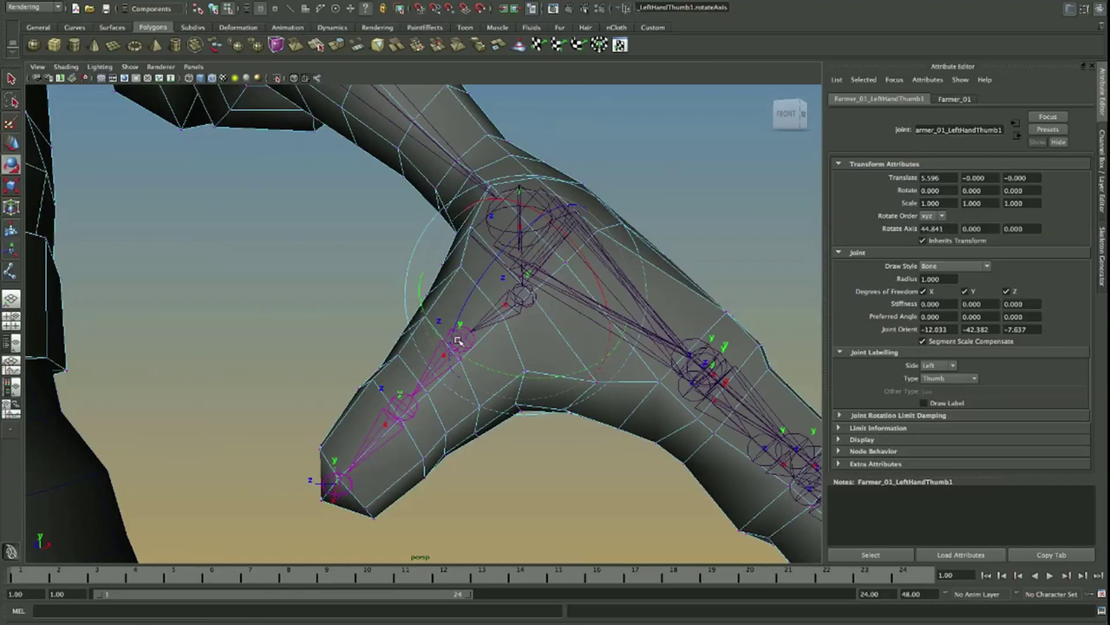
{"action": "left_click_drag", "start_coordinate": [351, 452], "coordinate": [398, 411], "text": "alt"}
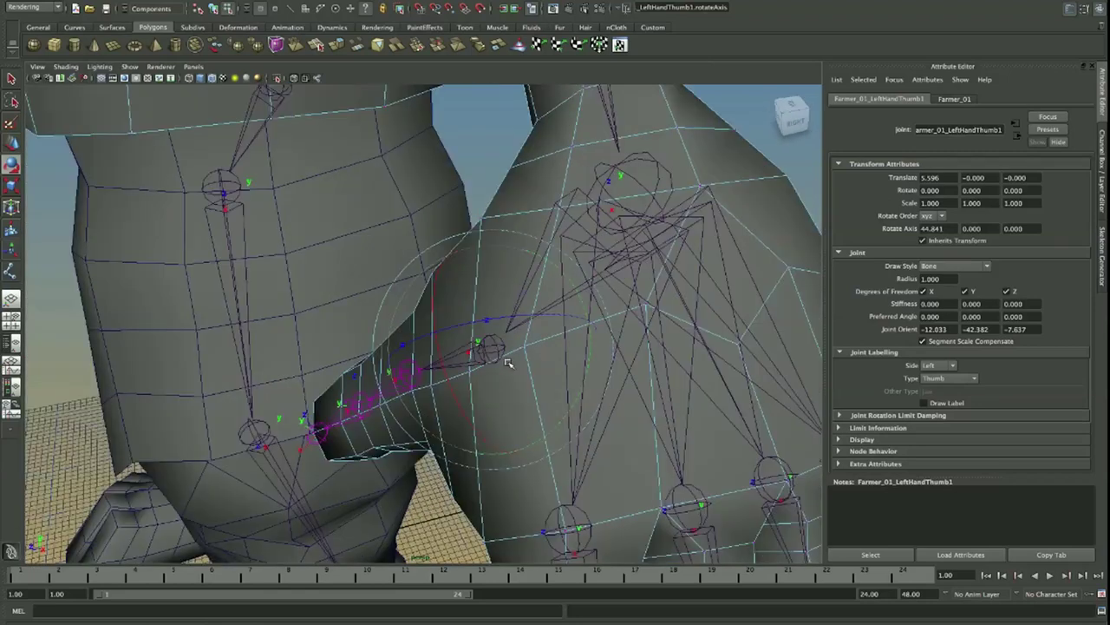
Step: Switch back to object selection and select the left thumb joints to check their axes
{"action": "left_click_drag", "start_coordinate": [508, 356], "coordinate": [540, 275], "text": "alt"}
{"action": "key", "text": "F8"}
{"action": "left_click", "coordinate": [657, 171]}
{"action": "left_click", "coordinate": [537, 284]}
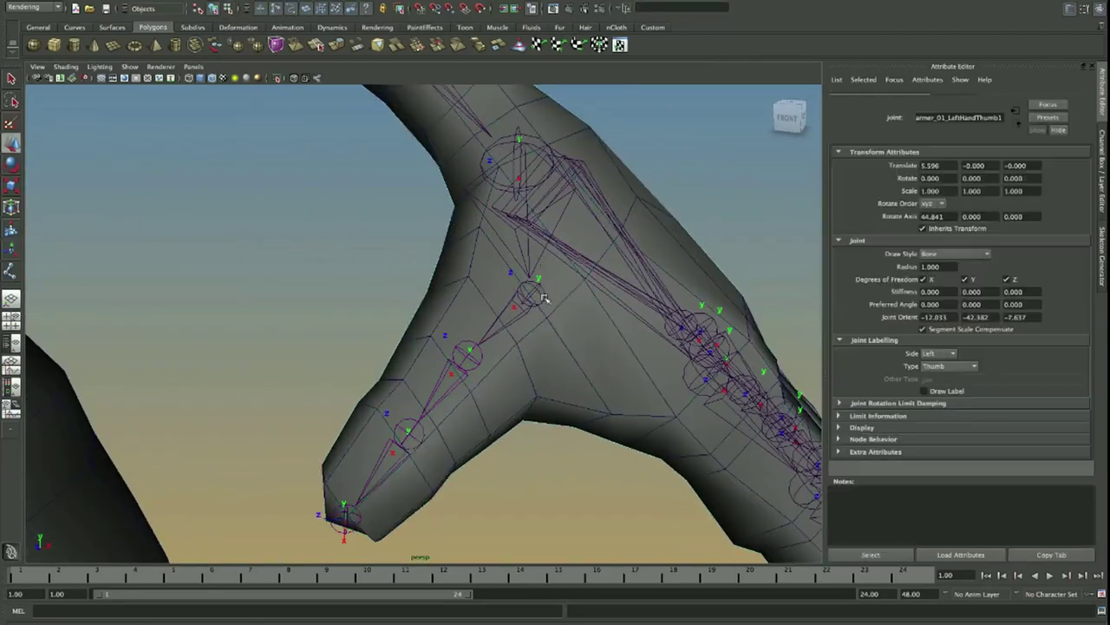
{"action": "mouse_move", "coordinate": [507, 311]}
{"action": "left_mouse_down", "text": "alt"}
{"action": "mouse_move", "coordinate": [554, 226]}
{"action": "mouse_move", "coordinate": [533, 408]}
{"action": "mouse_move", "coordinate": [472, 389]}
{"action": "mouse_move", "coordinate": [536, 293]}
{"action": "mouse_move", "coordinate": [499, 325]}
{"action": "left_mouse_up", "text": "alt"}
{"action": "key", "text": "e"}
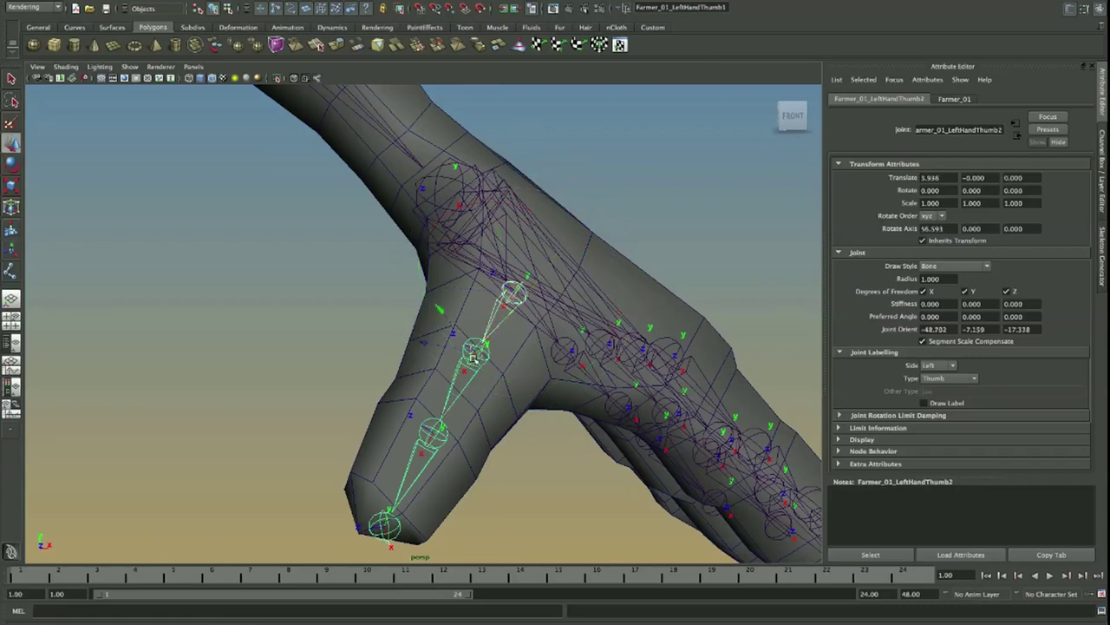
Step: Try rotating the third left thumb joint around its corrected axis, and undo the rotation
{"action": "key", "text": "e"}
{"action": "left_click", "coordinate": [435, 432]}
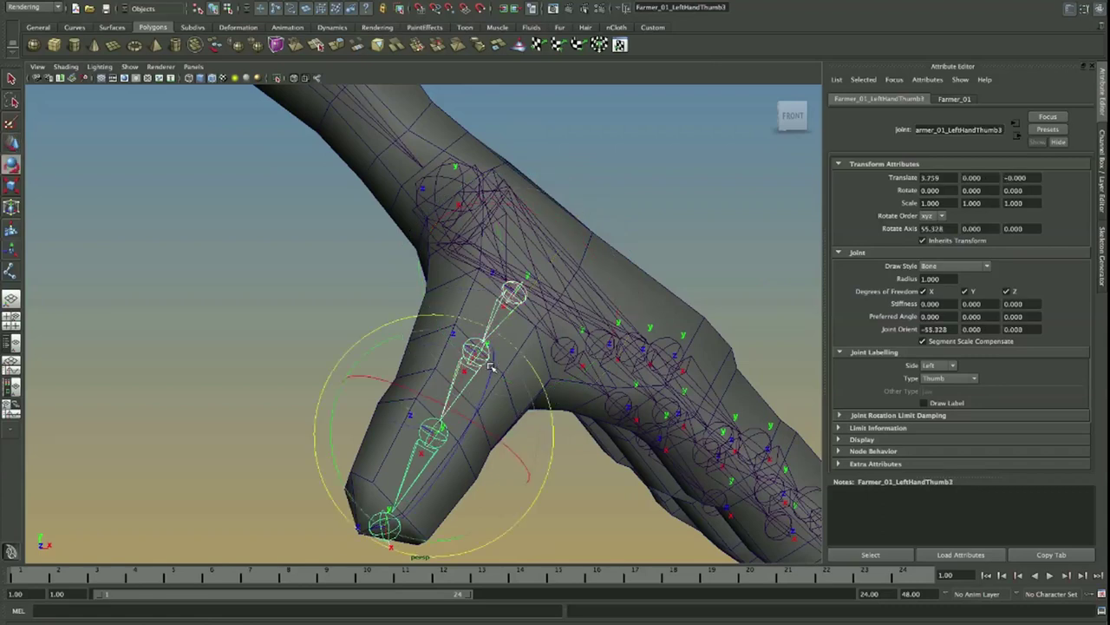
{"action": "left_click_drag", "start_coordinate": [490, 369], "coordinate": [400, 284]}
{"action": "key", "text": "ctrl+z"}
Step: Rotate the left thumb's base joint about -7.5 degrees around its local Z axis
{"action": "left_click", "coordinate": [526, 295]}
{"action": "left_click", "coordinate": [519, 299]}
{"action": "left_click_drag", "start_coordinate": [548, 300], "coordinate": [565, 428], "text": "alt"}
{"action": "left_click", "coordinate": [464, 342]}
{"action": "left_click", "coordinate": [523, 327]}
{"action": "scroll", "coordinate": [482, 287], "scroll_direction": "down", "scroll_amount": 2}
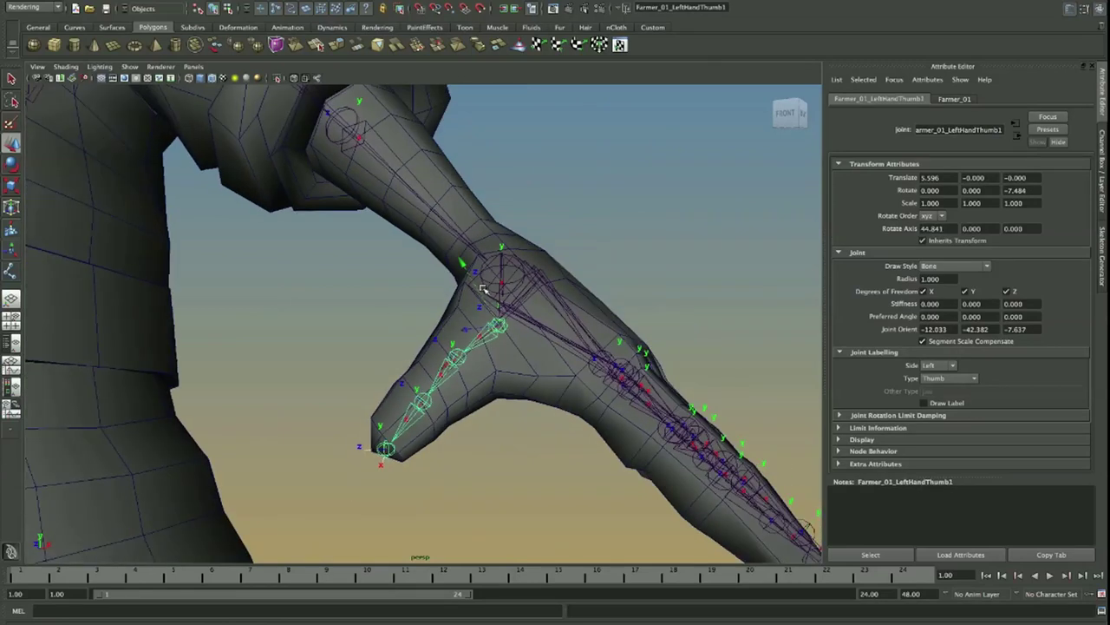
Step: Freeze the translate, rotate and scale transformations on the hips joint, with joint orient excluded, and close the freeze options
{"action": "left_click", "coordinate": [512, 265]}
{"action": "left_click_drag", "start_coordinate": [635, 290], "coordinate": [577, 306], "text": "alt"}
{"action": "scroll", "coordinate": [577, 306], "scroll_direction": "down", "scroll_amount": 4}
{"action": "left_click_drag", "start_coordinate": [565, 255], "coordinate": [656, 262], "text": "alt"}
{"action": "left_click", "coordinate": [199, 324]}
{"action": "right_click_drag", "start_coordinate": [213, 316], "coordinate": [330, 306]}
{"action": "key", "text": "ctrl+z"}
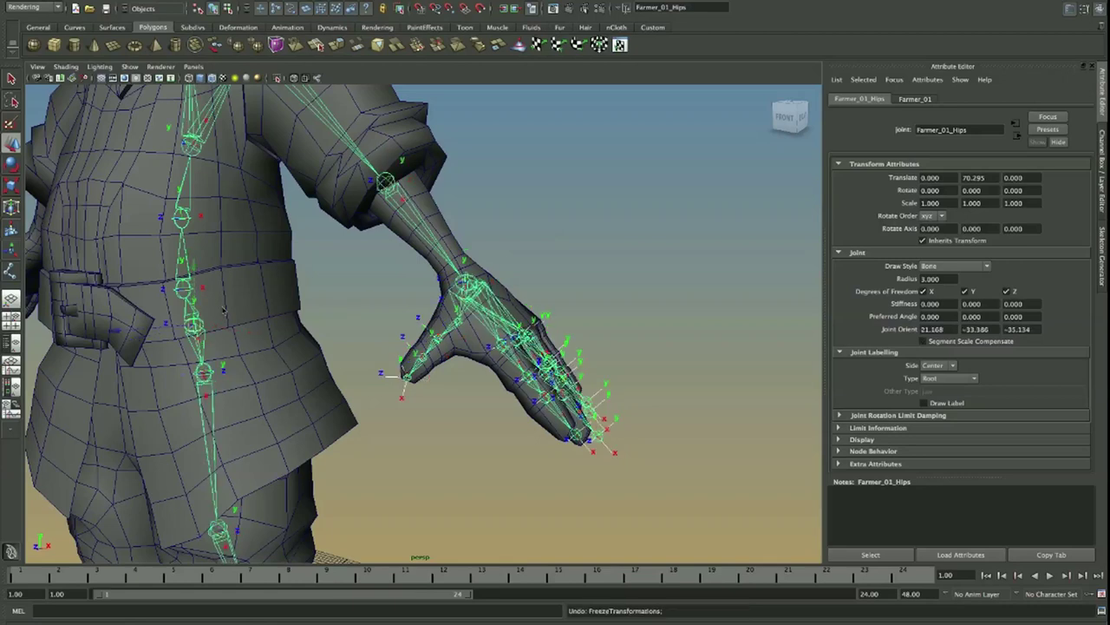
{"action": "right_click_drag", "start_coordinate": [223, 309], "coordinate": [274, 335]}
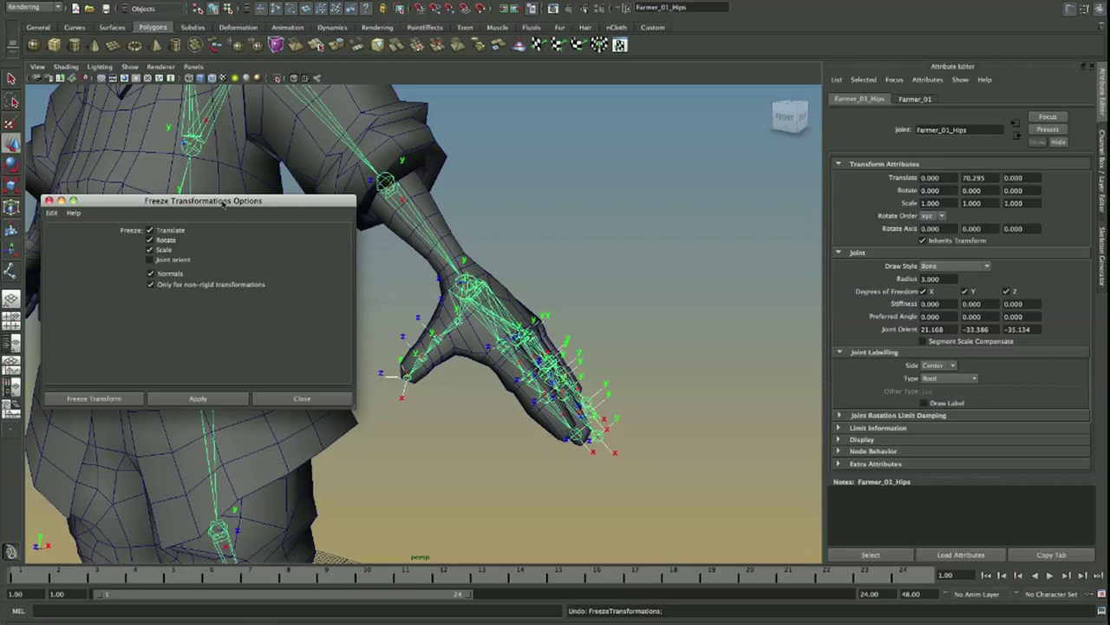
{"action": "left_click_drag", "start_coordinate": [224, 203], "coordinate": [648, 146]}
{"action": "left_click", "coordinate": [616, 343]}
{"action": "left_click_drag", "start_coordinate": [413, 284], "coordinate": [309, 293], "text": "alt"}
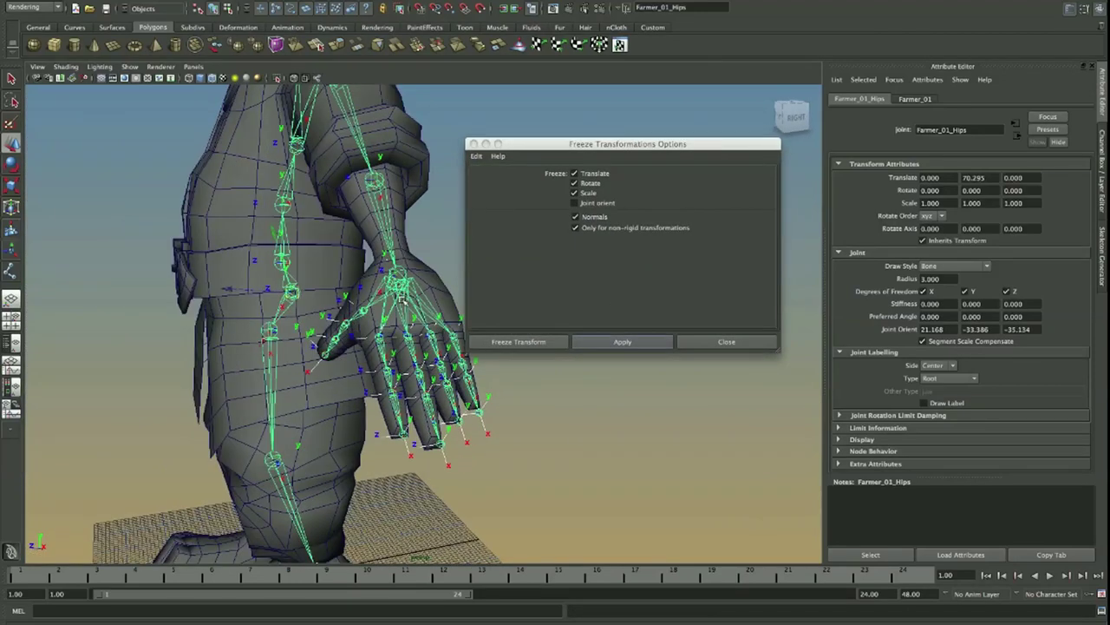
{"action": "left_click_drag", "start_coordinate": [361, 323], "coordinate": [306, 197], "text": "alt"}
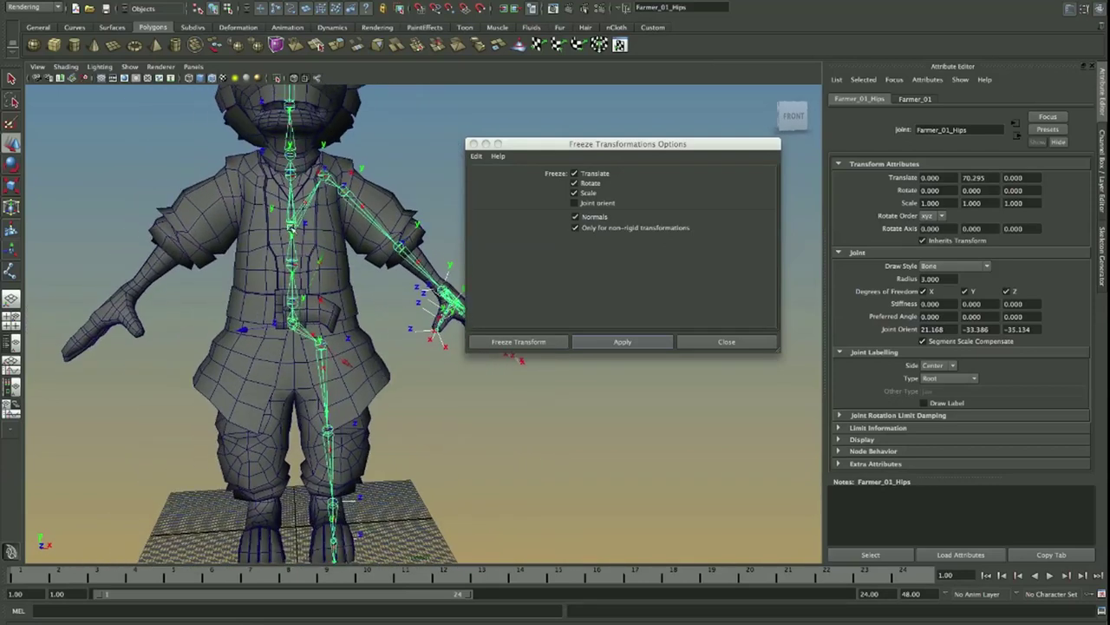
{"action": "left_click", "coordinate": [291, 229]}
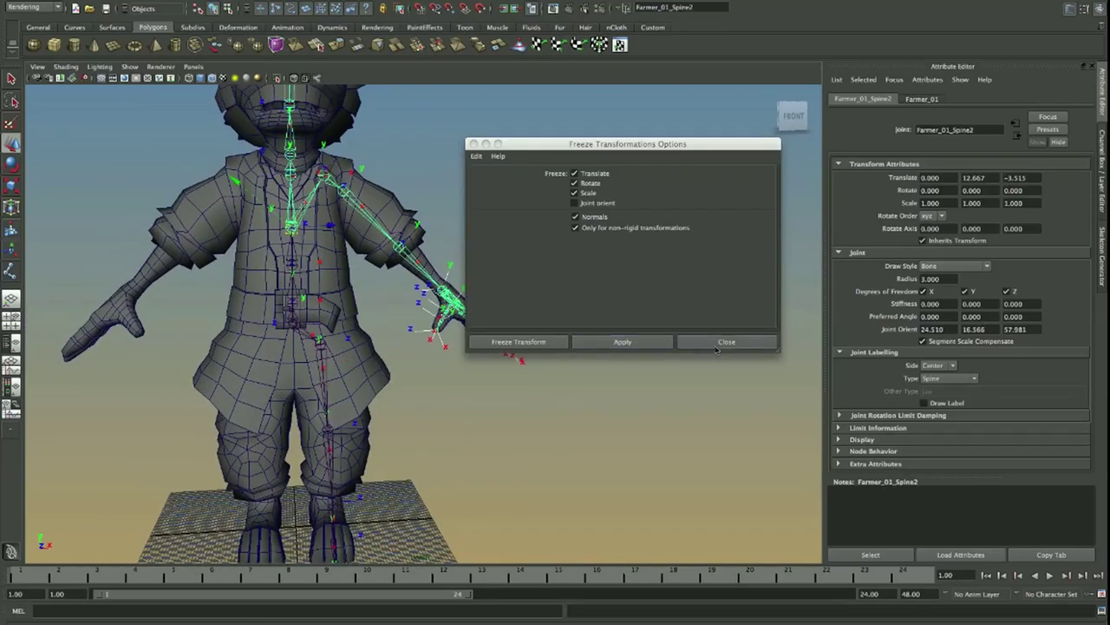
{"action": "left_click", "coordinate": [716, 346]}
Step: Check the transform attributes of the left shoulder, spine and hips joints after the freeze
{"action": "left_click", "coordinate": [457, 243]}
{"action": "left_click_drag", "start_coordinate": [421, 236], "coordinate": [338, 218], "text": "alt"}
{"action": "right_click_drag", "start_coordinate": [337, 218], "coordinate": [449, 187], "text": "alt"}
{"action": "middle_click_drag", "start_coordinate": [448, 187], "coordinate": [526, 350], "text": "alt"}
{"action": "left_click", "coordinate": [416, 310]}
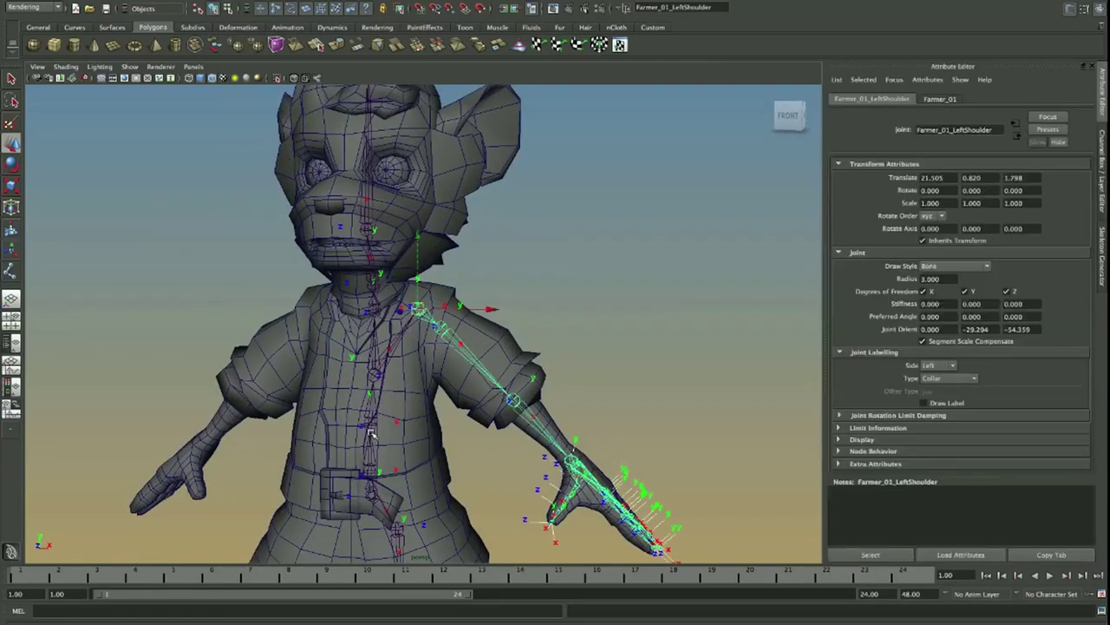
{"action": "left_click", "coordinate": [371, 431]}
{"action": "left_click", "coordinate": [368, 476]}
{"action": "left_click_drag", "start_coordinate": [368, 476], "coordinate": [356, 489], "text": "alt"}
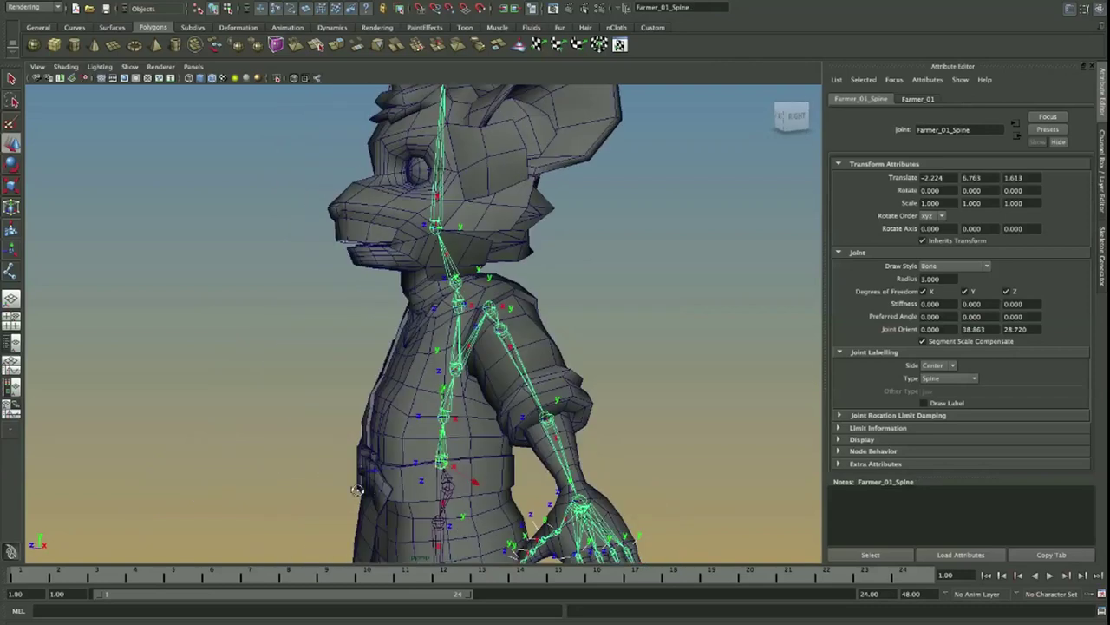
{"action": "left_click", "coordinate": [446, 484]}
{"action": "left_click_drag", "start_coordinate": [446, 483], "coordinate": [549, 477], "text": "alt"}
{"action": "right_click_drag", "start_coordinate": [548, 477], "coordinate": [278, 419], "text": "alt"}
{"action": "left_click", "coordinate": [428, 412]}
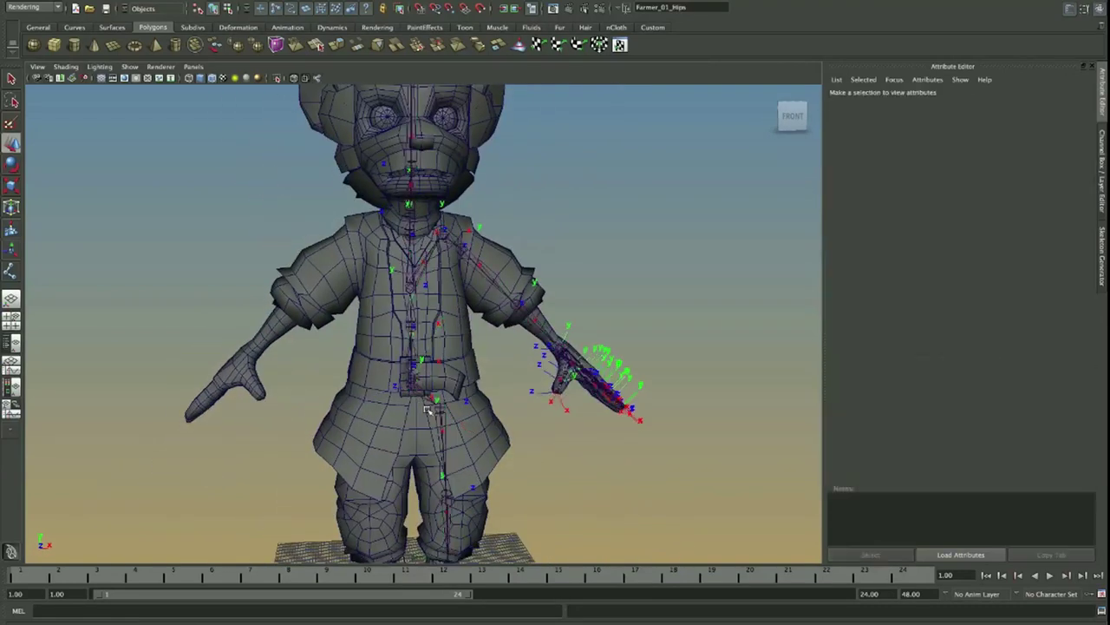
Step: Select the whole hips hierarchy and turn off the display of its local rotation axes
{"action": "left_click", "coordinate": [439, 407]}
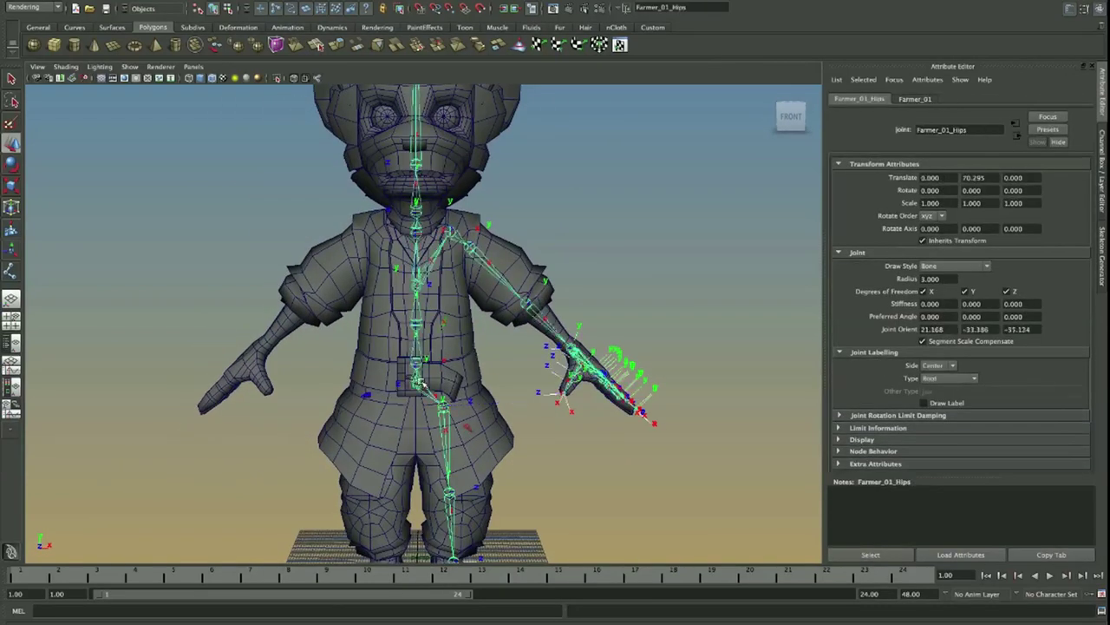
{"action": "right_click", "coordinate": [420, 387]}
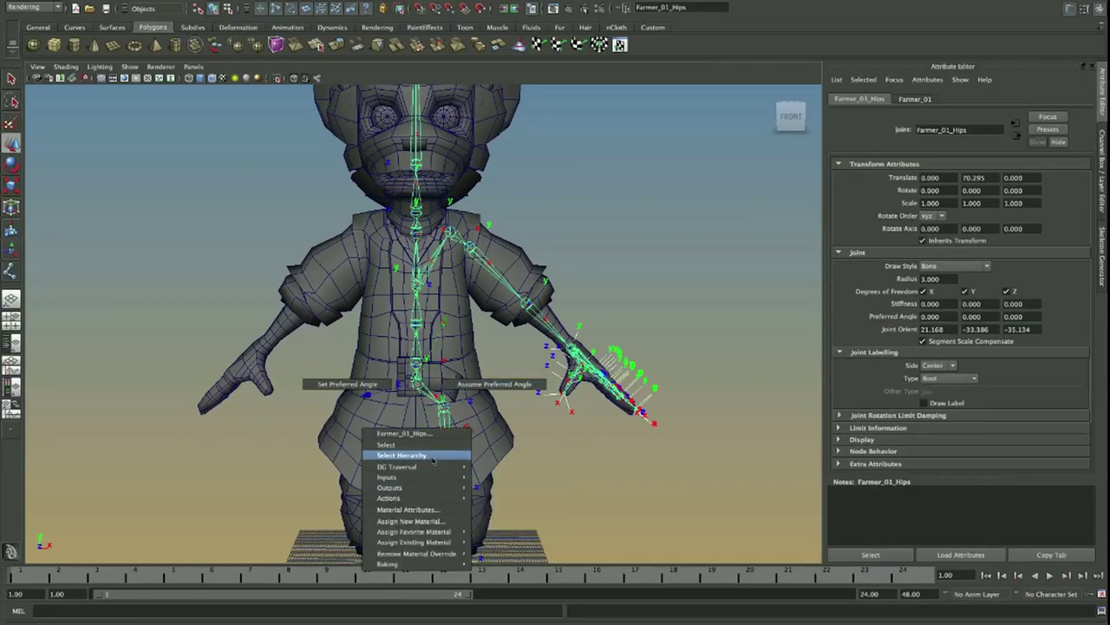
{"action": "right_click_drag", "start_coordinate": [436, 451], "coordinate": [433, 455]}
{"action": "key", "text": "space"}
{"action": "left_click", "coordinate": [531, 193]}
{"action": "left_click", "coordinate": [503, 190]}
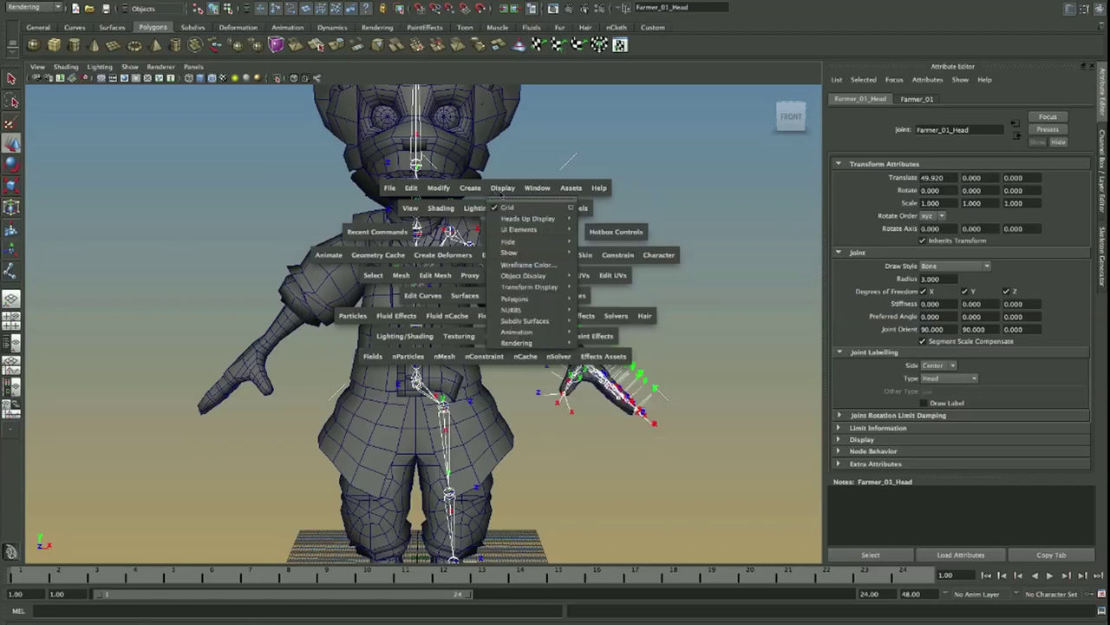
{"action": "mouse_move", "coordinate": [558, 288]}
{"action": "left_click", "coordinate": [641, 295]}
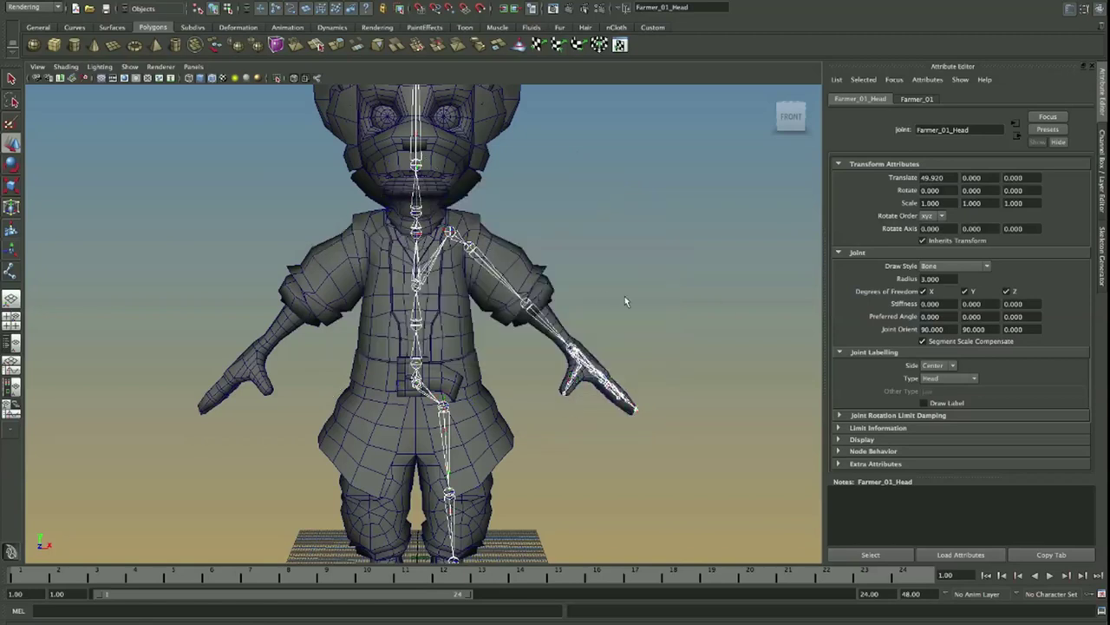
Step: Try rotating joints of the left arm, and undo the rotations
{"action": "left_click_drag", "start_coordinate": [614, 298], "coordinate": [674, 266], "text": "alt"}
{"action": "left_click", "coordinate": [674, 265]}
{"action": "left_click", "coordinate": [510, 246]}
{"action": "key", "text": "e"}
{"action": "left_click_drag", "start_coordinate": [503, 278], "coordinate": [557, 404], "text": "alt"}
{"action": "left_click", "coordinate": [493, 356]}
{"action": "left_click_drag", "start_coordinate": [556, 404], "coordinate": [536, 306], "text": "alt"}
{"action": "key", "text": "ctrl+z"}
{"action": "key", "text": "ctrl+z"}
{"action": "left_click", "coordinate": [713, 132]}
{"action": "left_click", "coordinate": [482, 216]}
{"action": "left_click_drag", "start_coordinate": [577, 175], "coordinate": [524, 223]}
{"action": "key", "text": "ctrl+z"}
{"action": "left_click", "coordinate": [523, 223]}
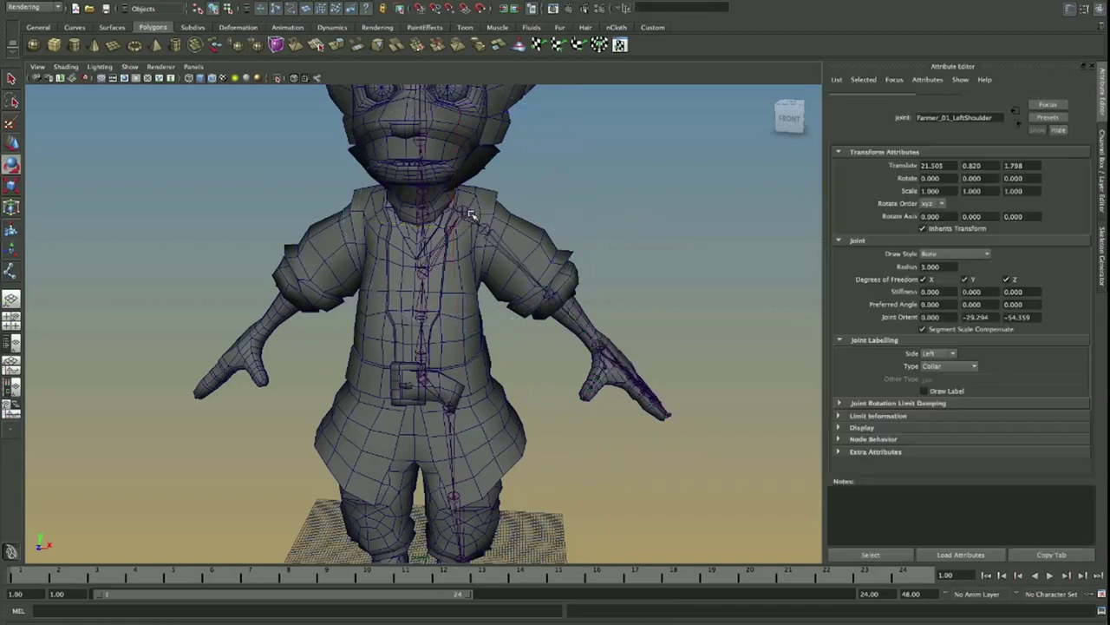
Step: Select the left shoulder joint at the collar and open the Mirror Joint options
{"action": "middle_click_drag", "start_coordinate": [471, 214], "coordinate": [557, 265], "text": "alt"}
{"action": "key", "text": "w"}
{"action": "left_click_drag", "start_coordinate": [600, 258], "coordinate": [522, 256], "text": "alt"}
{"action": "right_click_drag", "start_coordinate": [522, 257], "coordinate": [485, 252], "text": "alt"}
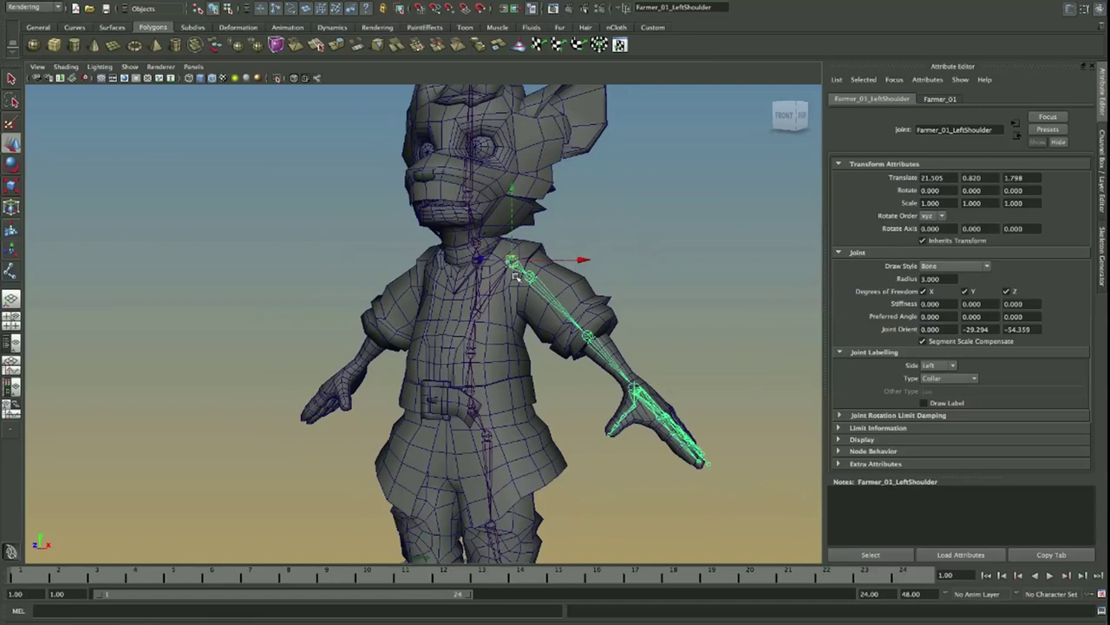
{"action": "left_click", "coordinate": [525, 260]}
{"action": "left_click", "coordinate": [510, 263]}
{"action": "left_click", "coordinate": [469, 329]}
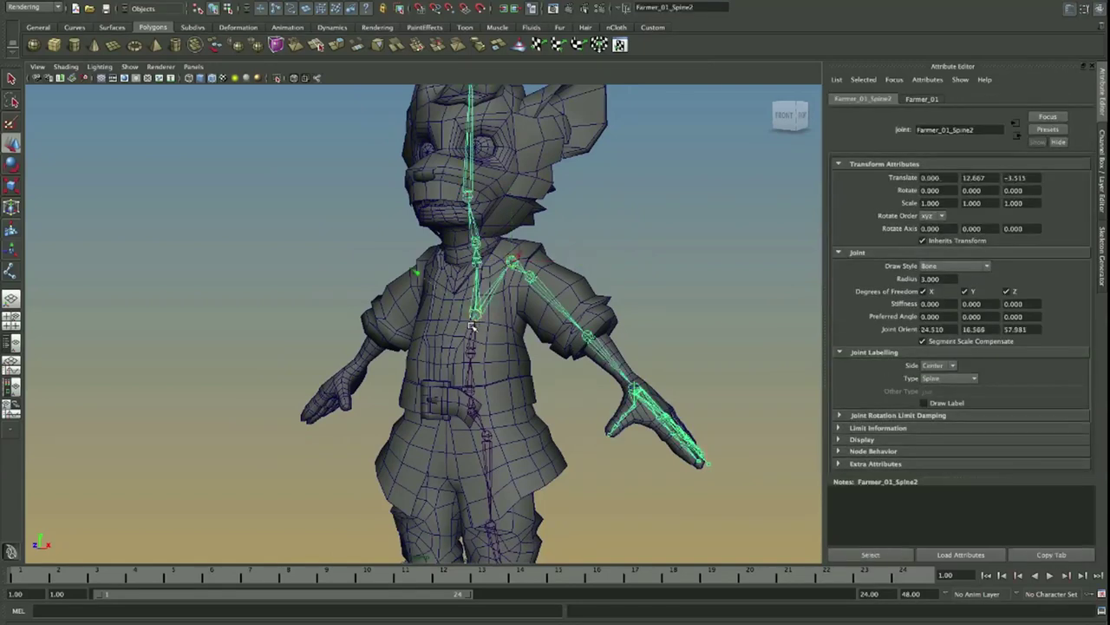
{"action": "left_click", "coordinate": [513, 260]}
{"action": "left_click", "coordinate": [511, 262]}
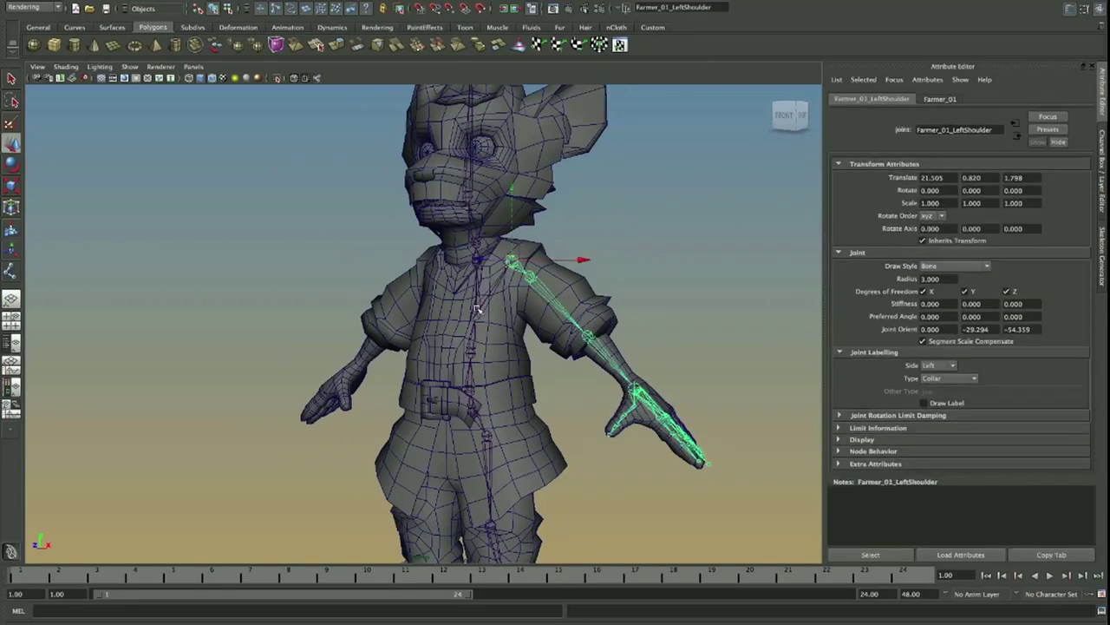
{"action": "key", "text": "space"}
{"action": "left_click", "coordinate": [601, 285]}
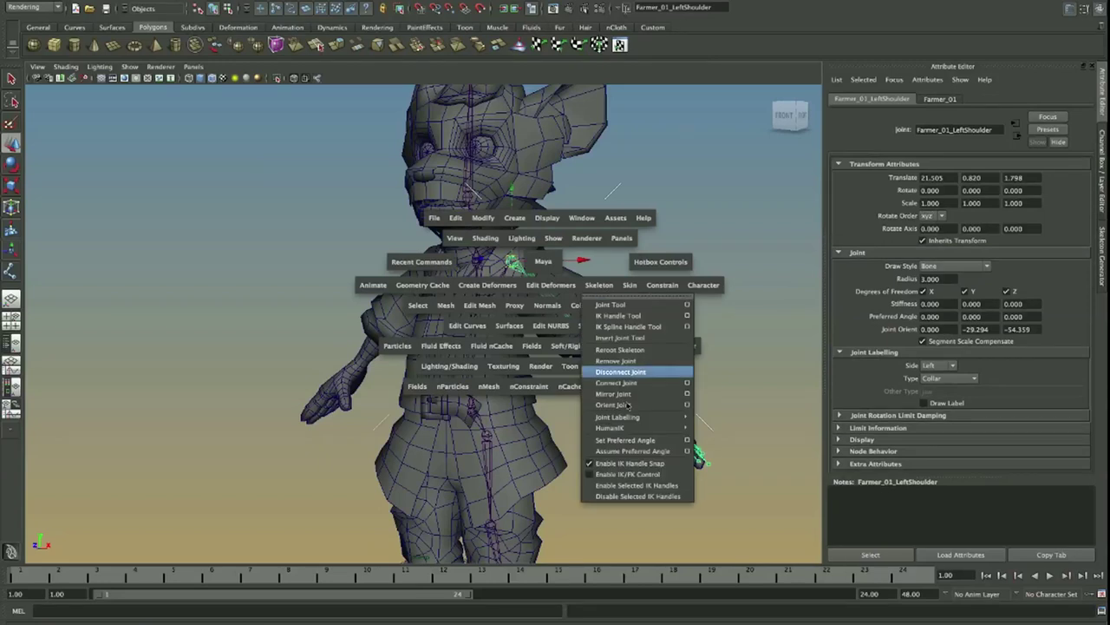
{"action": "left_click", "coordinate": [687, 394]}
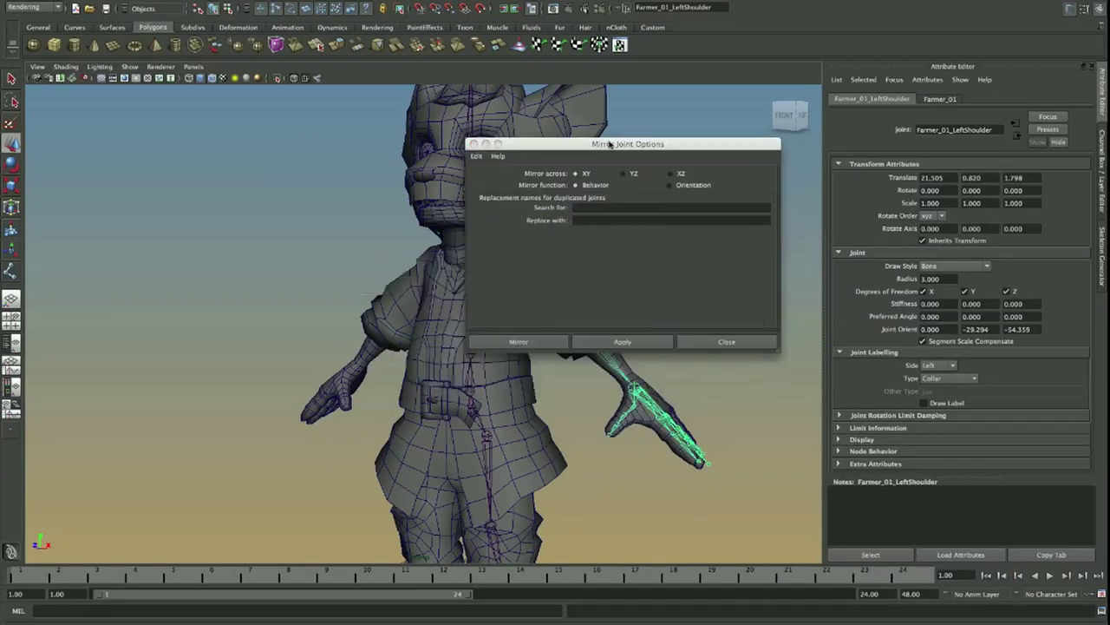
Step: Set the mirrored joints' name replacement to search for Left and replace with Right
{"action": "left_click_drag", "start_coordinate": [610, 144], "coordinate": [317, 91]}
{"action": "left_click", "coordinate": [183, 103]}
{"action": "left_click", "coordinate": [332, 177]}
{"action": "left_click", "coordinate": [327, 156]}
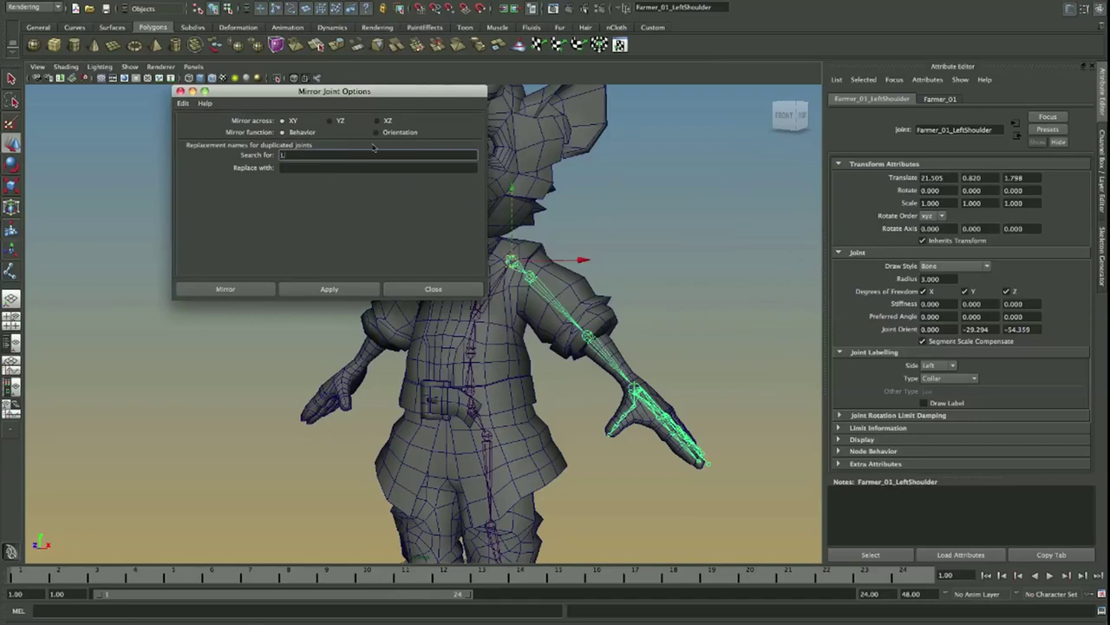
{"action": "type", "text": "Left"}
{"action": "key", "text": "Tab"}
{"action": "type", "text": "R"}
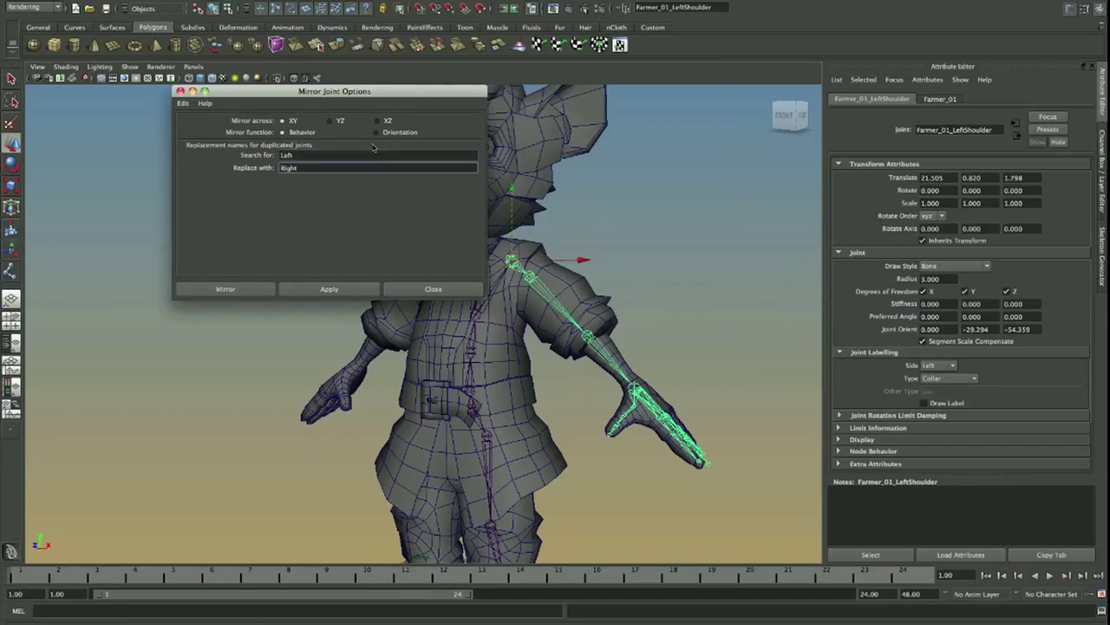
{"action": "left_click_drag", "start_coordinate": [312, 101], "coordinate": [233, 102]}
{"action": "left_click", "coordinate": [232, 158]}
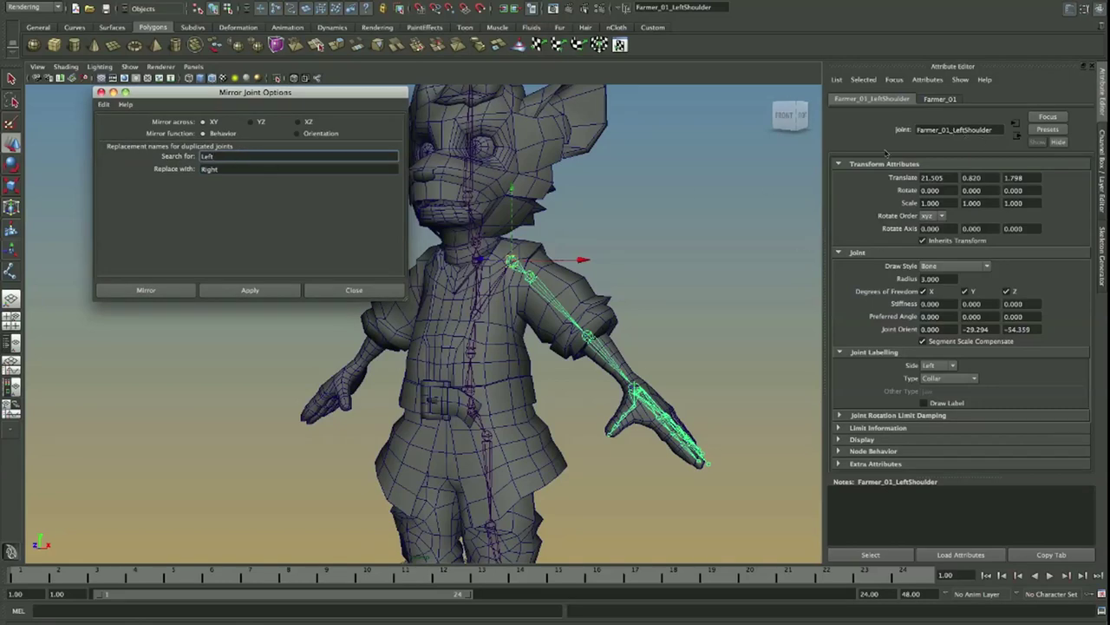
{"action": "left_click_drag", "start_coordinate": [282, 97], "coordinate": [230, 128]}
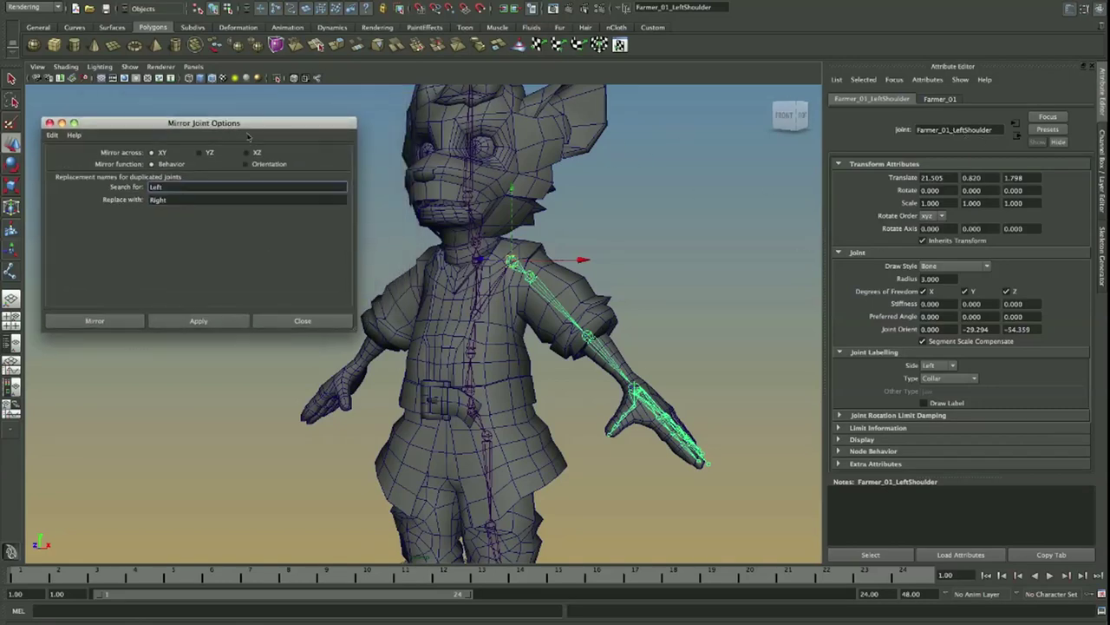
Step: Mirror the arm chain from the left shoulder joint across YZ with the Behavior function
{"action": "left_click_drag", "start_coordinate": [514, 234], "coordinate": [555, 236], "text": "alt"}
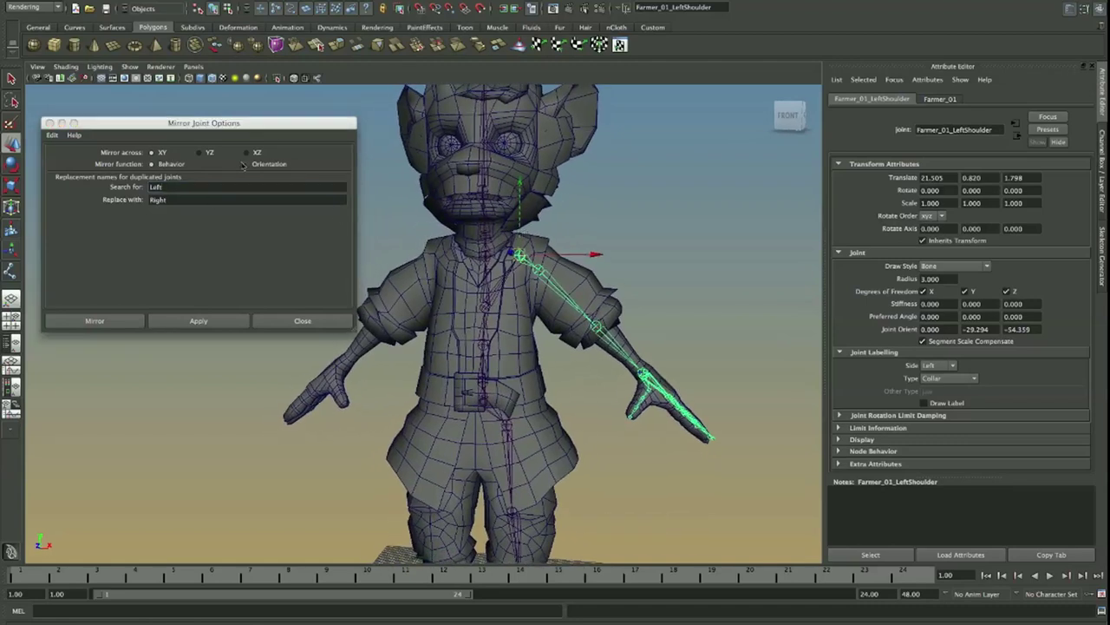
{"action": "key", "text": "super+z"}
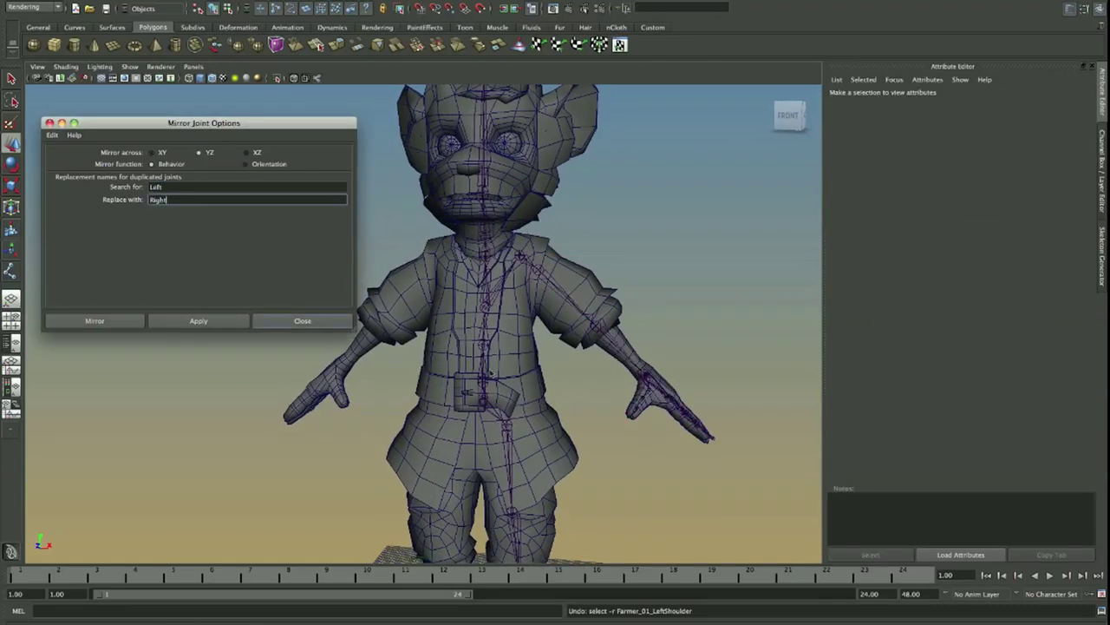
{"action": "left_click", "coordinate": [521, 256]}
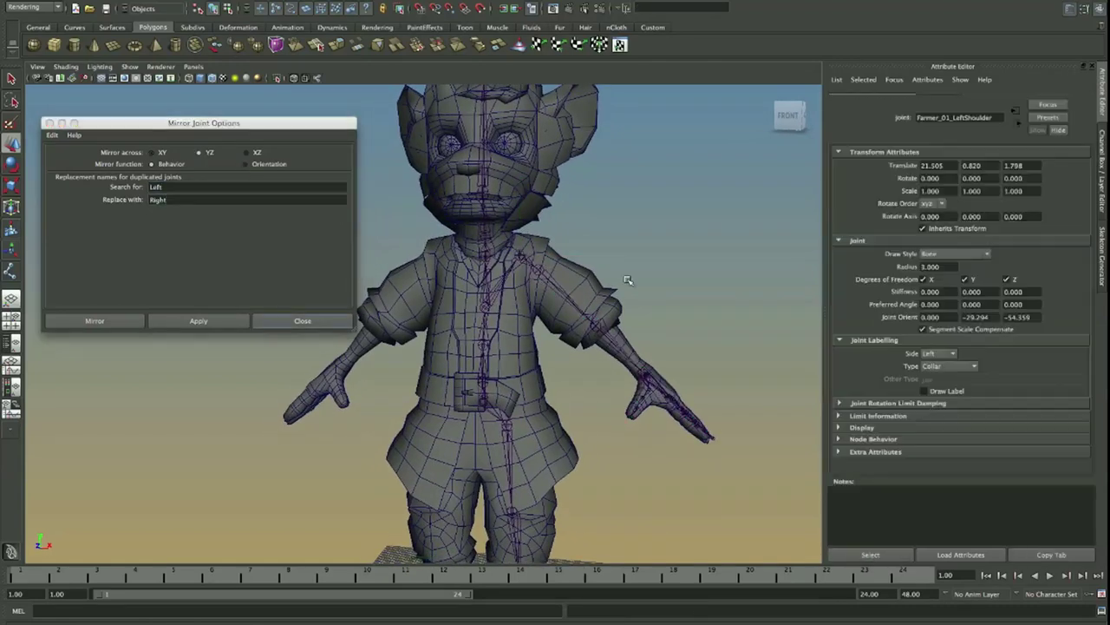
{"action": "left_click", "coordinate": [198, 152]}
{"action": "left_click", "coordinate": [202, 326]}
{"action": "left_click_drag", "start_coordinate": [519, 275], "coordinate": [588, 293], "text": "alt"}
{"action": "left_click", "coordinate": [314, 365]}
Step: Mirror the leg chain from the left upper leg joint across YZ, and close the mirror options
{"action": "middle_click_drag", "start_coordinate": [469, 432], "coordinate": [478, 328], "text": "alt"}
{"action": "left_click", "coordinate": [502, 303]}
{"action": "left_click", "coordinate": [199, 321]}
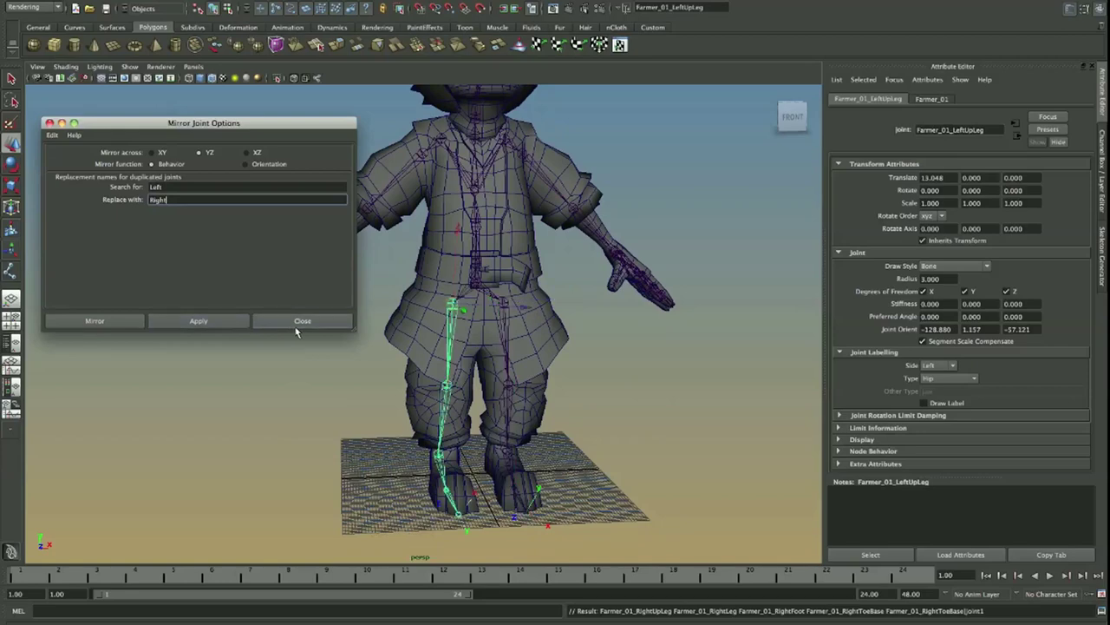
{"action": "left_click", "coordinate": [297, 322]}
{"action": "left_click", "coordinate": [666, 375]}
Step: Examine the mirrored skeleton around the hips joint and across the whole body
{"action": "left_click_drag", "start_coordinate": [666, 375], "coordinate": [594, 375], "text": "alt"}
{"action": "left_click", "coordinate": [494, 289]}
{"action": "left_click_drag", "start_coordinate": [577, 287], "coordinate": [646, 272], "text": "alt"}
{"action": "key", "text": "e"}
{"action": "right_click_drag", "start_coordinate": [647, 272], "coordinate": [753, 299], "text": "alt"}
{"action": "middle_click_drag", "start_coordinate": [661, 261], "coordinate": [593, 302], "text": "alt"}
{"action": "key", "text": "Down"}
{"action": "key", "text": "Up"}
{"action": "left_click", "coordinate": [689, 266]}
{"action": "left_click", "coordinate": [505, 285]}
{"action": "middle_click_drag", "start_coordinate": [600, 248], "coordinate": [577, 270], "text": "alt"}
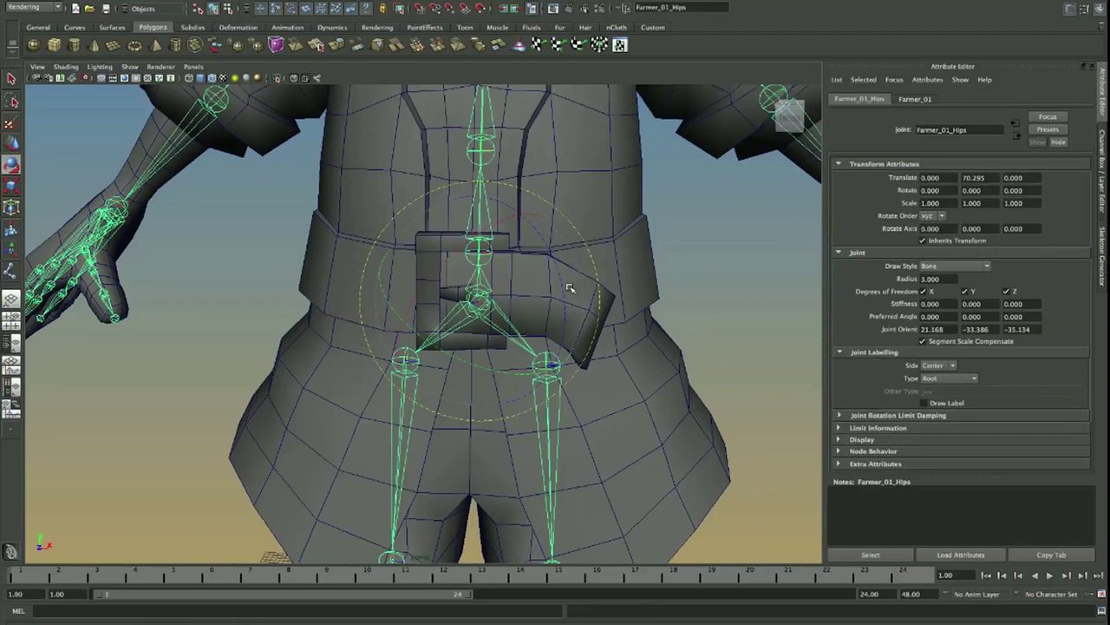
{"action": "right_click_drag", "start_coordinate": [657, 275], "coordinate": [223, 270], "text": "alt"}
{"action": "left_click_drag", "start_coordinate": [564, 263], "coordinate": [462, 271], "text": "alt"}
{"action": "left_click", "coordinate": [674, 218]}
{"action": "right_click_drag", "start_coordinate": [674, 218], "coordinate": [662, 241], "text": "alt"}
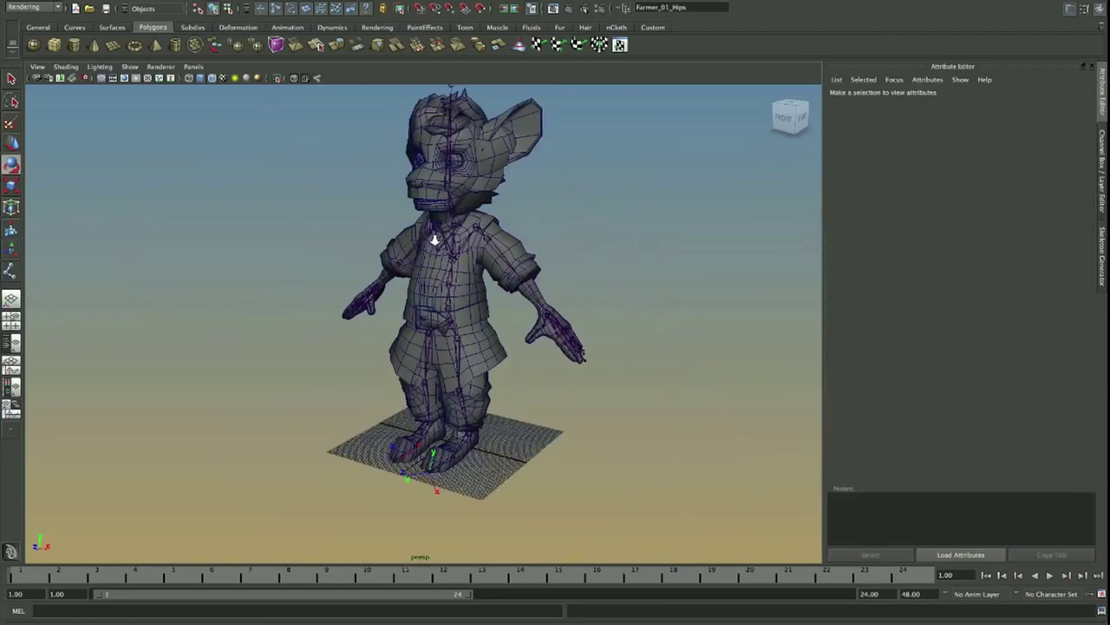
{"action": "left_click_drag", "start_coordinate": [662, 241], "coordinate": [406, 254], "text": "alt"}
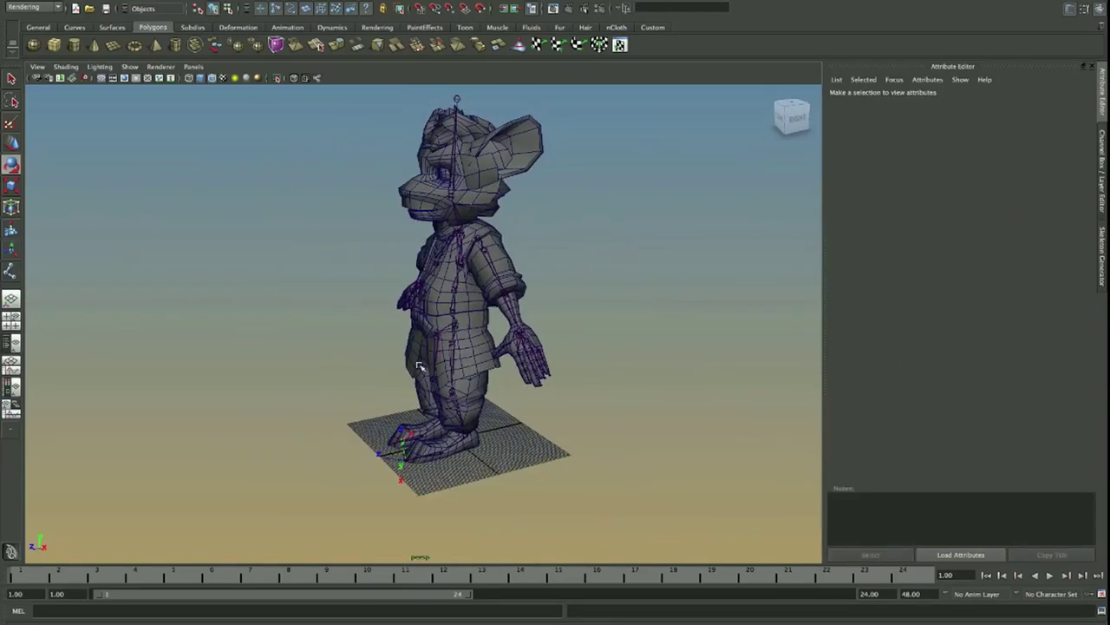
Step: Select the end joints of both feet and turn off their local rotation axes display
{"action": "left_click_drag", "start_coordinate": [354, 357], "coordinate": [441, 354], "text": "alt"}
{"action": "middle_click_drag", "start_coordinate": [419, 412], "coordinate": [437, 322], "text": "alt"}
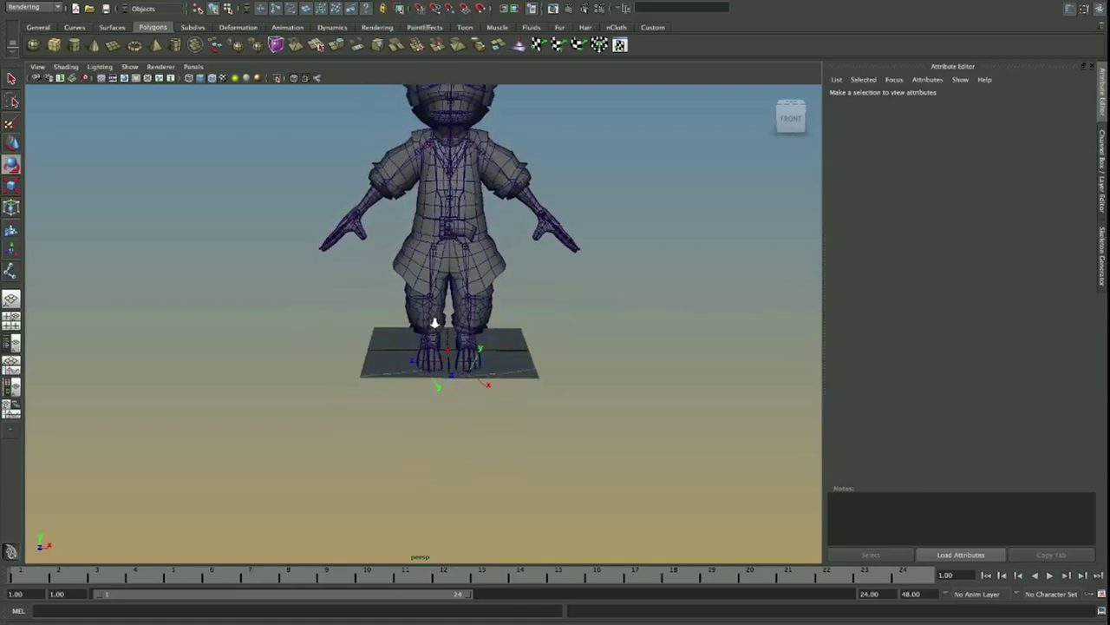
{"action": "right_click_drag", "start_coordinate": [436, 322], "coordinate": [575, 321], "text": "alt"}
{"action": "left_click_drag", "start_coordinate": [473, 292], "coordinate": [500, 252], "text": "alt"}
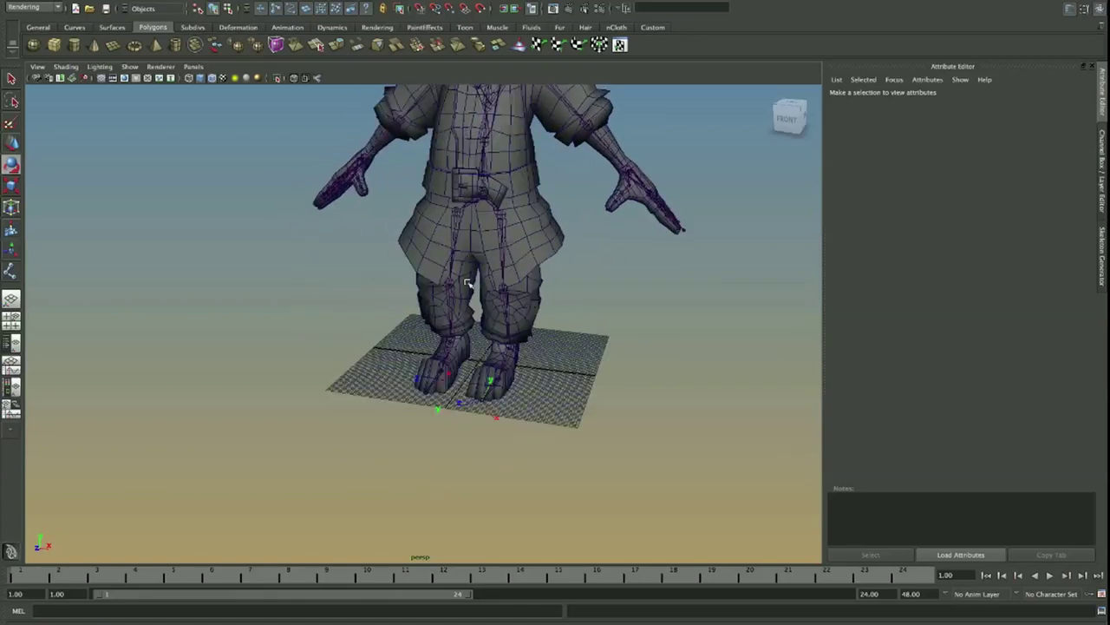
{"action": "left_click", "coordinate": [481, 404]}
{"action": "key", "text": "w"}
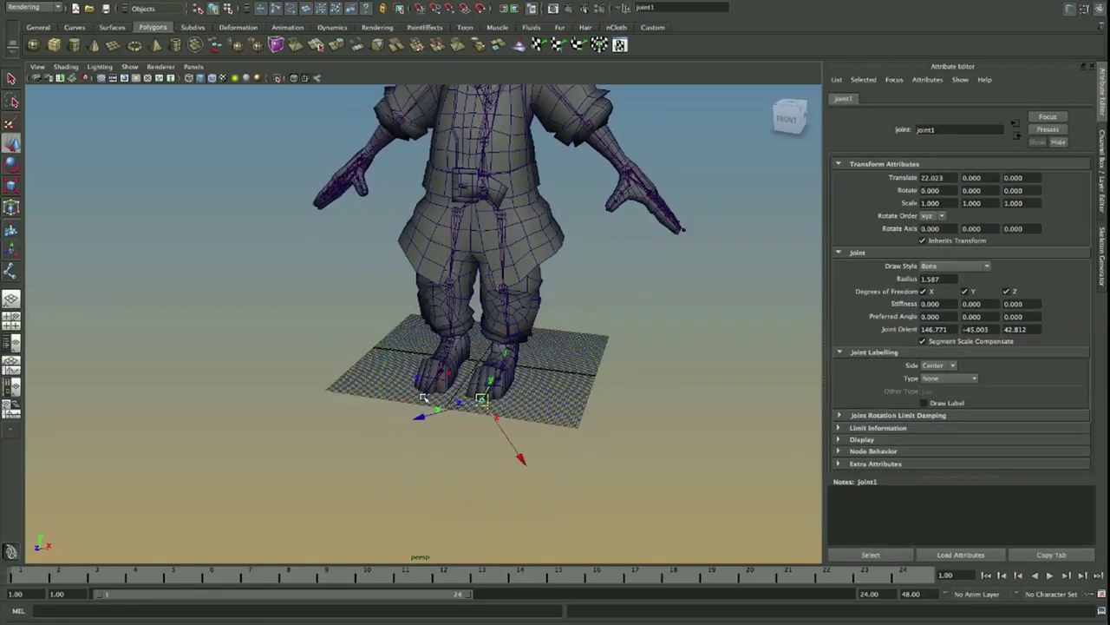
{"action": "key", "text": "space"}
{"action": "left_click", "coordinate": [516, 278]}
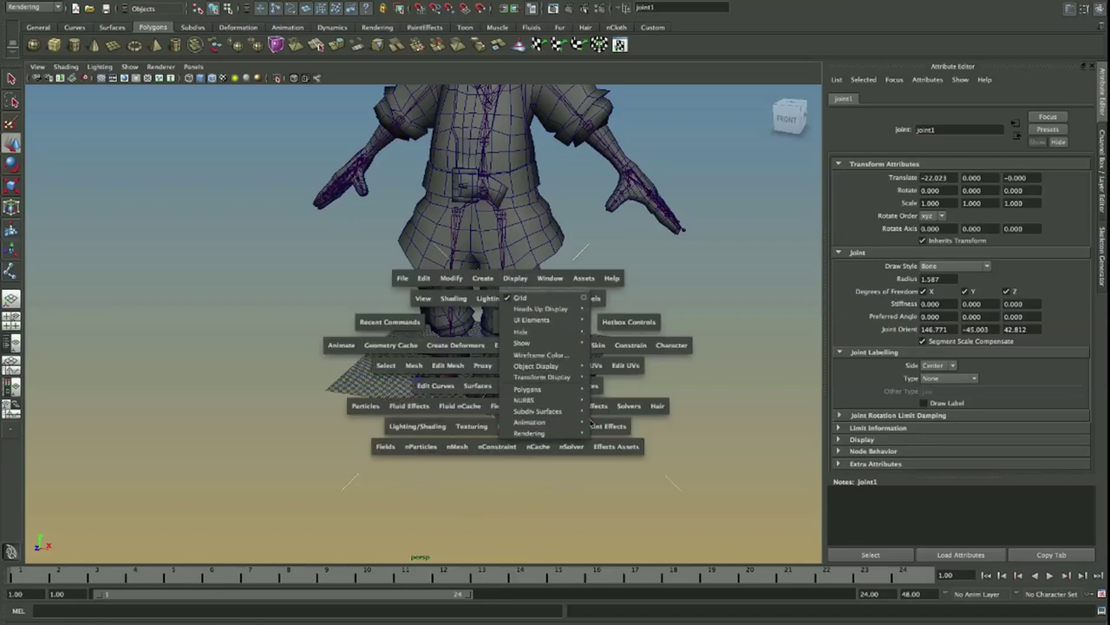
{"action": "mouse_move", "coordinate": [542, 376]}
{"action": "left_click", "coordinate": [643, 385]}
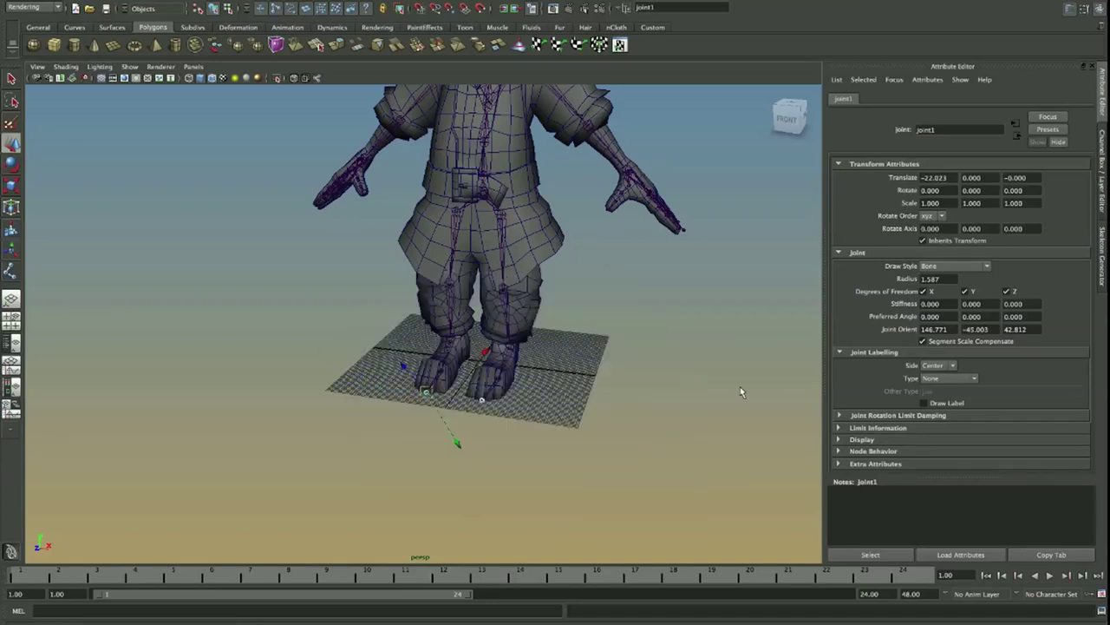
{"action": "left_click", "coordinate": [739, 387]}
Step: Frame the whole character and save the Character_Farmer_10 Rig.mb scene
{"action": "middle_click_drag", "start_coordinate": [544, 260], "coordinate": [538, 392], "text": "alt"}
{"action": "left_click_drag", "start_coordinate": [537, 392], "coordinate": [573, 388], "text": "alt"}
{"action": "right_click_drag", "start_coordinate": [572, 388], "coordinate": [432, 382], "text": "alt"}
{"action": "left_click_drag", "start_coordinate": [560, 342], "coordinate": [463, 325], "text": "alt"}
{"action": "key", "text": "super+s"}
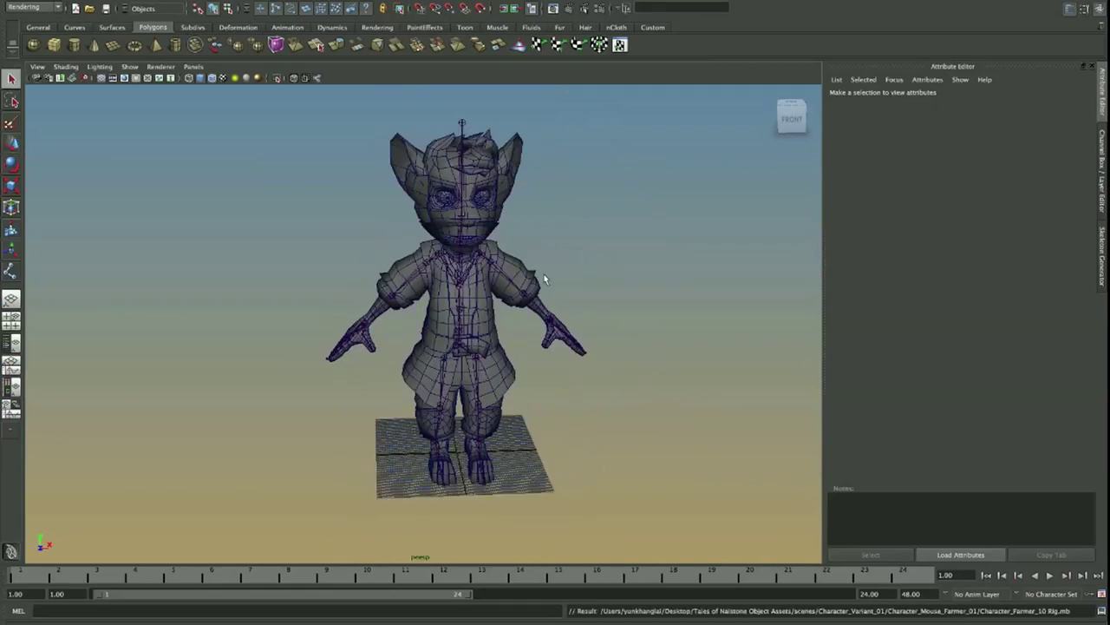
Step: Select the farmer's whole model group FarmerModelGroup_01 and check it in the Outliner
{"action": "mouse_move", "coordinate": [514, 275]}
{"action": "left_mouse_down", "text": "alt"}
{"action": "mouse_move", "coordinate": [471, 255]}
{"action": "mouse_move", "coordinate": [513, 270]}
{"action": "left_mouse_up", "text": "alt"}
{"action": "left_click", "coordinate": [546, 304]}
{"action": "left_click", "coordinate": [562, 290]}
{"action": "middle_click_drag", "start_coordinate": [512, 299], "coordinate": [390, 300], "text": "alt"}
{"action": "right_click_drag", "start_coordinate": [391, 300], "coordinate": [481, 305], "text": "alt"}
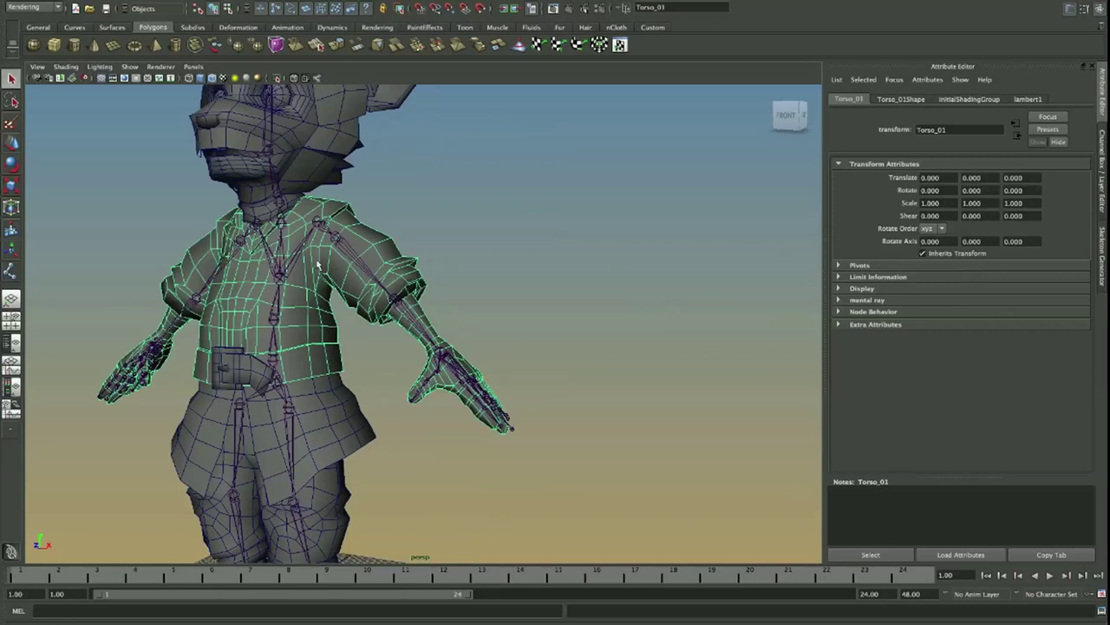
{"action": "left_click_drag", "start_coordinate": [444, 383], "coordinate": [504, 356], "text": "alt"}
{"action": "left_click", "coordinate": [420, 383]}
{"action": "left_click", "coordinate": [477, 310]}
{"action": "key", "text": "Up"}
{"action": "left_click_drag", "start_coordinate": [423, 332], "coordinate": [488, 358], "text": "alt"}
{"action": "key", "text": "shift+o"}
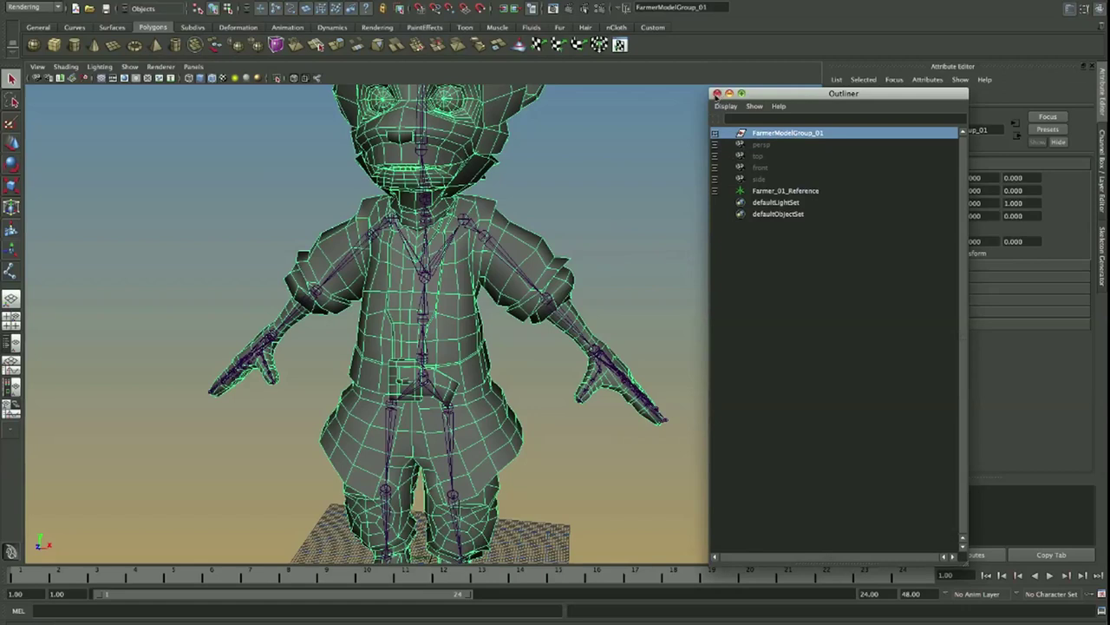
{"action": "left_click", "coordinate": [717, 93]}
Step: Add the hips joint to the model group selection and save the scene
{"action": "scroll", "coordinate": [420, 399], "scroll_direction": "up", "scroll_amount": 3}
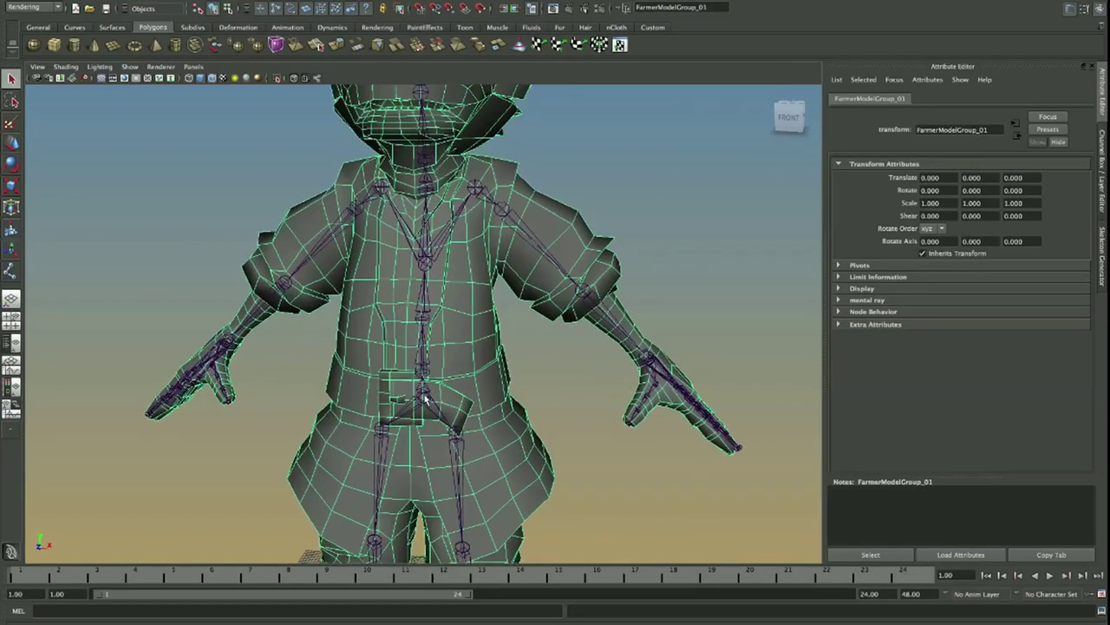
{"action": "left_click", "coordinate": [424, 397]}
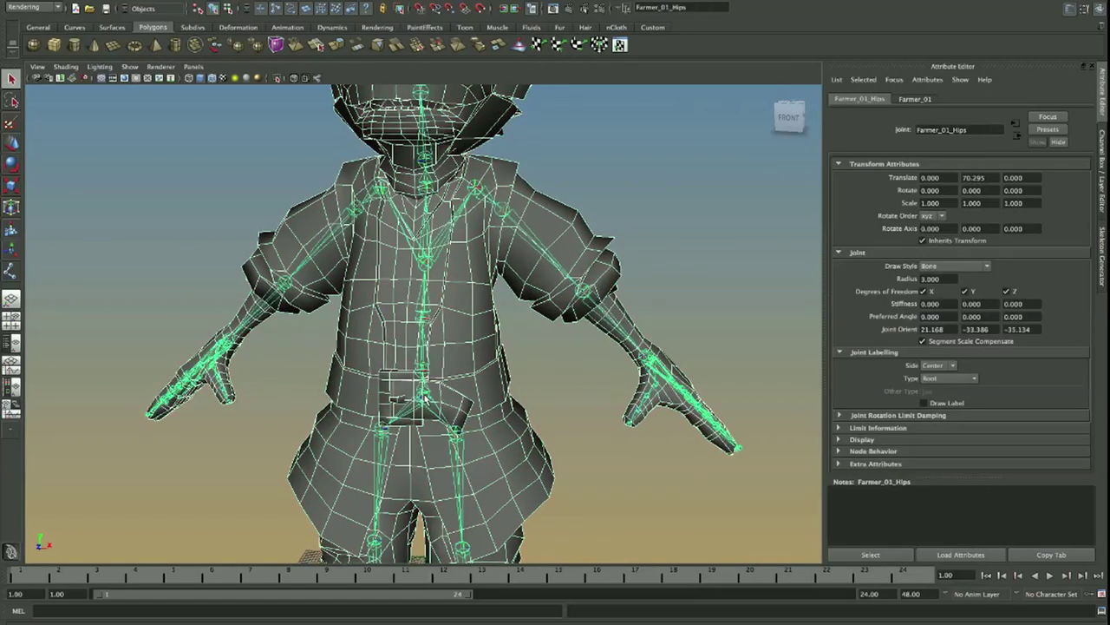
{"action": "key", "text": "space"}
{"action": "left_click_drag", "start_coordinate": [669, 315], "coordinate": [699, 318]}
{"action": "key", "text": "super+s"}
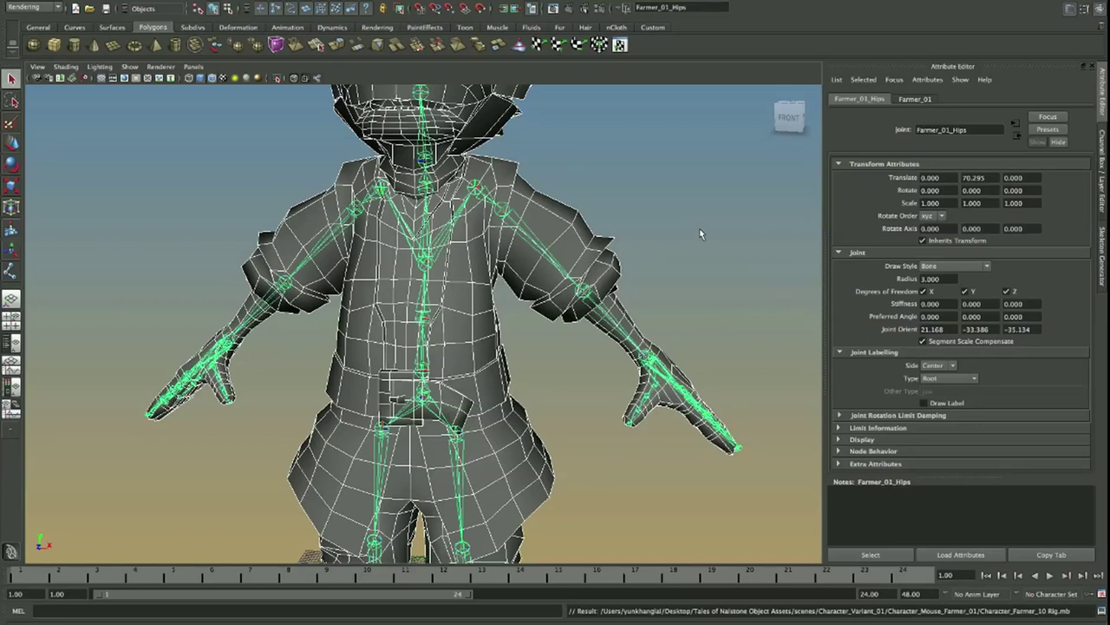
Step: Open the Smooth Bind options, reset them to defaults, and set the maximum influences to 3
{"action": "key", "text": "space"}
{"action": "left_click_drag", "start_coordinate": [787, 252], "coordinate": [946, 278]}
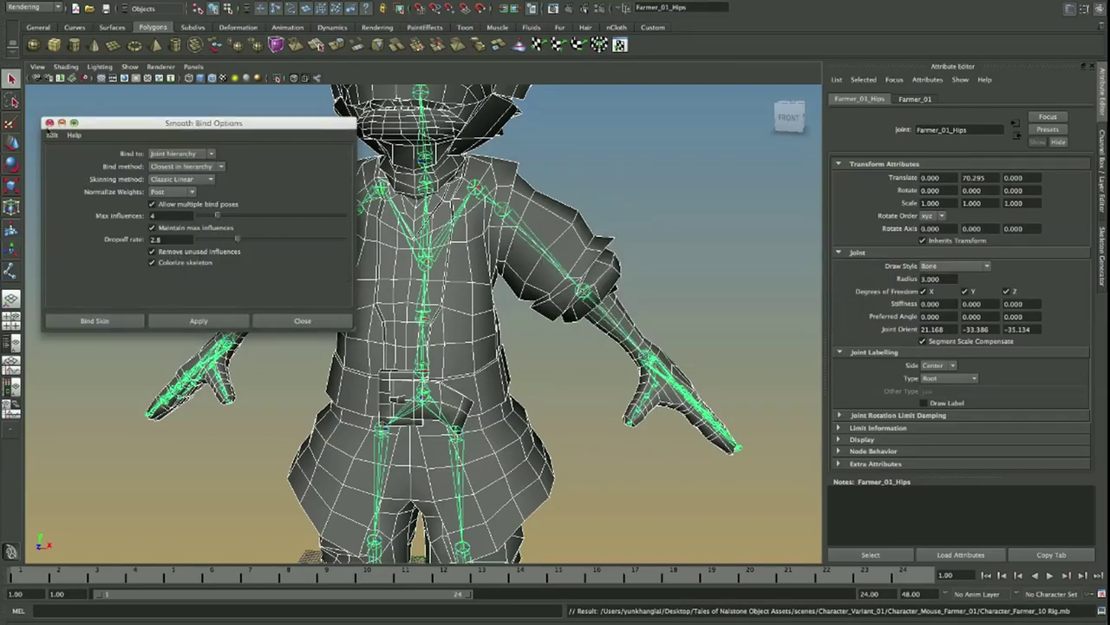
{"action": "left_click", "coordinate": [53, 132]}
{"action": "left_click", "coordinate": [59, 157]}
{"action": "double_click", "coordinate": [174, 214]}
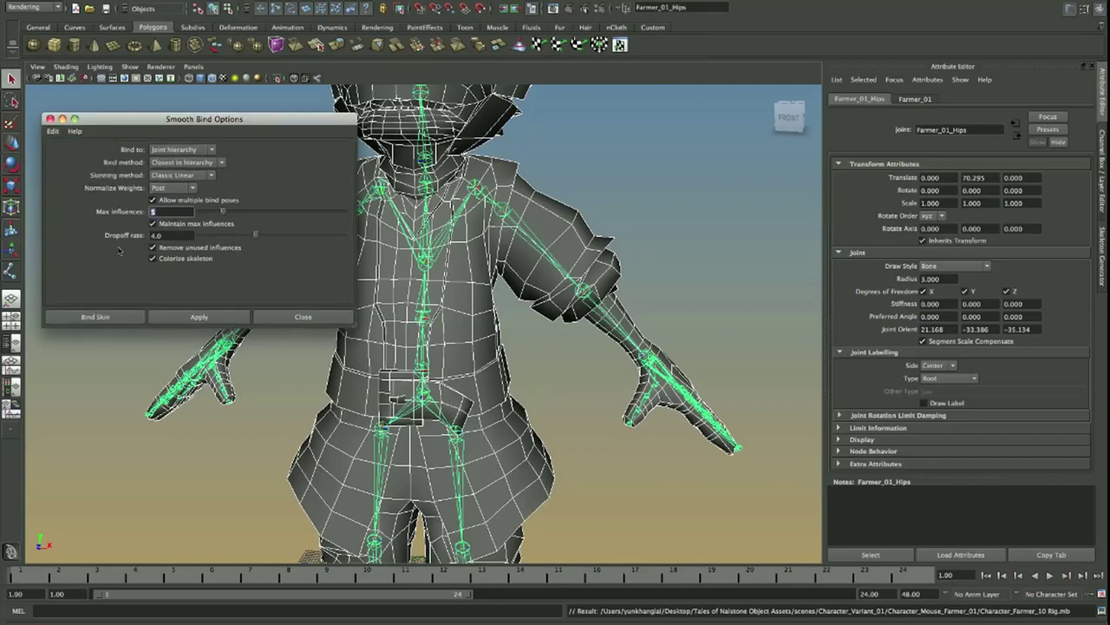
{"action": "type", "text": "3"}
{"action": "key", "text": "Tab"}
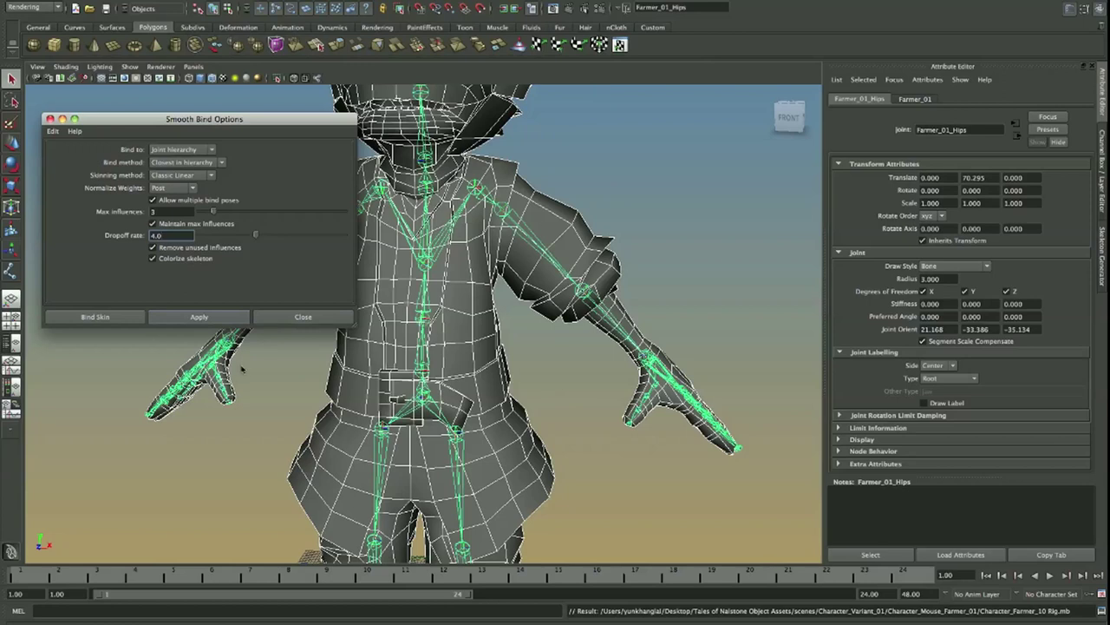
Step: Set the smooth bind skinning method to Dual Quaternion
{"action": "left_click_drag", "start_coordinate": [201, 119], "coordinate": [197, 116]}
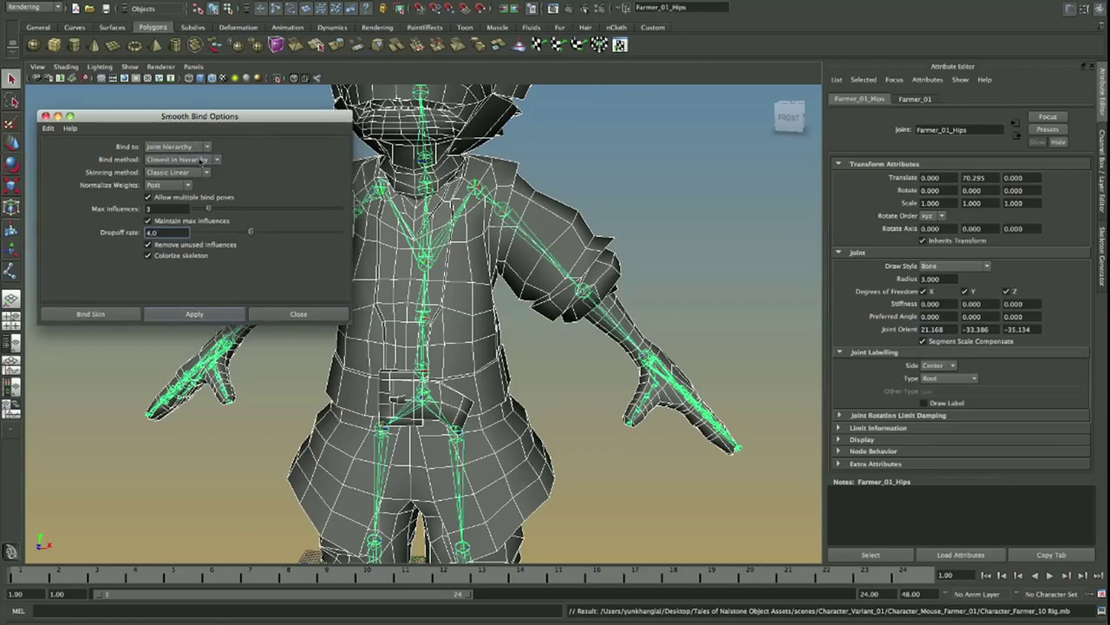
{"action": "left_click", "coordinate": [175, 187]}
{"action": "left_click", "coordinate": [176, 186]}
{"action": "left_click", "coordinate": [194, 174]}
{"action": "left_click", "coordinate": [194, 175]}
{"action": "left_click", "coordinate": [195, 172]}
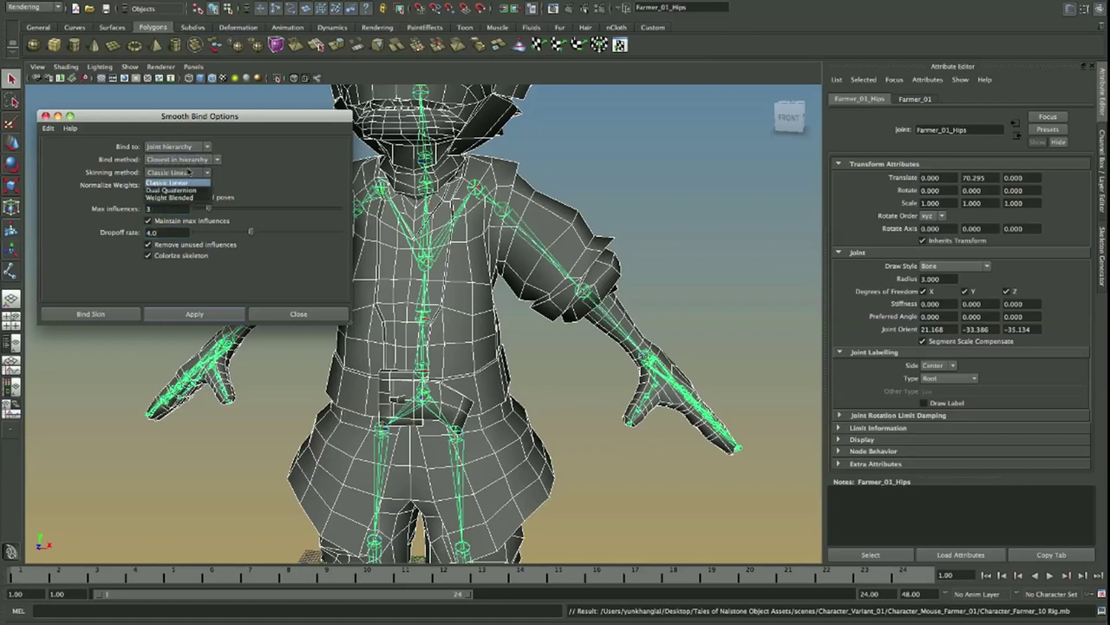
{"action": "left_click", "coordinate": [104, 171]}
{"action": "left_click", "coordinate": [164, 172]}
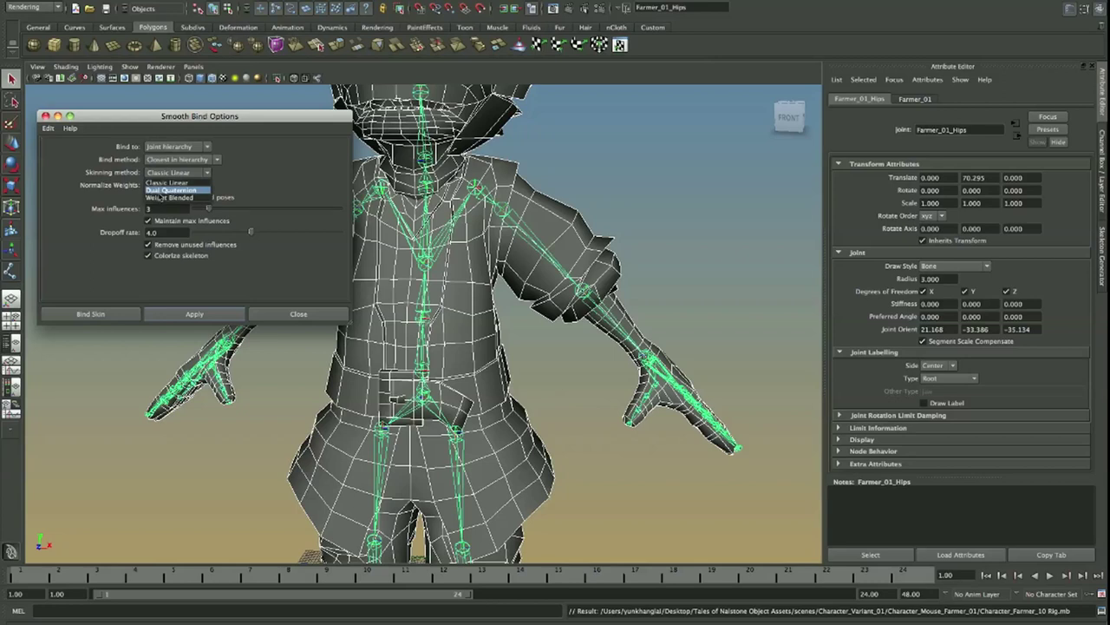
{"action": "left_click", "coordinate": [169, 192]}
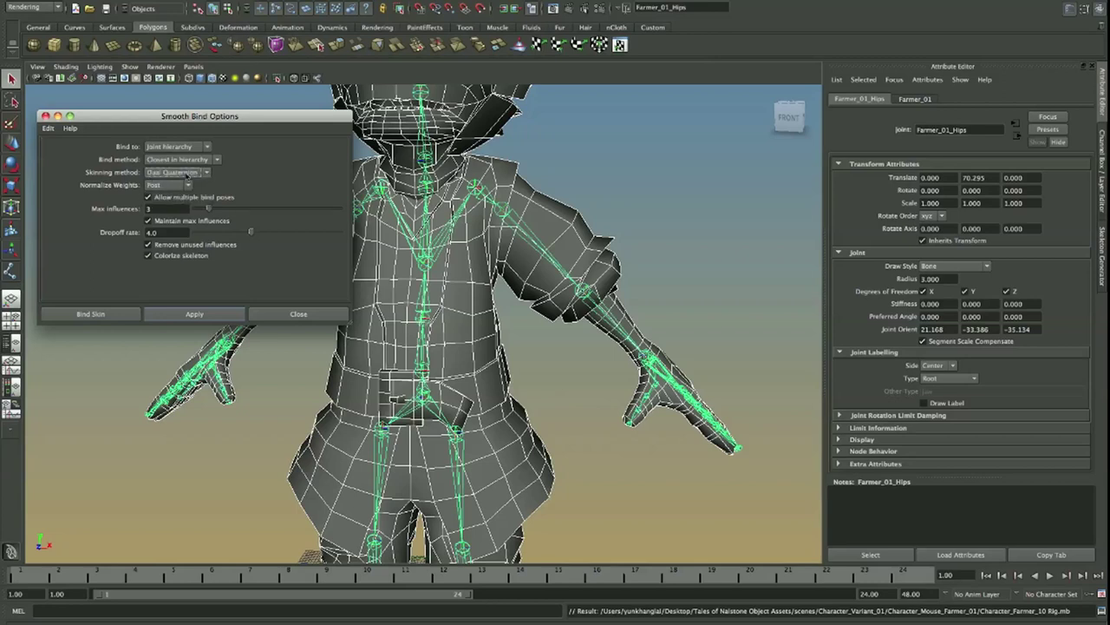
Step: Try rotating the left upper arm joint on the unbound skeleton, undo the rotation, and clear the selection
{"action": "left_click", "coordinate": [502, 212]}
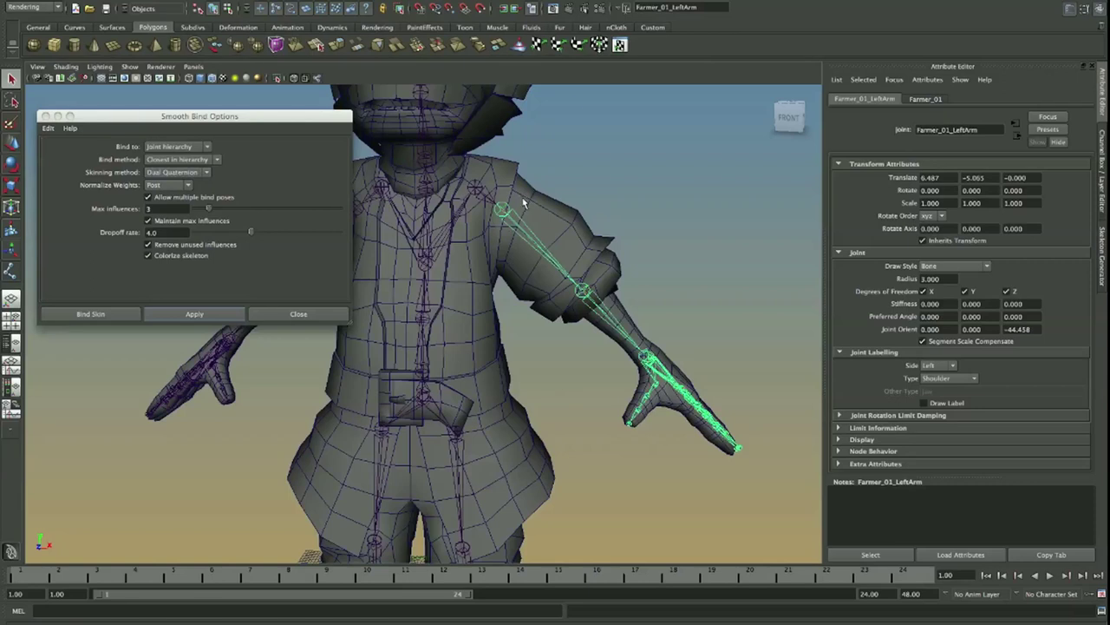
{"action": "left_click_drag", "start_coordinate": [535, 175], "coordinate": [468, 269]}
{"action": "key", "text": "ctrl+z"}
{"action": "left_click", "coordinate": [397, 378]}
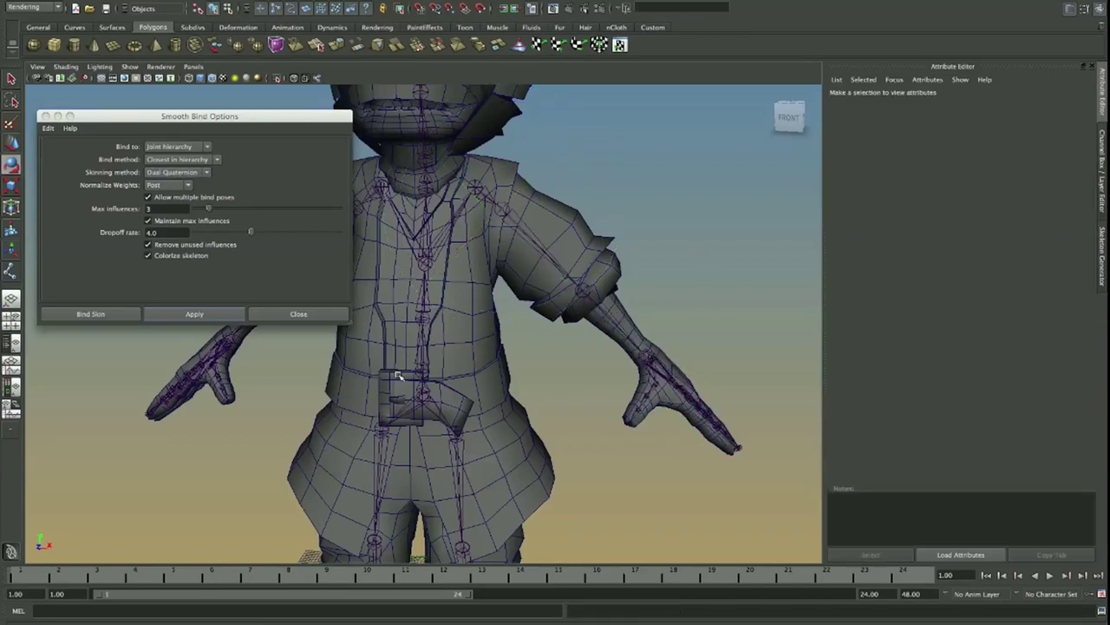
Step: Reselect the model group with the hips joint, apply the smooth bind, and close the bind options
{"action": "left_click", "coordinate": [422, 396]}
{"action": "left_click", "coordinate": [532, 321]}
{"action": "left_click", "coordinate": [463, 380]}
{"action": "key", "text": "Up"}
{"action": "left_click", "coordinate": [425, 399], "text": "shift"}
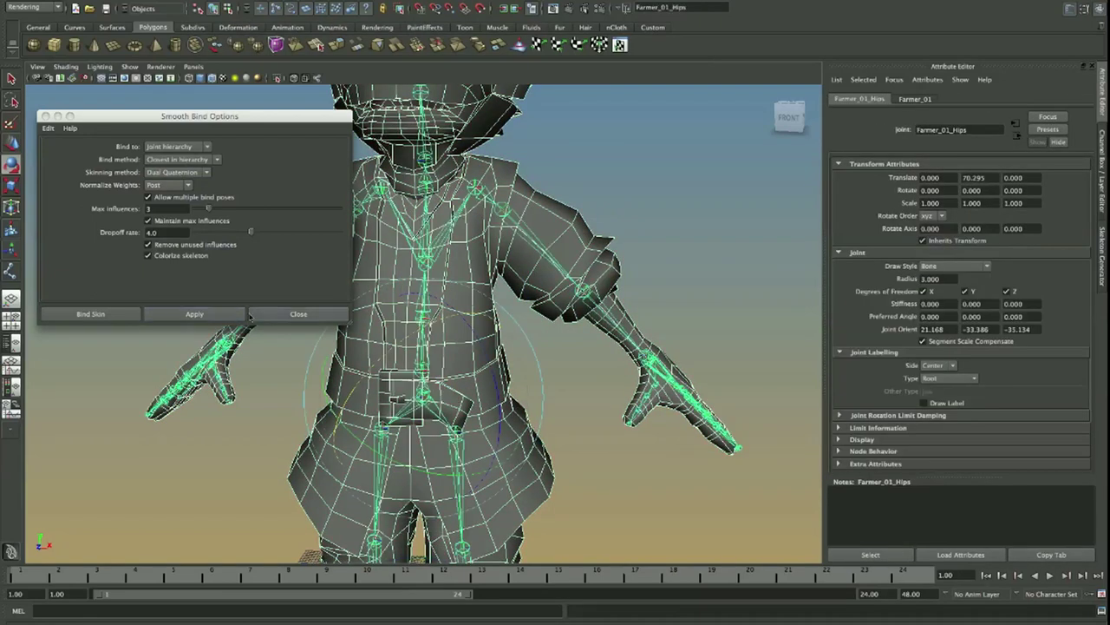
{"action": "left_click", "coordinate": [190, 314]}
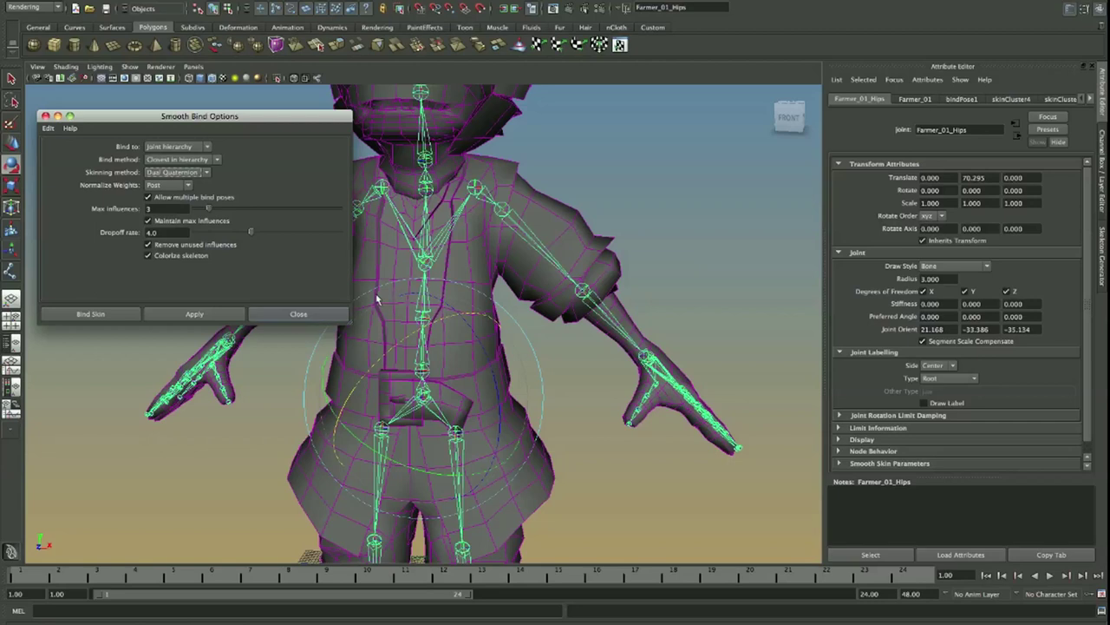
{"action": "left_click", "coordinate": [298, 314]}
Step: Clear the joint selection and turn off the wireframe display on the shaded character
{"action": "left_click", "coordinate": [501, 202]}
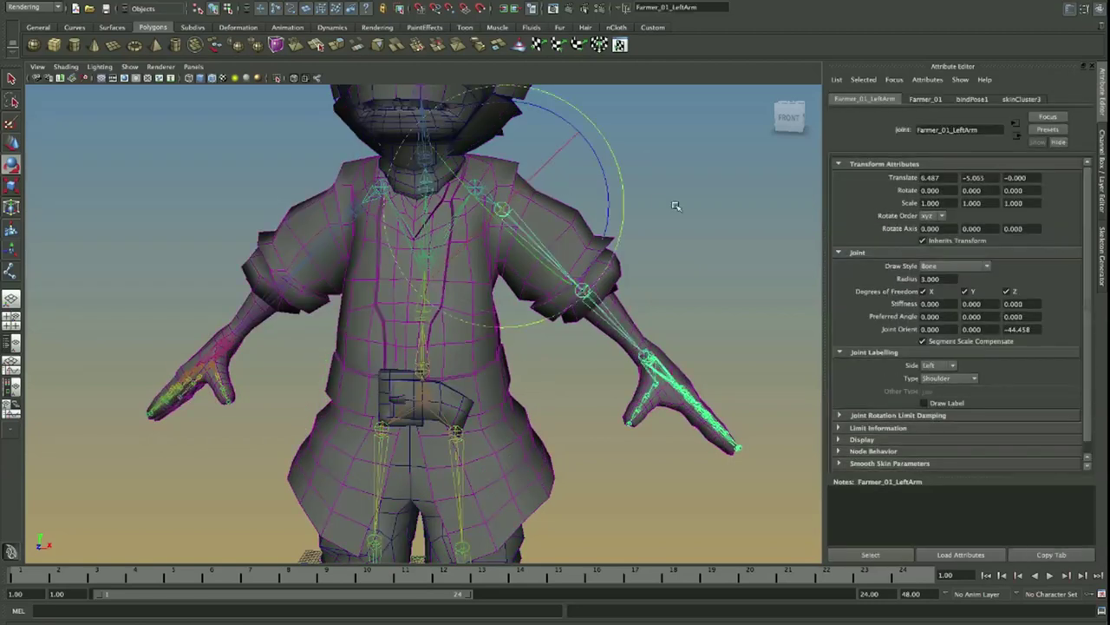
{"action": "scroll", "coordinate": [387, 193], "scroll_direction": "down", "scroll_amount": 5}
{"action": "left_click", "coordinate": [602, 200]}
{"action": "scroll", "coordinate": [338, 141], "scroll_direction": "up", "scroll_amount": 3}
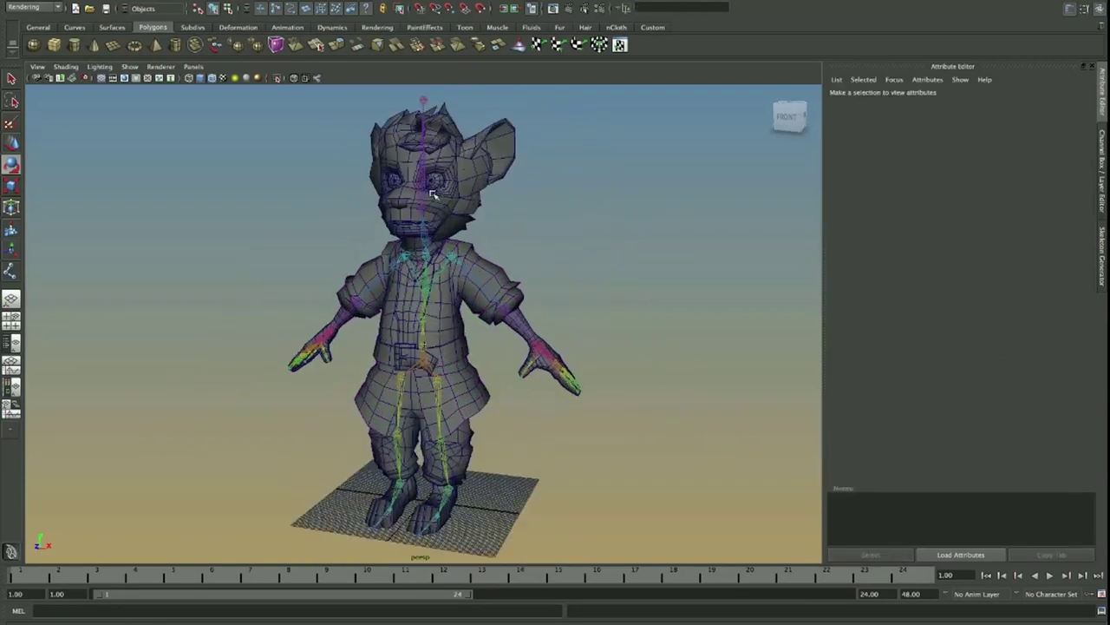
{"action": "left_click", "coordinate": [66, 67]}
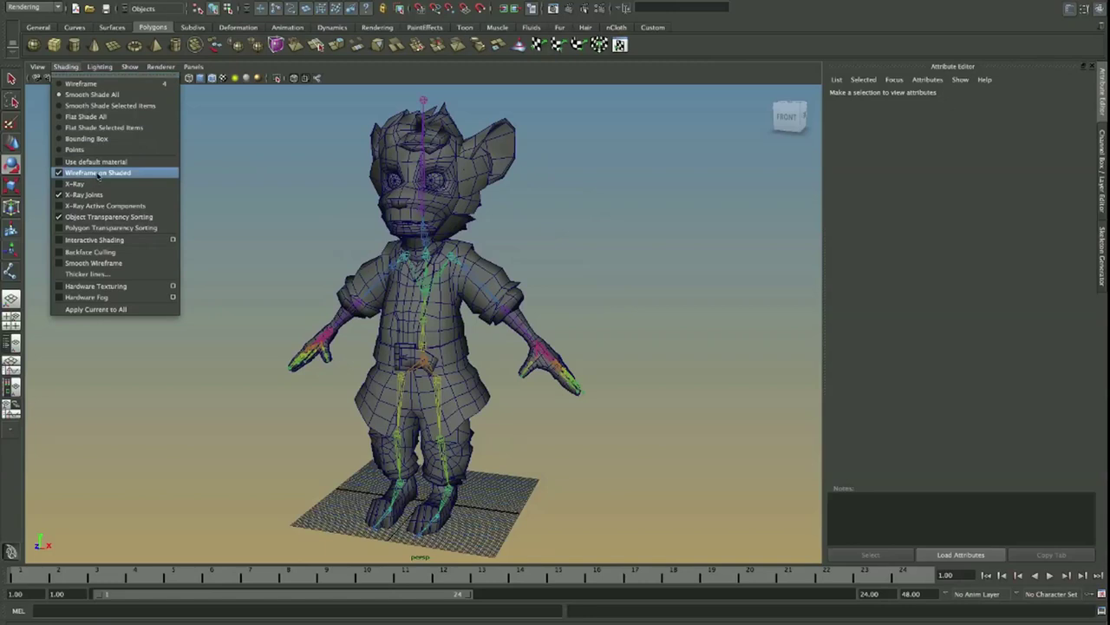
{"action": "left_click", "coordinate": [98, 172]}
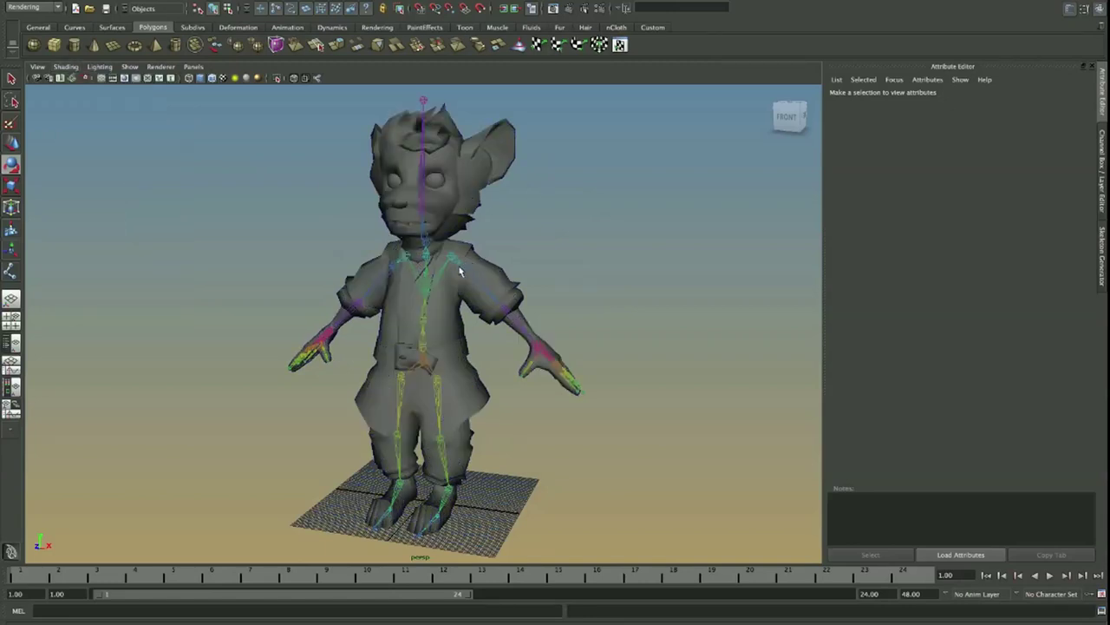
Step: Test the skin deformation by rotating the left shoulder joint beside the neck, and undo the rotation
{"action": "left_click", "coordinate": [486, 274]}
{"action": "scroll", "coordinate": [544, 232], "scroll_direction": "up", "scroll_amount": 1}
{"action": "right_click_drag", "start_coordinate": [545, 232], "coordinate": [591, 226], "text": "alt"}
{"action": "left_click", "coordinate": [591, 226]}
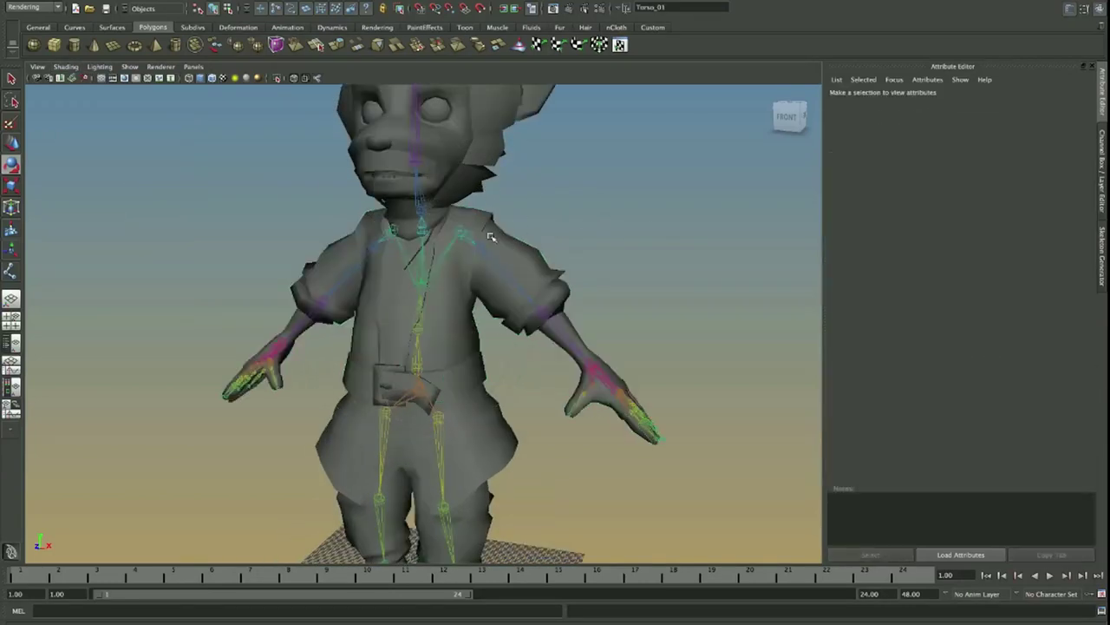
{"action": "left_click", "coordinate": [466, 234]}
{"action": "left_click_drag", "start_coordinate": [563, 201], "coordinate": [531, 135]}
{"action": "key", "text": "ctrl+z"}
{"action": "left_click", "coordinate": [659, 203]}
Step: Check the left shoulder and forearm joints, test-rotate the left upper arm joint, and undo the rotation
{"action": "left_click", "coordinate": [466, 232]}
{"action": "left_click_drag", "start_coordinate": [564, 203], "coordinate": [595, 253]}
{"action": "left_click", "coordinate": [542, 311]}
{"action": "key", "text": "w"}
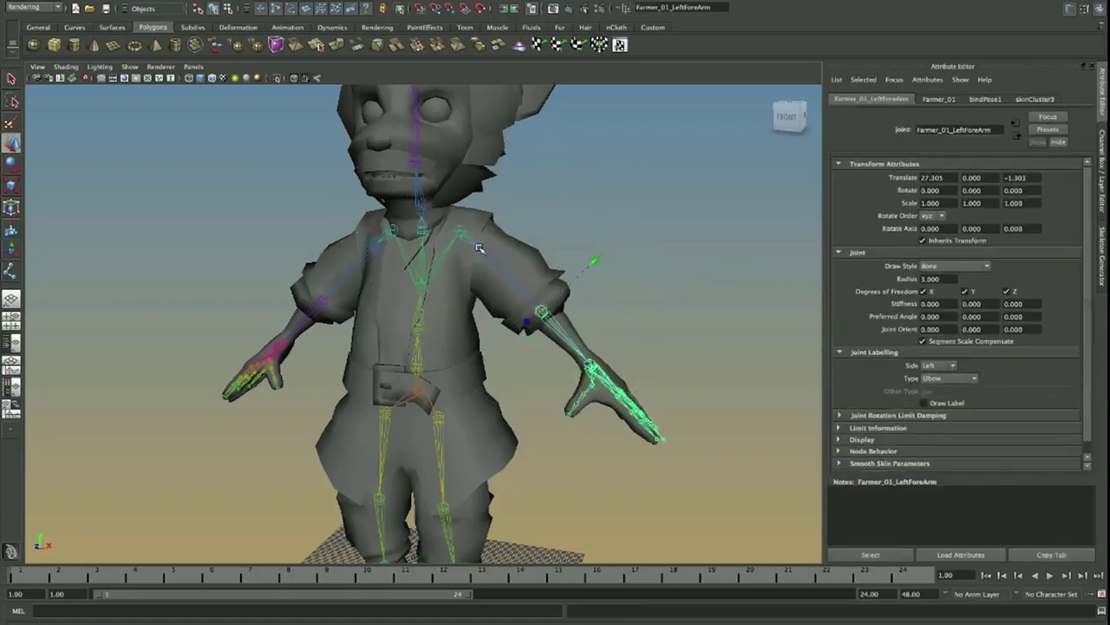
{"action": "left_click", "coordinate": [481, 246]}
{"action": "key", "text": "e"}
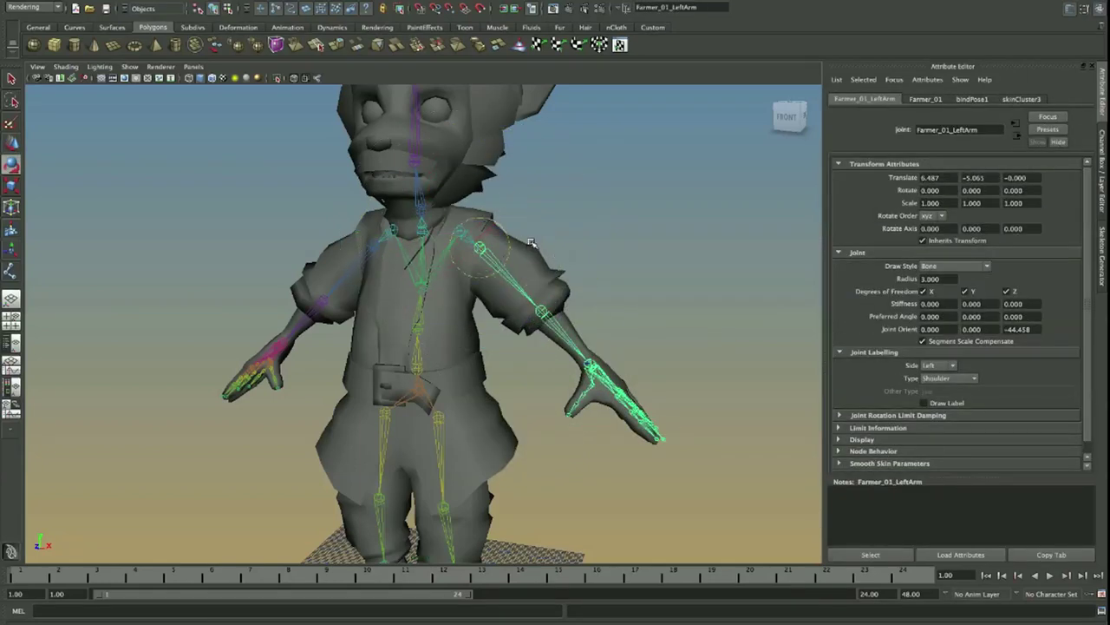
{"action": "left_click_drag", "start_coordinate": [595, 255], "coordinate": [534, 276], "text": "alt"}
{"action": "key", "text": "ctrl+z"}
Step: Select the base joints of the left hand's index, middle, ring and pinky fingers together
{"action": "middle_click_drag", "start_coordinate": [536, 292], "coordinate": [487, 234], "text": "alt"}
{"action": "right_click_drag", "start_coordinate": [487, 234], "coordinate": [656, 216], "text": "alt"}
{"action": "left_click_drag", "start_coordinate": [656, 216], "coordinate": [493, 281], "text": "alt"}
{"action": "left_click", "coordinate": [617, 281]}
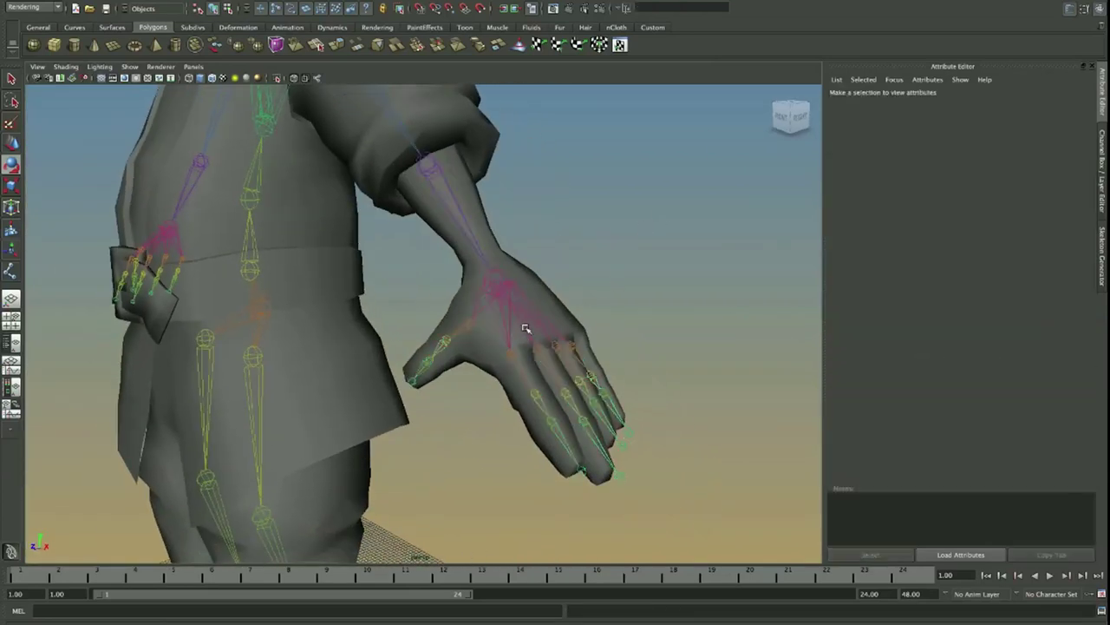
{"action": "left_click", "coordinate": [510, 354]}
{"action": "key", "text": "w"}
{"action": "left_click", "coordinate": [518, 364]}
{"action": "middle_click_drag", "start_coordinate": [519, 365], "coordinate": [471, 312], "text": "alt"}
{"action": "right_click_drag", "start_coordinate": [471, 312], "coordinate": [568, 303], "text": "alt"}
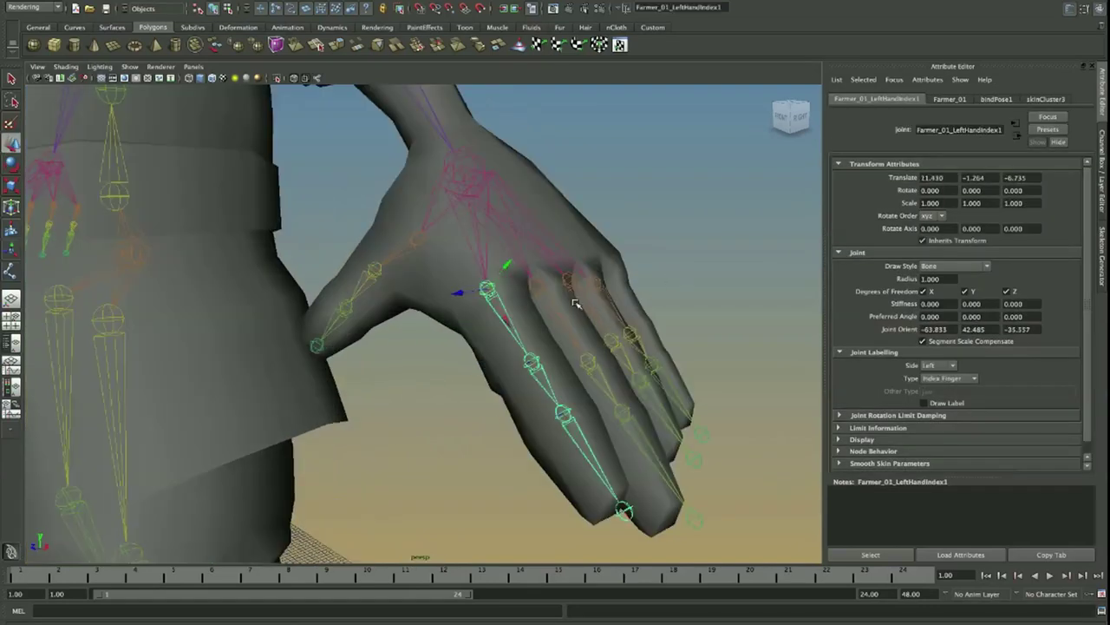
{"action": "left_click", "coordinate": [538, 282], "text": "shift"}
{"action": "left_click", "coordinate": [569, 281], "text": "shift"}
{"action": "left_click", "coordinate": [600, 283], "text": "shift"}
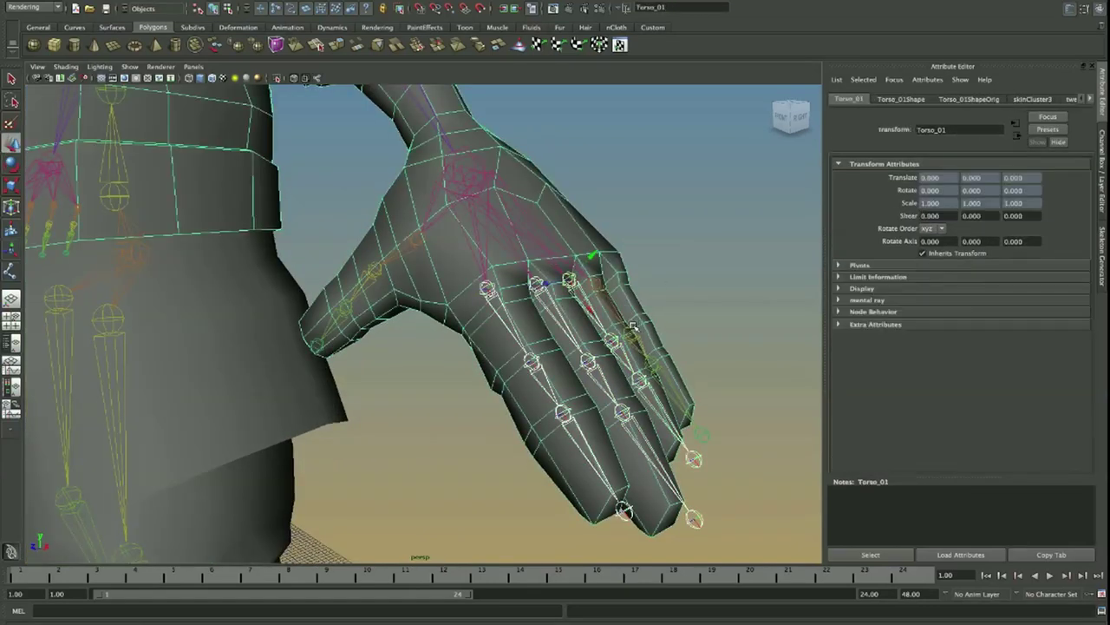
{"action": "left_click_drag", "start_coordinate": [636, 328], "coordinate": [631, 317], "text": "alt"}
{"action": "left_click", "coordinate": [564, 298]}
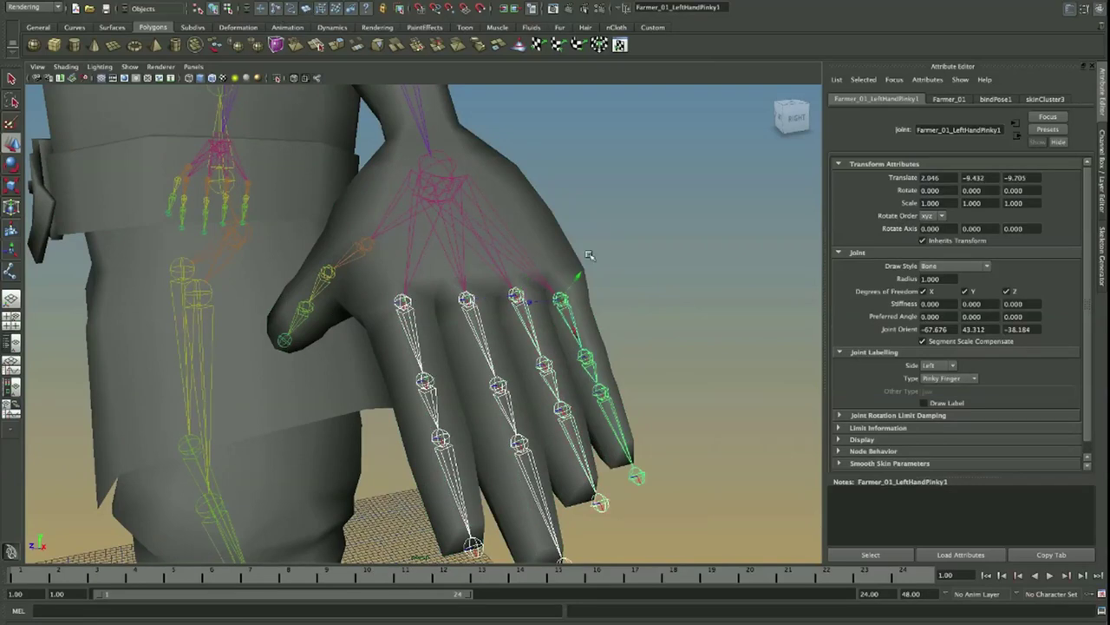
Step: Add the outer joints of the four fingers to the selection, test-rotate them to curl the fingers, and undo it
{"action": "left_click", "coordinate": [590, 358]}
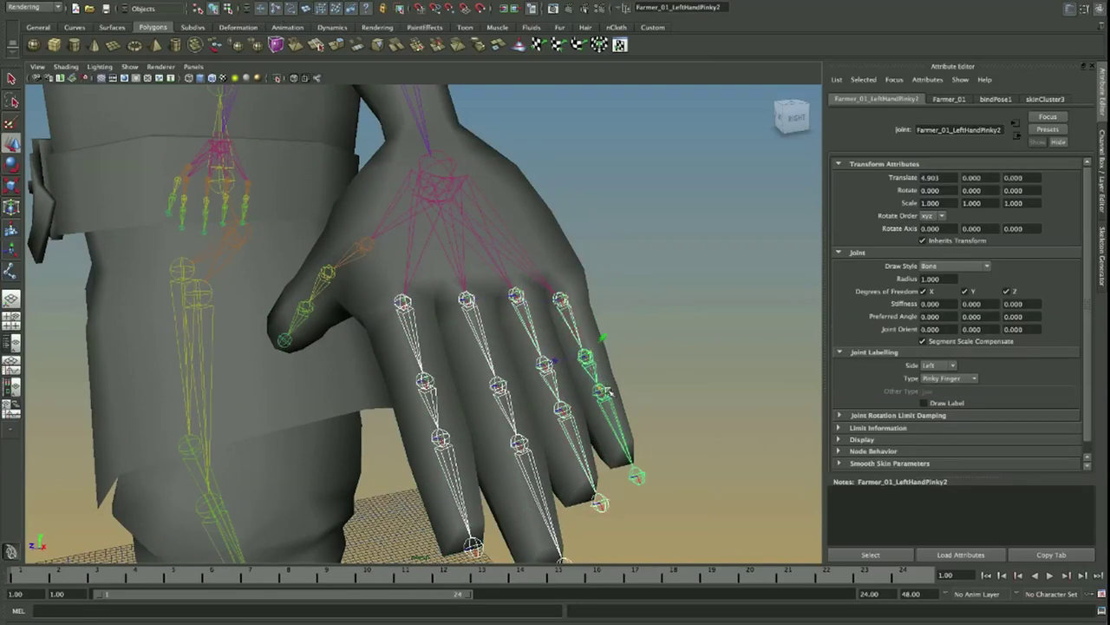
{"action": "left_click", "coordinate": [564, 411]}
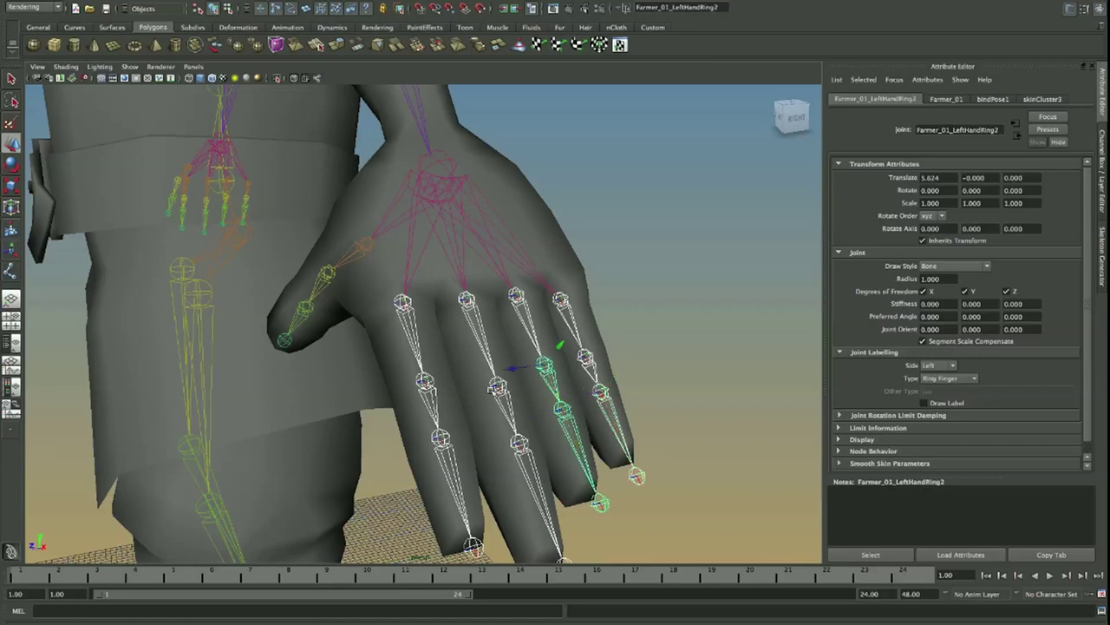
{"action": "left_click", "coordinate": [494, 389]}
{"action": "left_click", "coordinate": [520, 439]}
{"action": "left_click", "coordinate": [442, 439]}
{"action": "left_click", "coordinate": [426, 382]}
{"action": "key", "text": "e"}
{"action": "left_click_drag", "start_coordinate": [552, 310], "coordinate": [440, 294], "text": "alt"}
{"action": "right_click_drag", "start_coordinate": [441, 295], "coordinate": [581, 231], "text": "alt"}
{"action": "key", "text": "ctrl+z"}
Step: Select the left thumb's joints, test-rotate them to bend the thumb, and undo the rotations
{"action": "left_click", "coordinate": [436, 277]}
{"action": "key", "text": "w"}
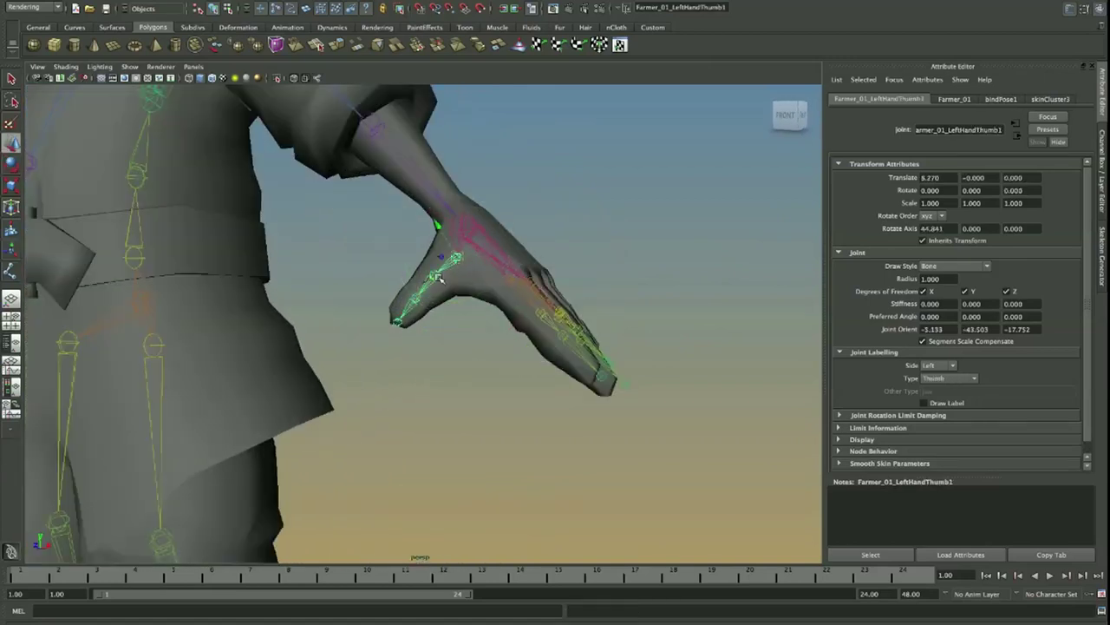
{"action": "left_click_drag", "start_coordinate": [446, 287], "coordinate": [407, 299], "text": "alt"}
{"action": "right_click_drag", "start_coordinate": [408, 300], "coordinate": [369, 315], "text": "alt"}
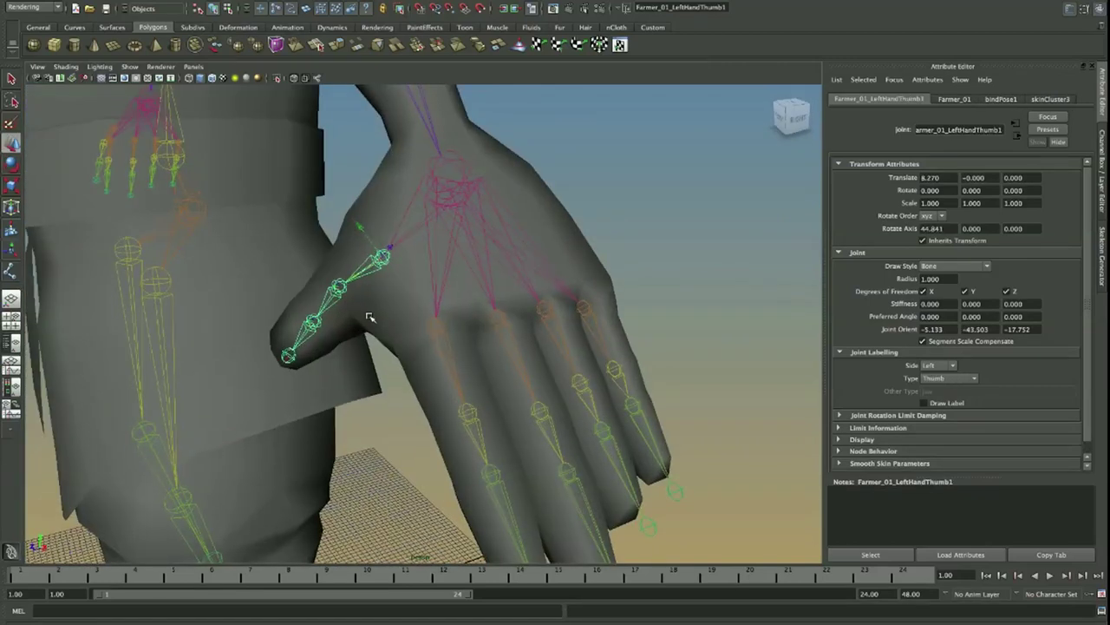
{"action": "left_click", "coordinate": [314, 325]}
{"action": "key", "text": "e"}
{"action": "left_click_drag", "start_coordinate": [314, 325], "coordinate": [426, 278], "text": "alt"}
{"action": "left_click_drag", "start_coordinate": [339, 308], "coordinate": [597, 268], "text": "alt"}
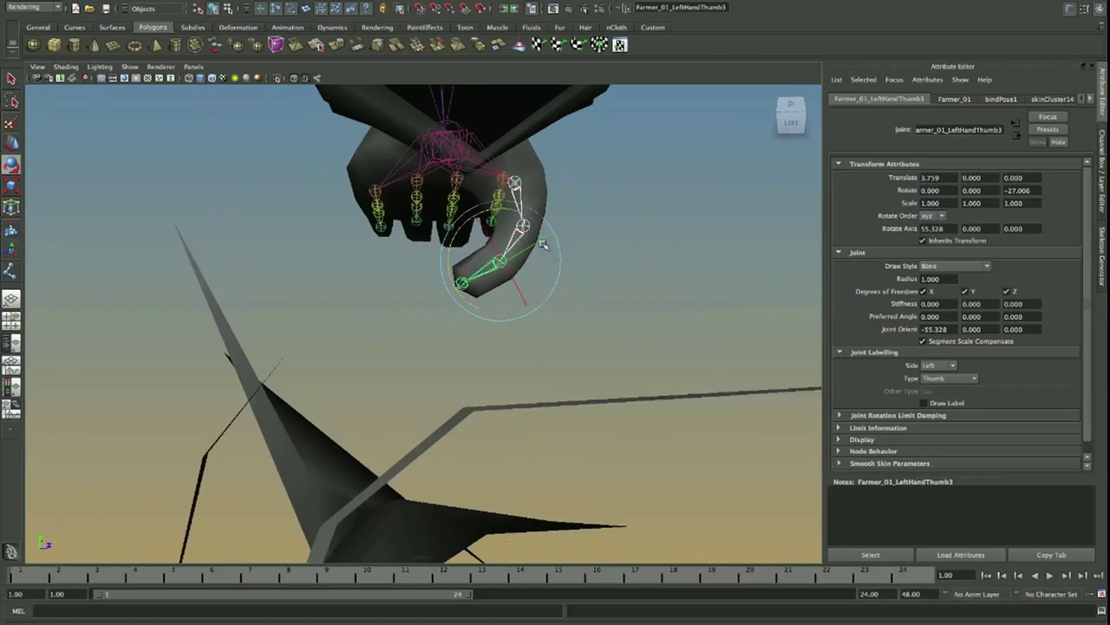
{"action": "key", "text": "ctrl+z"}
{"action": "left_click_drag", "start_coordinate": [544, 205], "coordinate": [325, 220]}
{"action": "key", "text": "ctrl+z"}
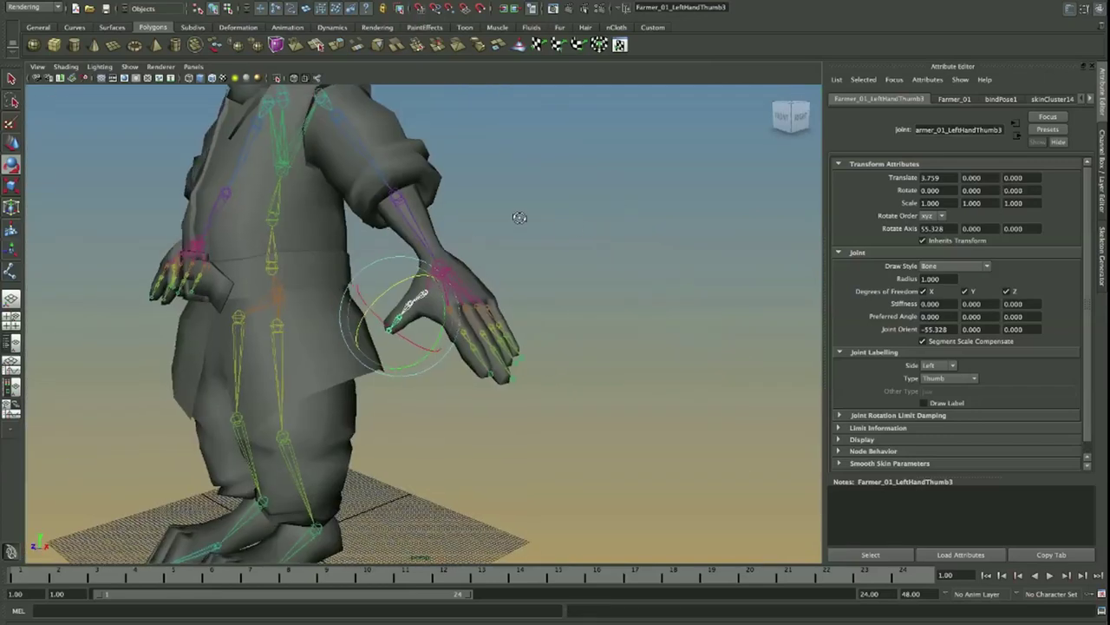
Step: Test-pose the left leg at its hip and knee joints to check the trouser deformation, and undo the changes
{"action": "left_click_drag", "start_coordinate": [520, 218], "coordinate": [599, 231], "text": "alt"}
{"action": "left_click", "coordinate": [599, 231]}
{"action": "left_click_drag", "start_coordinate": [425, 253], "coordinate": [505, 259], "text": "alt"}
{"action": "right_click_drag", "start_coordinate": [505, 259], "coordinate": [351, 308], "text": "alt"}
{"action": "middle_click_drag", "start_coordinate": [352, 308], "coordinate": [396, 225], "text": "alt"}
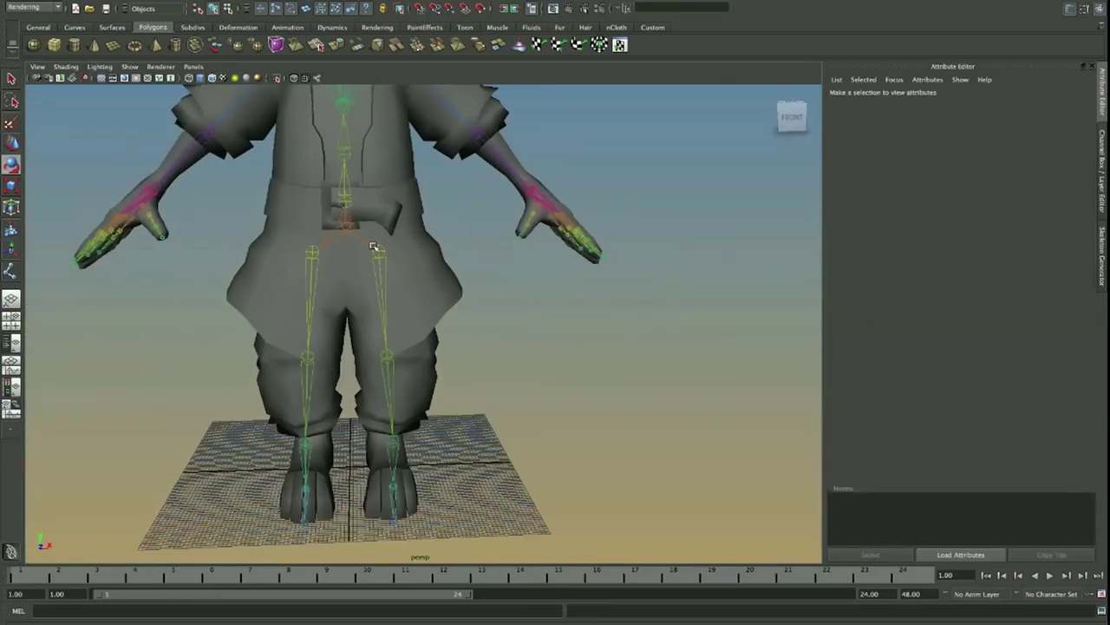
{"action": "left_click", "coordinate": [375, 249]}
{"action": "left_click_drag", "start_coordinate": [451, 255], "coordinate": [387, 234], "text": "alt"}
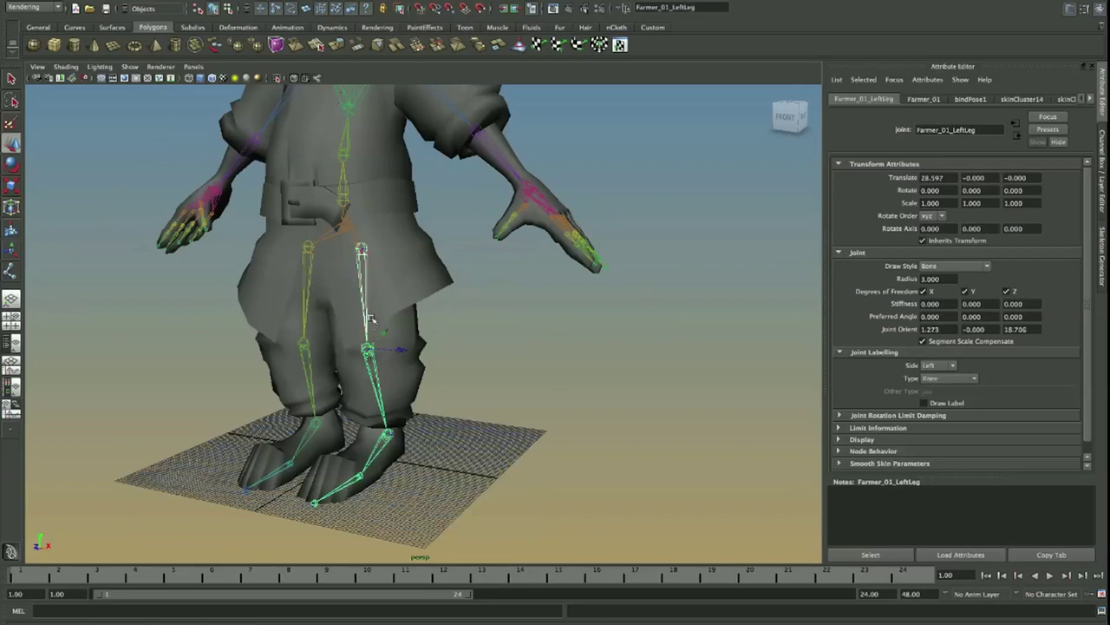
{"action": "left_click_drag", "start_coordinate": [350, 311], "coordinate": [461, 324]}
{"action": "key", "text": "ctrl+z"}
{"action": "key", "text": "ctrl+z"}
Step: Check the right knee joint, test-rotate the left foot joint, and undo the rotation
{"action": "left_click", "coordinate": [328, 398]}
{"action": "left_click", "coordinate": [299, 290]}
{"action": "left_click", "coordinate": [406, 303]}
{"action": "left_click_drag", "start_coordinate": [406, 303], "coordinate": [322, 362], "text": "alt"}
{"action": "left_click", "coordinate": [320, 359]}
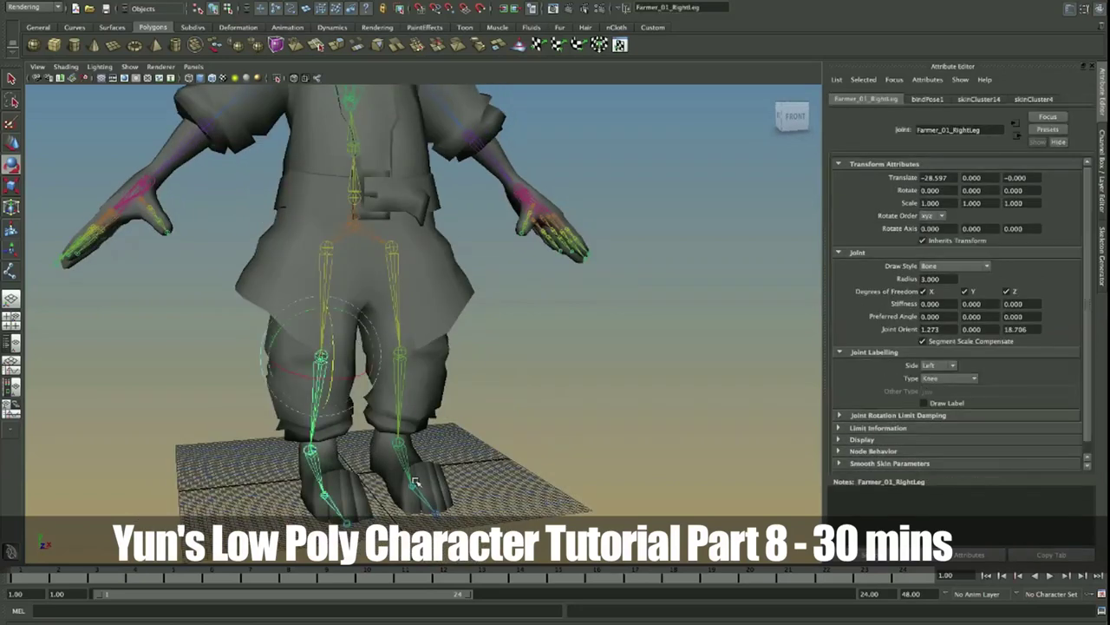
{"action": "left_click_drag", "start_coordinate": [499, 469], "coordinate": [480, 317], "text": "alt"}
{"action": "left_click", "coordinate": [479, 317]}
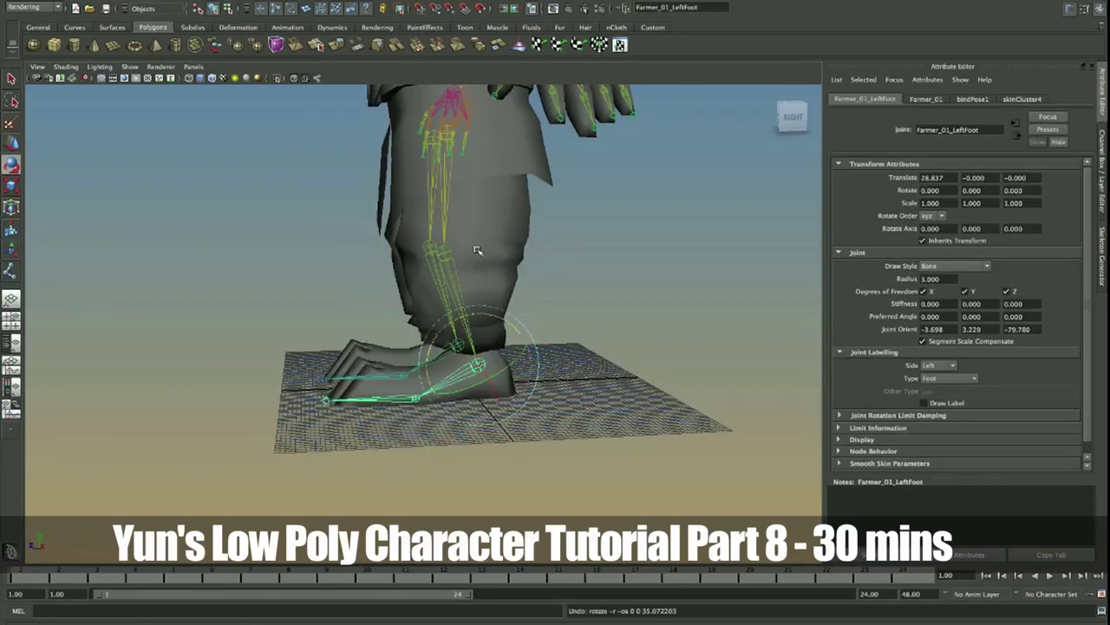
Step: Test-rotate the neck joint just below the head, undo the rotation, and clear the selection
{"action": "middle_click_drag", "start_coordinate": [493, 243], "coordinate": [477, 397], "text": "alt"}
{"action": "right_click_drag", "start_coordinate": [477, 398], "coordinate": [382, 347], "text": "alt"}
{"action": "left_click_drag", "start_coordinate": [365, 321], "coordinate": [421, 347], "text": "alt"}
{"action": "middle_click_drag", "start_coordinate": [421, 347], "coordinate": [417, 494], "text": "alt"}
{"action": "right_click_drag", "start_coordinate": [382, 304], "coordinate": [420, 309], "text": "alt"}
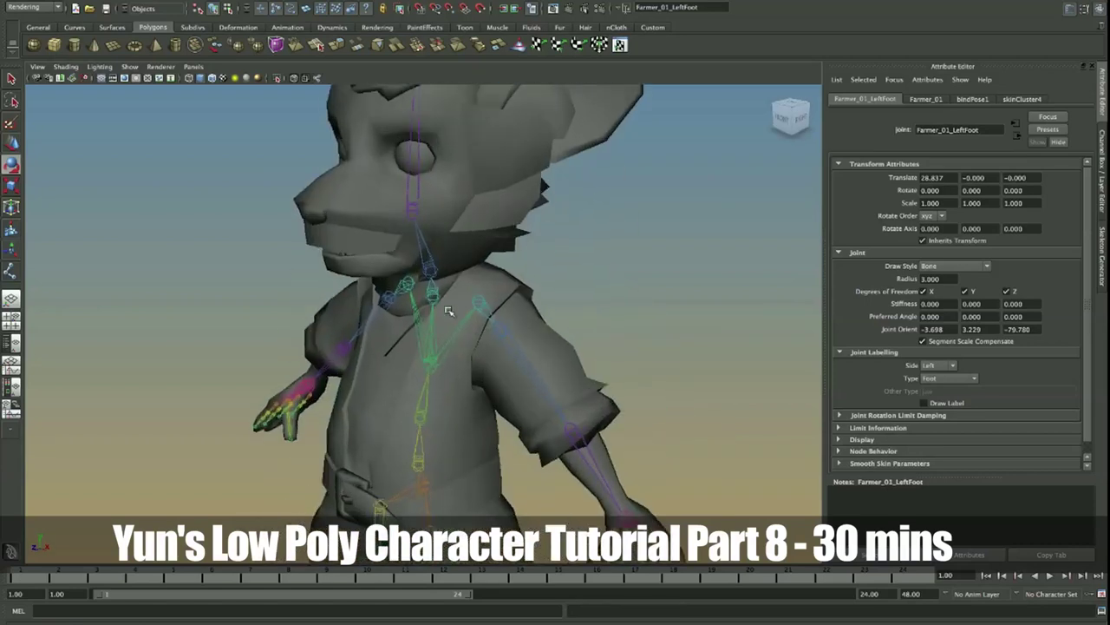
{"action": "right_click_drag", "start_coordinate": [391, 273], "coordinate": [445, 332], "text": "alt"}
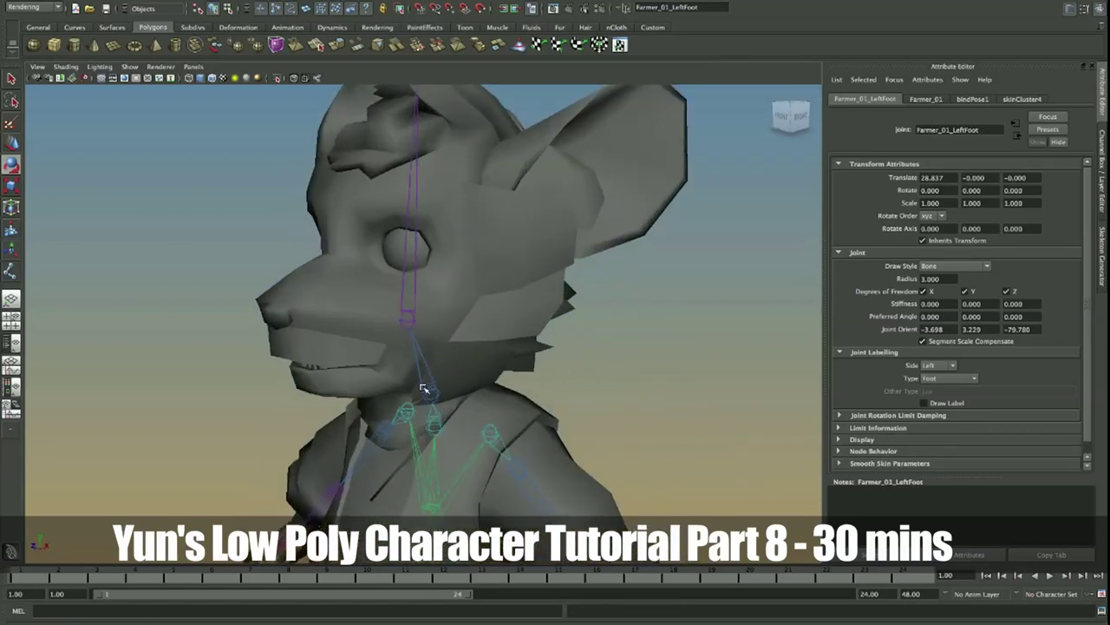
{"action": "left_click_drag", "start_coordinate": [440, 384], "coordinate": [377, 343]}
{"action": "key", "text": "ctrl+z"}
{"action": "left_click", "coordinate": [592, 359]}
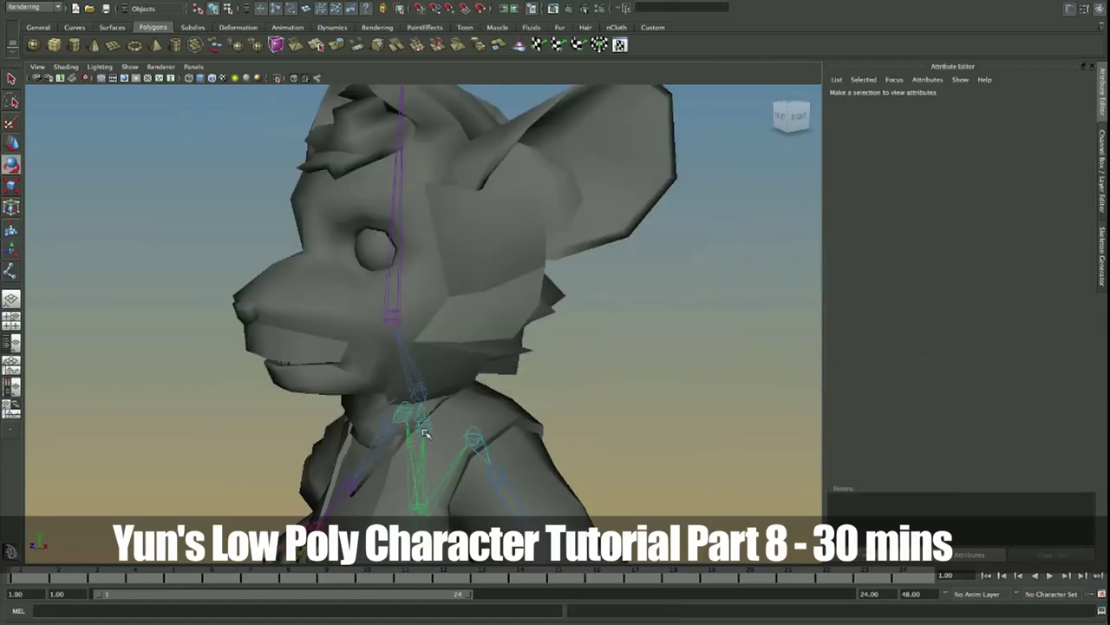
Step: Select the joint at the base of the neck, test-rotate it, and undo the changes
{"action": "left_click", "coordinate": [431, 431]}
{"action": "left_click_drag", "start_coordinate": [412, 382], "coordinate": [422, 391]}
{"action": "key", "text": "ctrl+z"}
{"action": "key", "text": "ctrl+z"}
{"action": "key", "text": "ctrl+z"}
Step: Select the Farmer_01_Neck2 joint, test-rotate the head in different directions, and undo each rotation
{"action": "left_click", "coordinate": [392, 314]}
{"action": "left_click_drag", "start_coordinate": [381, 273], "coordinate": [409, 288]}
{"action": "key", "text": "ctrl+z"}
{"action": "scroll", "coordinate": [456, 356], "scroll_direction": "down", "scroll_amount": 3}
{"action": "left_click_drag", "start_coordinate": [570, 318], "coordinate": [486, 306], "text": "alt"}
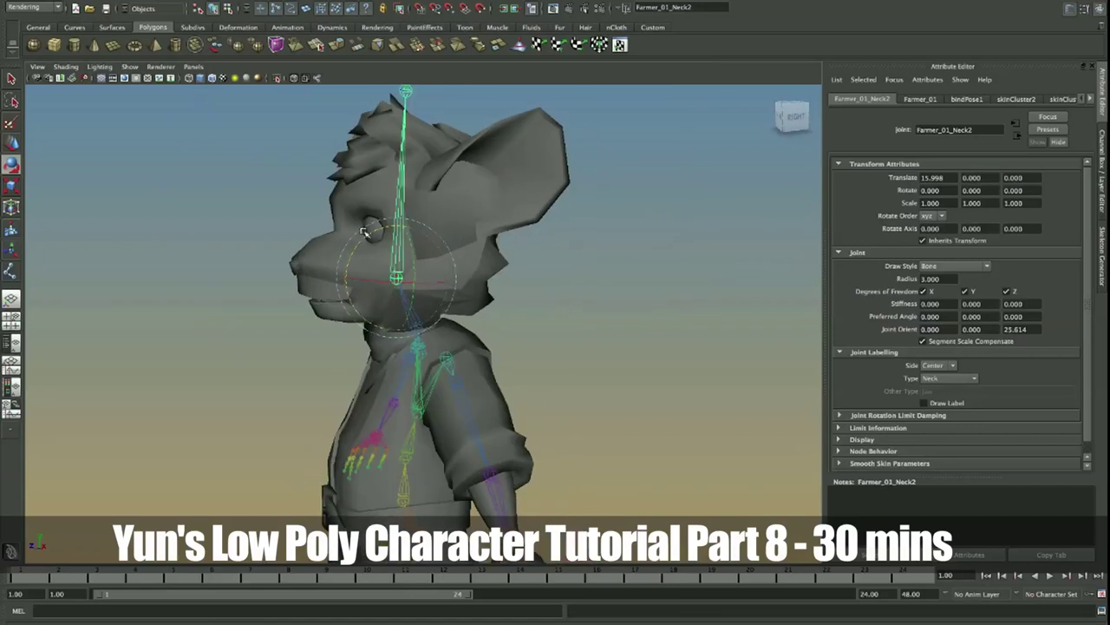
{"action": "left_click_drag", "start_coordinate": [382, 232], "coordinate": [354, 249]}
{"action": "key", "text": "ctrl+z"}
Step: Check the joint at the base of the neck from another angle and undo the last change
{"action": "left_click", "coordinate": [600, 275]}
{"action": "left_click_drag", "start_coordinate": [442, 299], "coordinate": [520, 354], "text": "alt"}
{"action": "left_click", "coordinate": [420, 345]}
{"action": "key", "text": "ctrl+z"}
Step: Select the Farmer_01_LeftArm joint, test-rotate it to check the shoulder and sleeve deformation, and undo the rotation
{"action": "right_click_drag", "start_coordinate": [634, 376], "coordinate": [576, 380], "text": "alt"}
{"action": "middle_click_drag", "start_coordinate": [576, 380], "coordinate": [569, 307], "text": "alt"}
{"action": "left_click_drag", "start_coordinate": [579, 315], "coordinate": [525, 358], "text": "alt"}
{"action": "left_click", "coordinate": [604, 322]}
{"action": "left_click", "coordinate": [537, 309]}
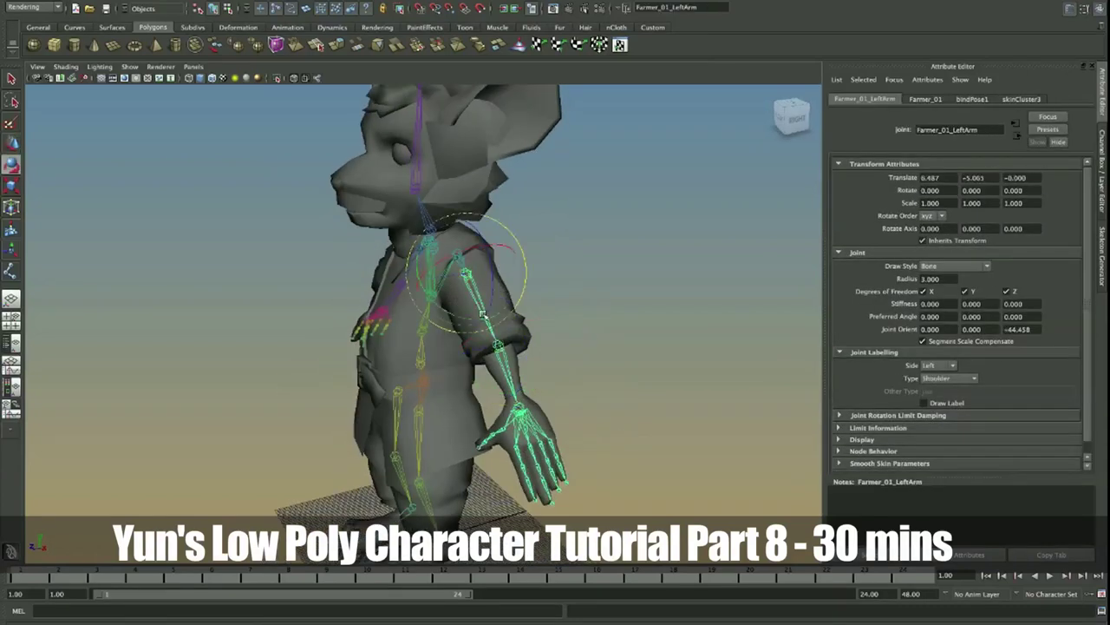
{"action": "left_click_drag", "start_coordinate": [469, 320], "coordinate": [436, 320]}
{"action": "key", "text": "ctrl+z"}
Step: Check the root hips joint, clear the selection, and examine the whole bound character from several angles
{"action": "left_click_drag", "start_coordinate": [624, 361], "coordinate": [652, 355], "text": "alt"}
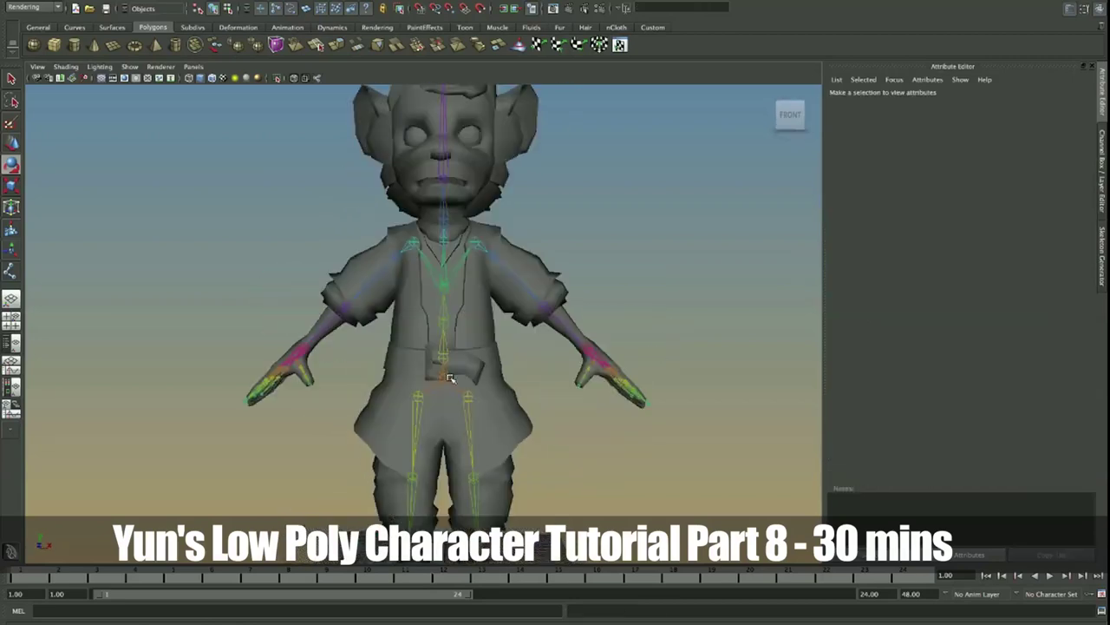
{"action": "left_click", "coordinate": [444, 376]}
{"action": "left_click", "coordinate": [555, 414]}
{"action": "left_click_drag", "start_coordinate": [565, 333], "coordinate": [464, 435], "text": "alt"}
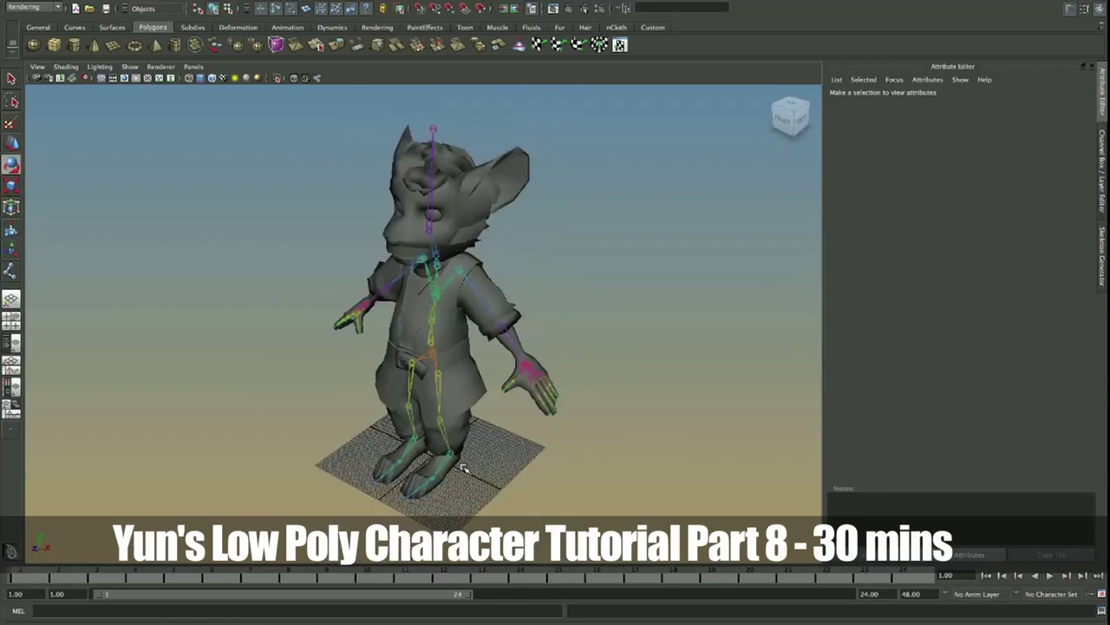
{"action": "left_click_drag", "start_coordinate": [392, 327], "coordinate": [464, 317], "text": "alt"}
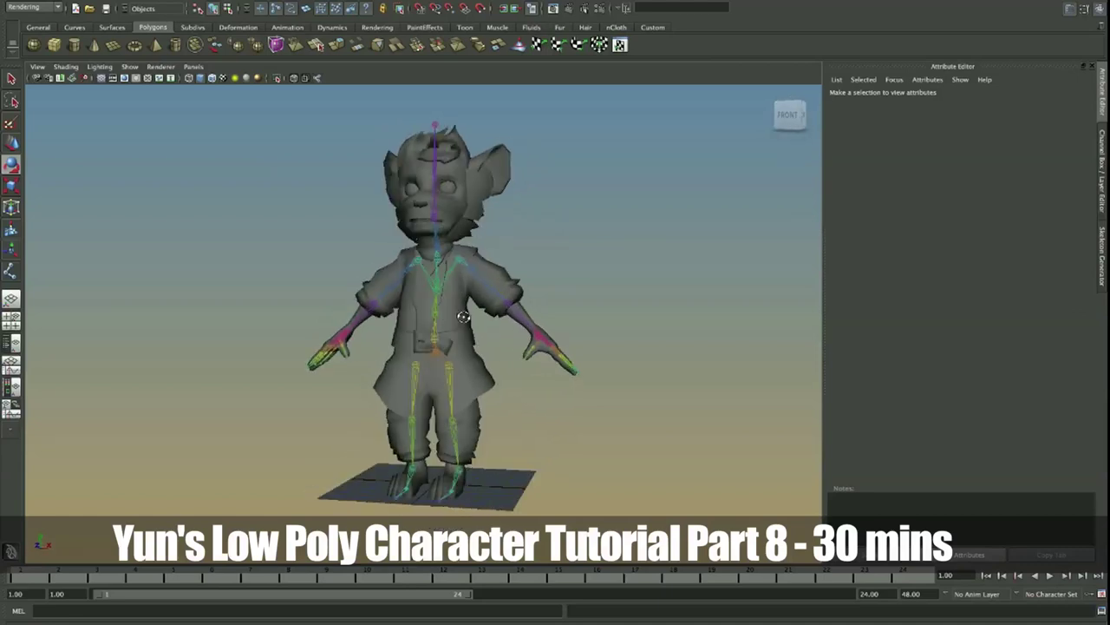
{"action": "left_click", "coordinate": [434, 352]}
{"action": "left_click", "coordinate": [471, 402]}
Step: Select the Farmer_01_Hips joint and undo the recent changes, keeping the whole skeleton selected from its root
{"action": "left_click_drag", "start_coordinate": [468, 401], "coordinate": [442, 358], "text": "alt"}
{"action": "left_click", "coordinate": [434, 351]}
{"action": "key", "text": "ctrl+z"}
{"action": "key", "text": "ctrl+z"}
{"action": "key", "text": "ctrl+z"}
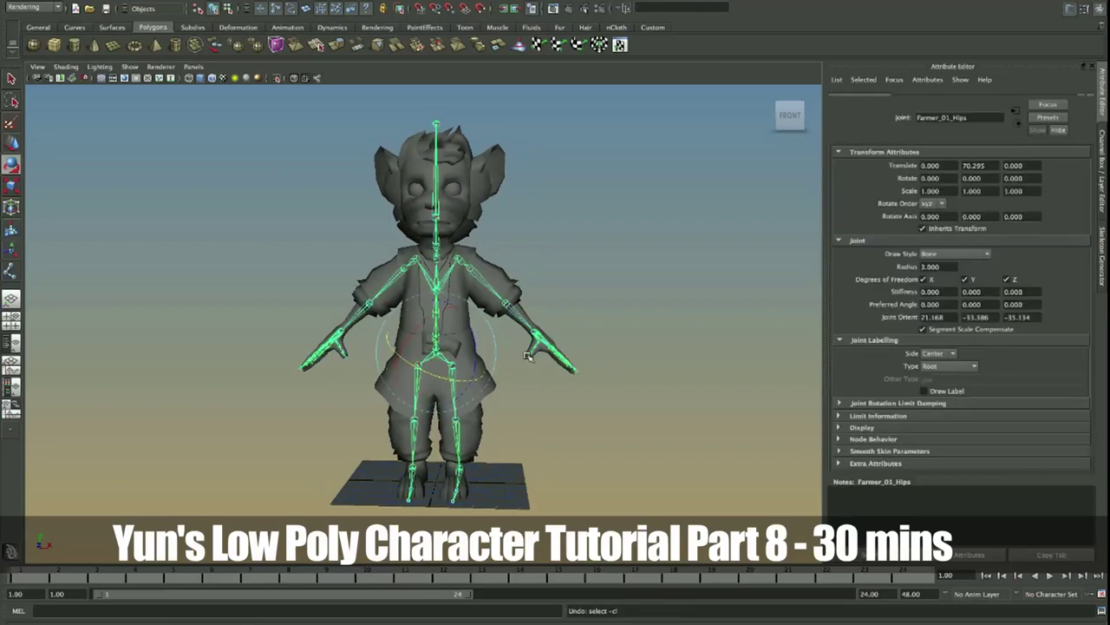
{"action": "key", "text": "z"}
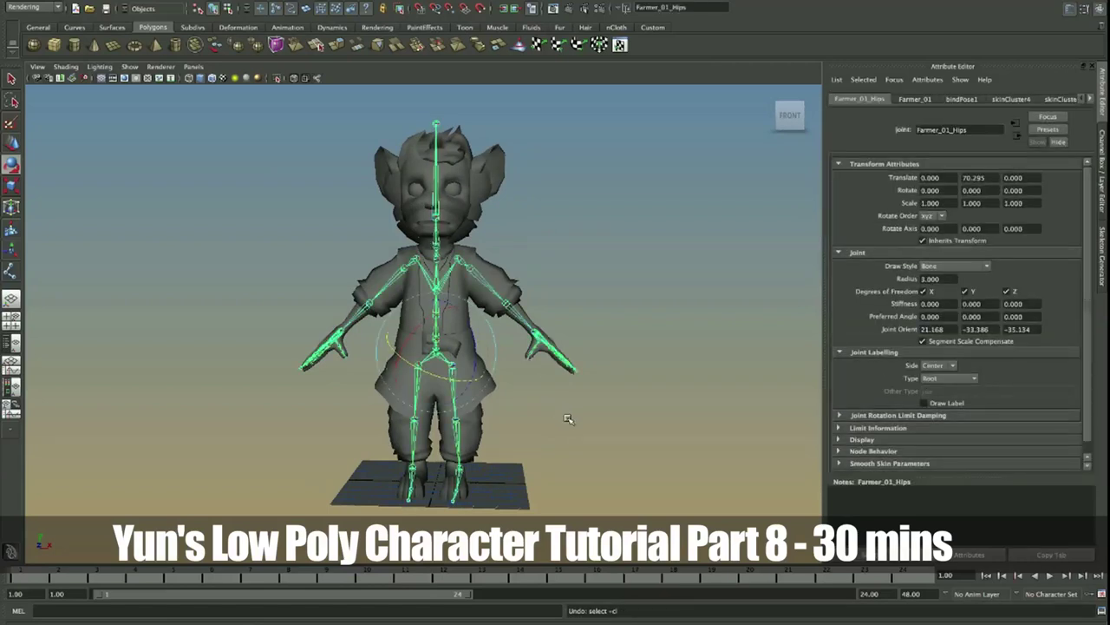
{"action": "left_click_drag", "start_coordinate": [568, 419], "coordinate": [515, 495], "text": "alt"}
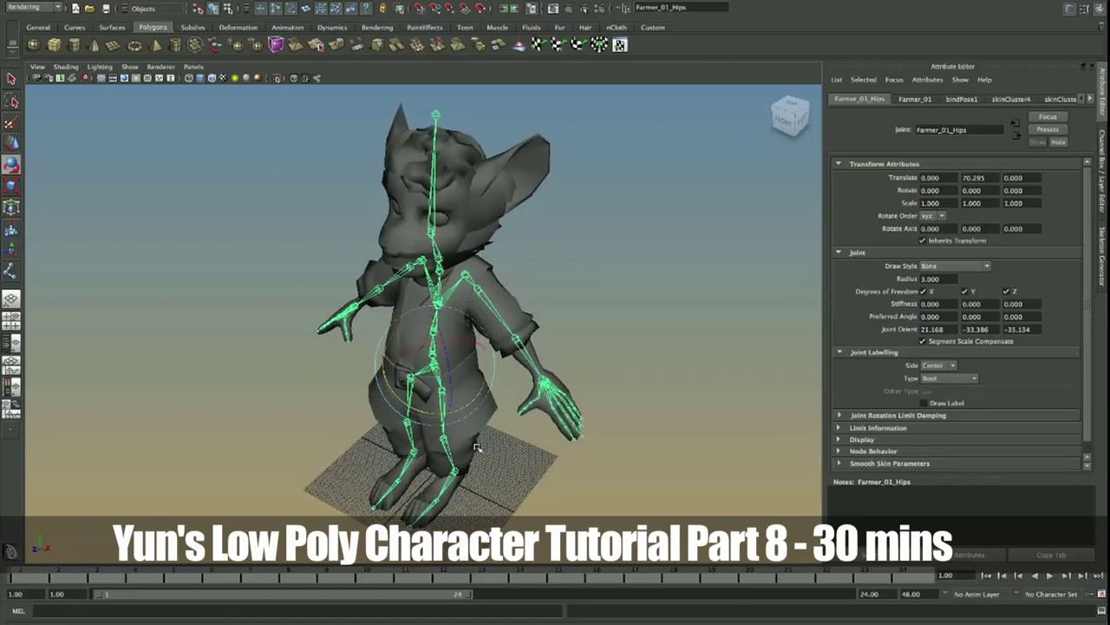